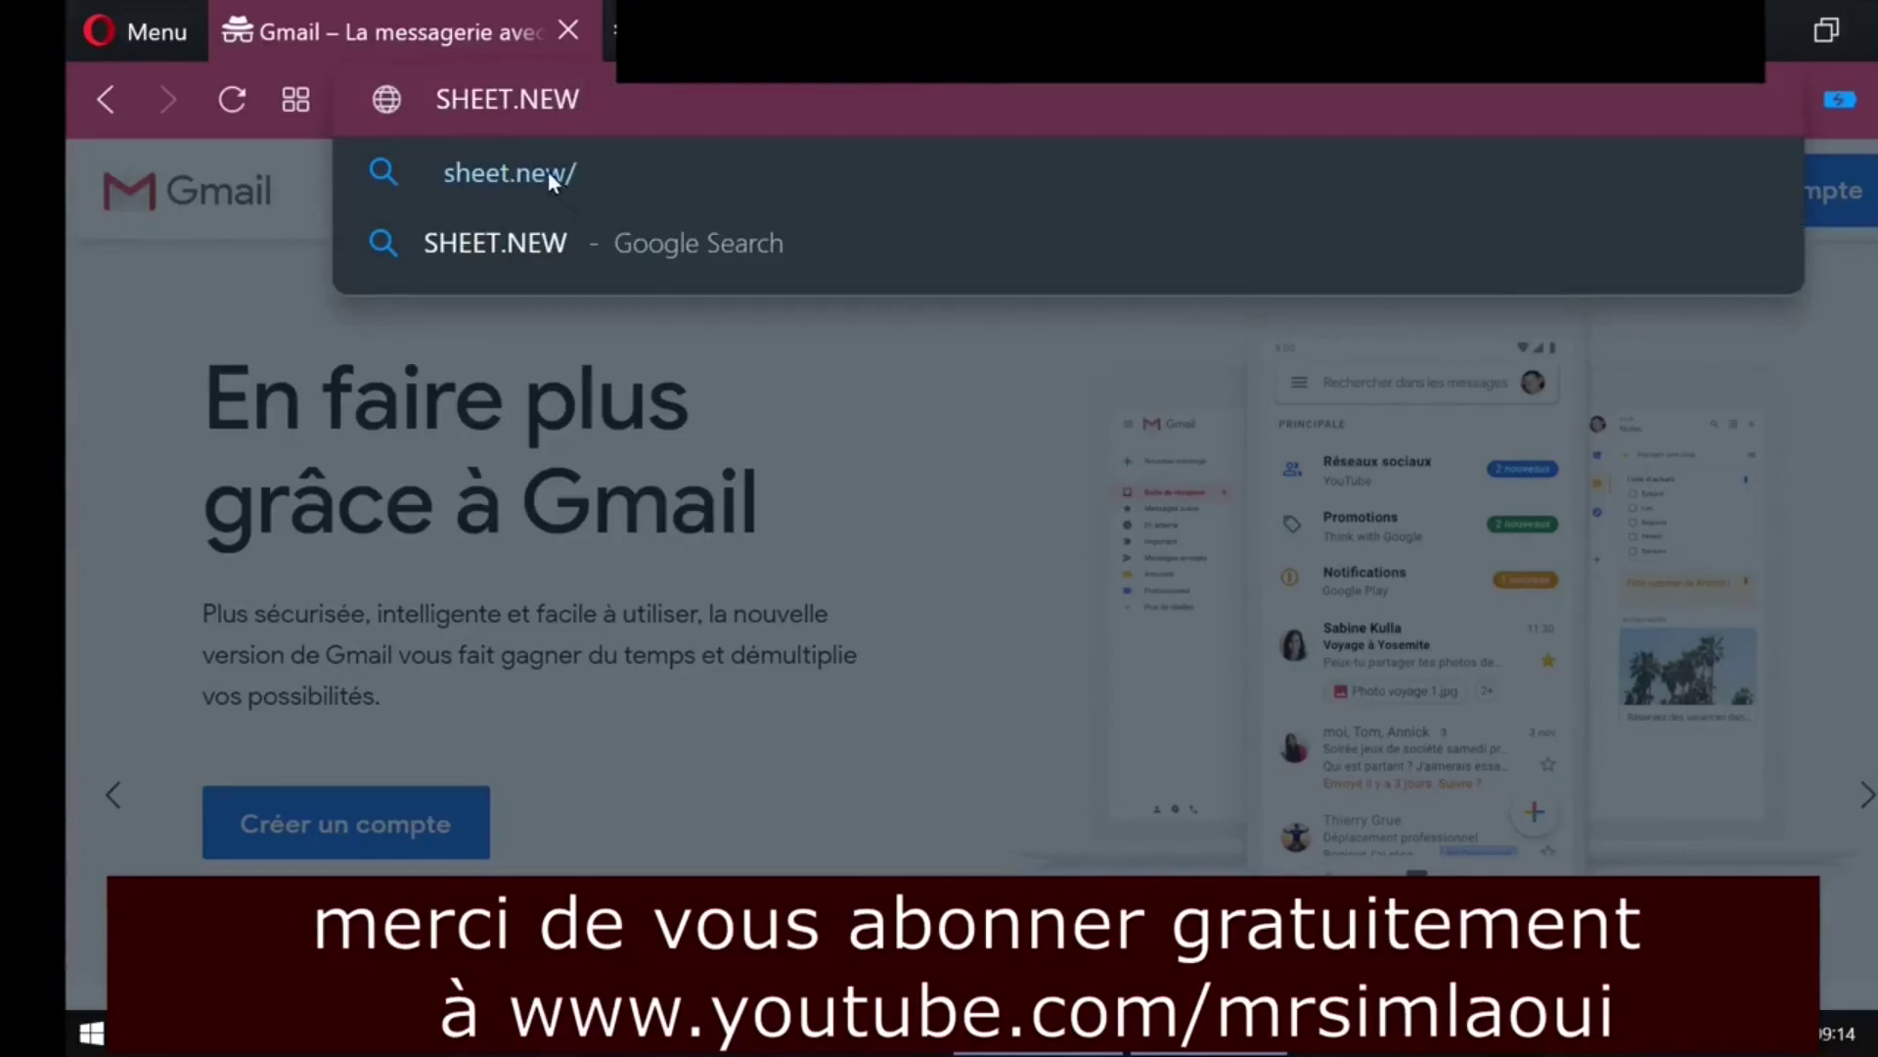
Step: Create a new blank spreadsheet through sheet.new and title it "cases à cocher"
{"action": "left_click", "coordinate": [548, 172]}
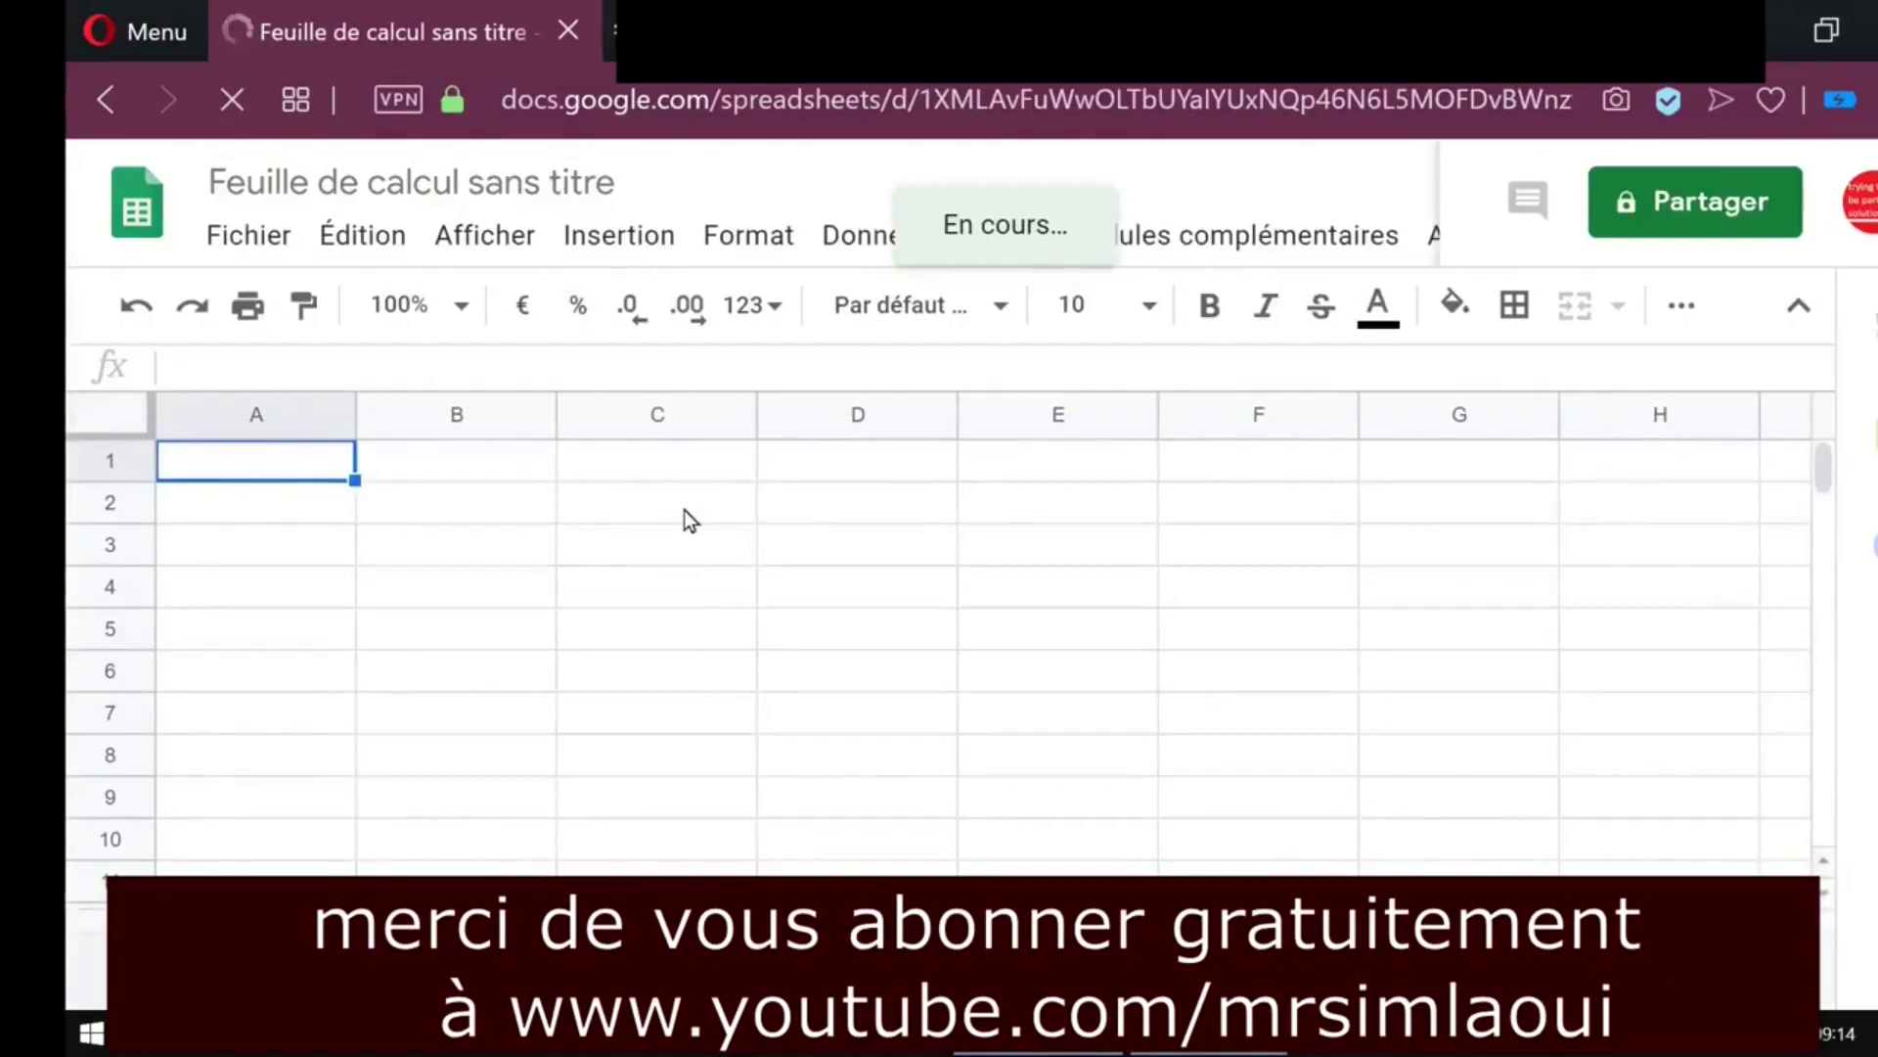
{"action": "left_click", "coordinate": [544, 180]}
{"action": "type", "text": "c"}
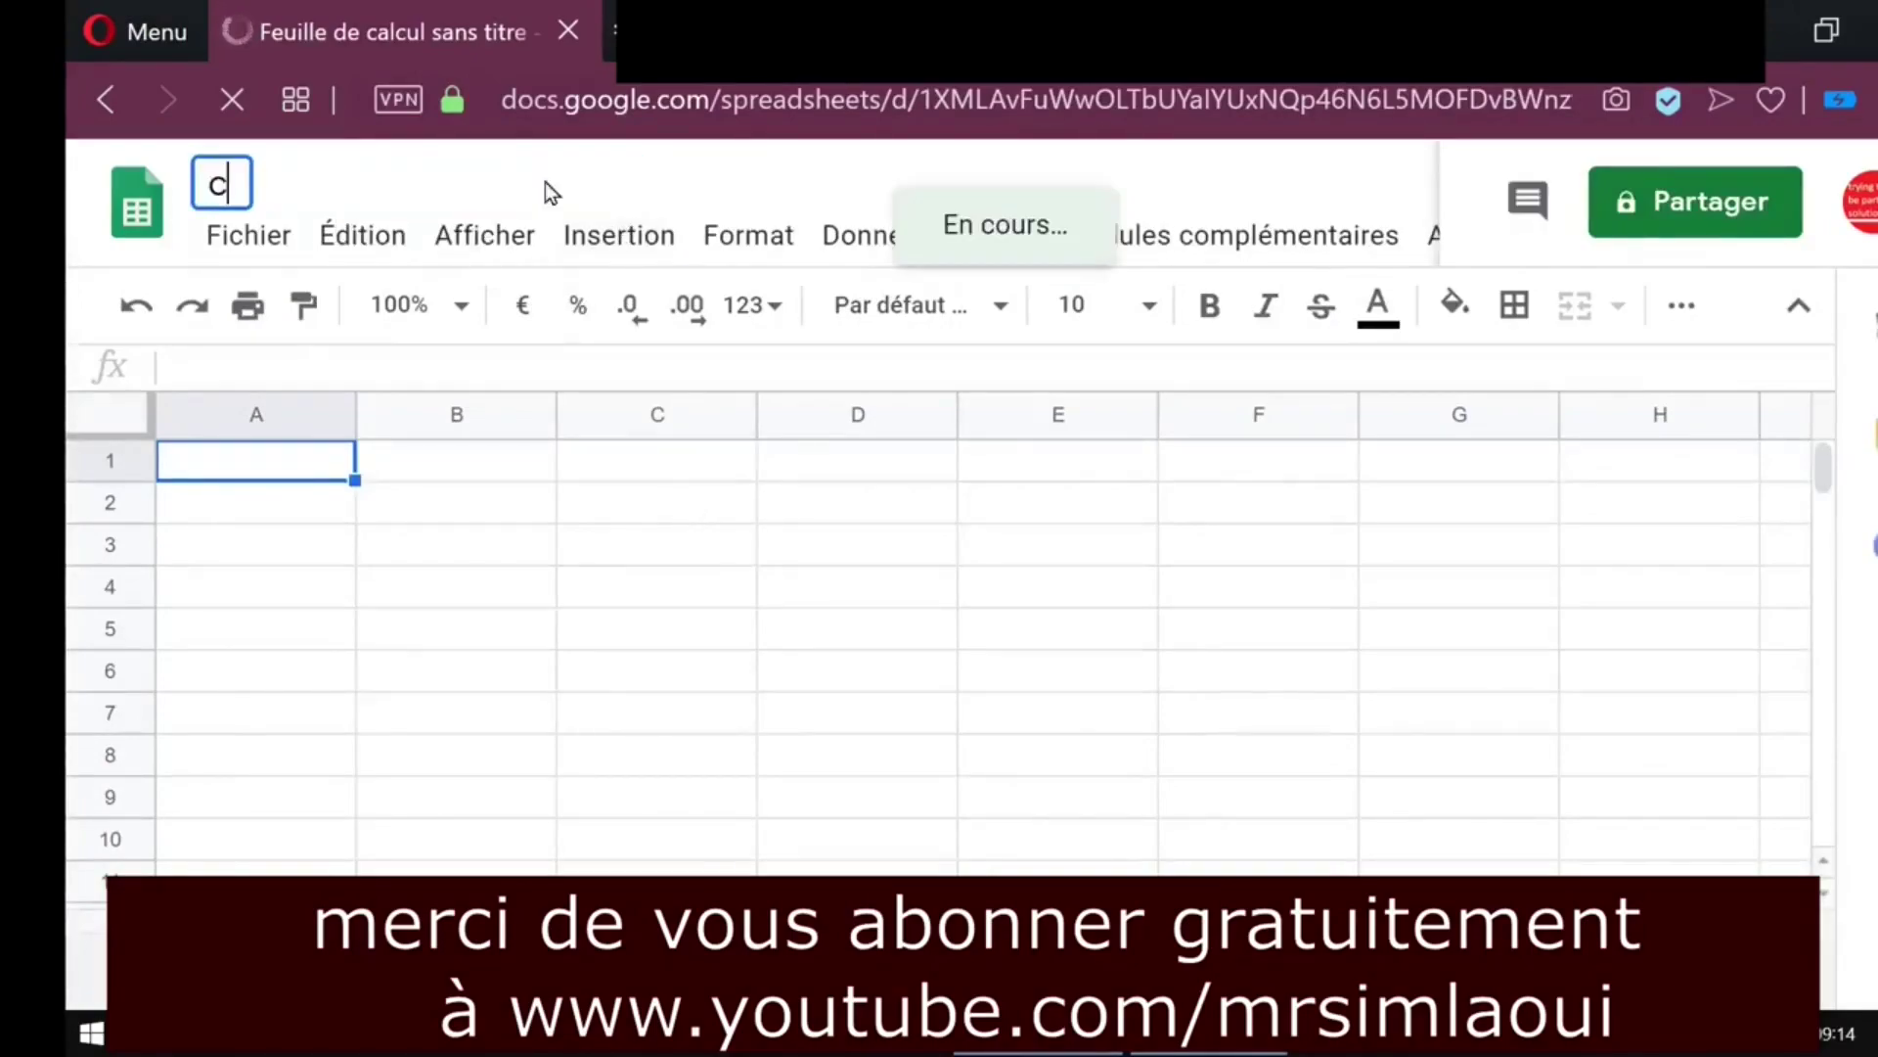
{"action": "type", "text": "ases à"}
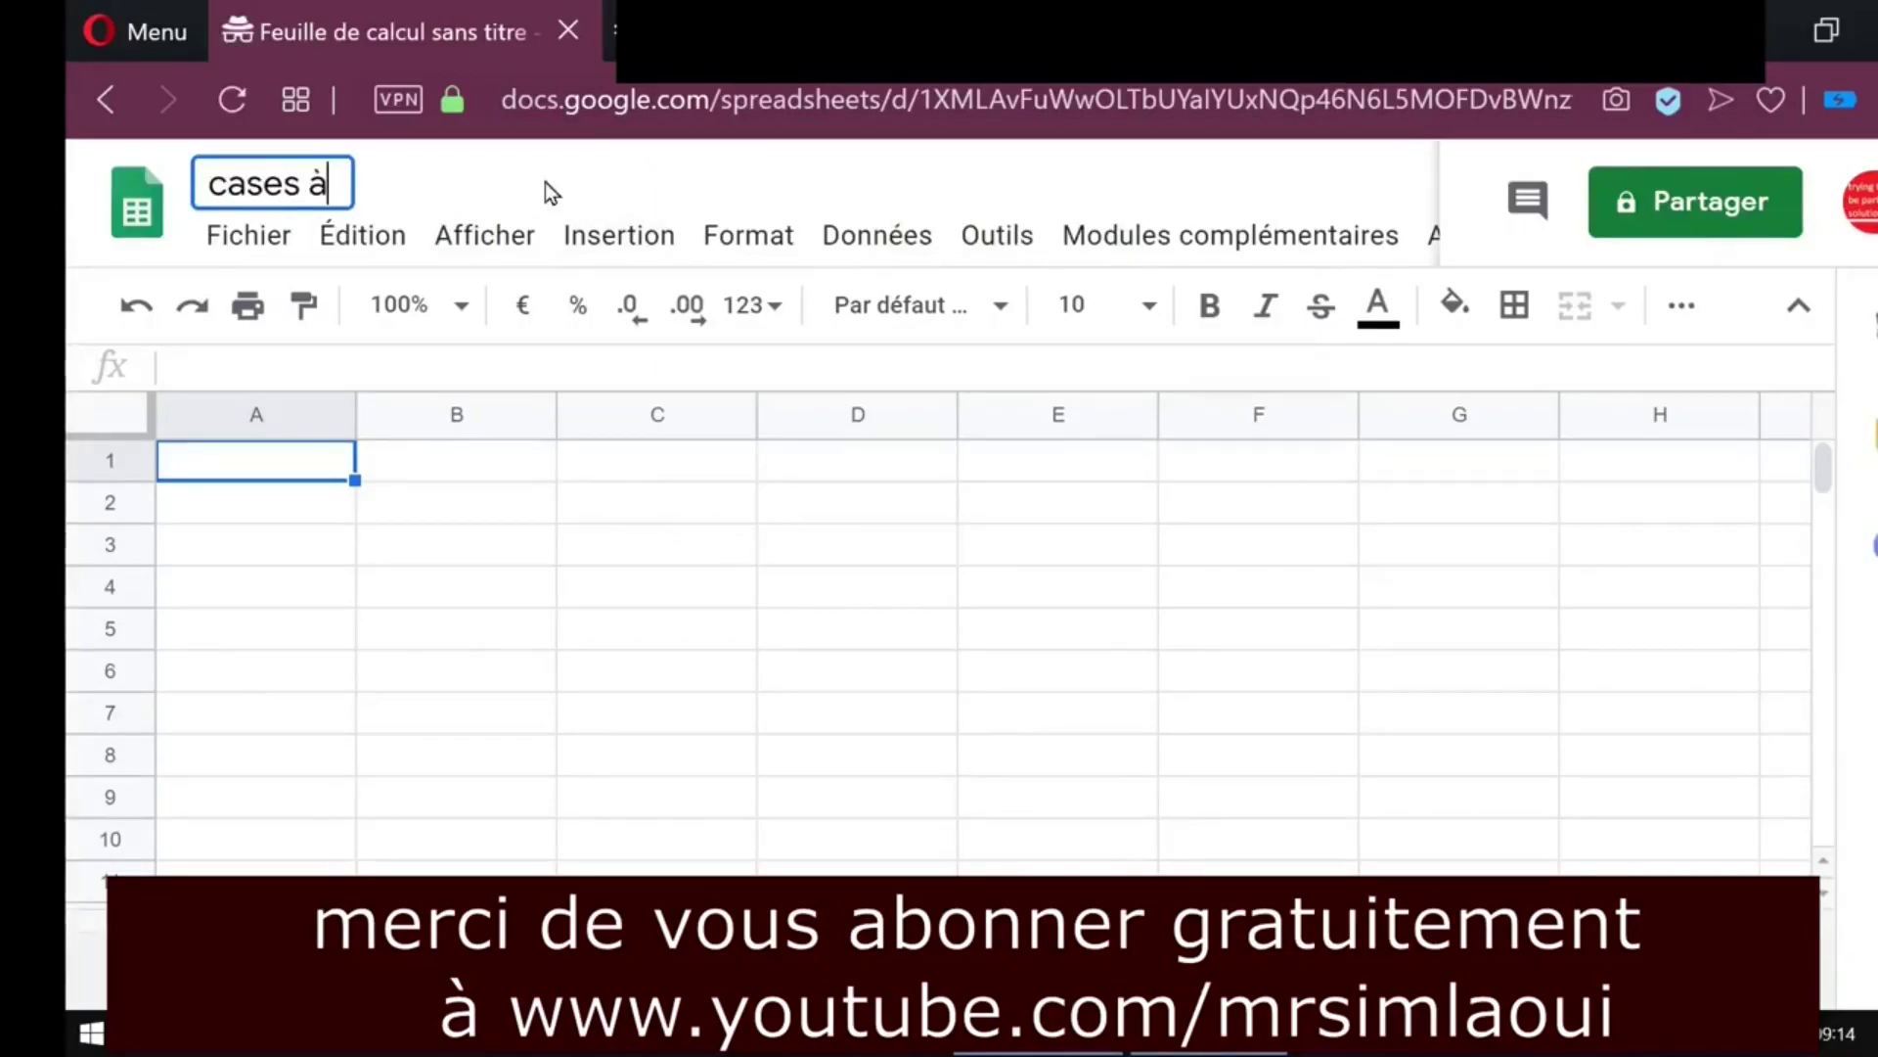
{"action": "type", "text": " cocher"}
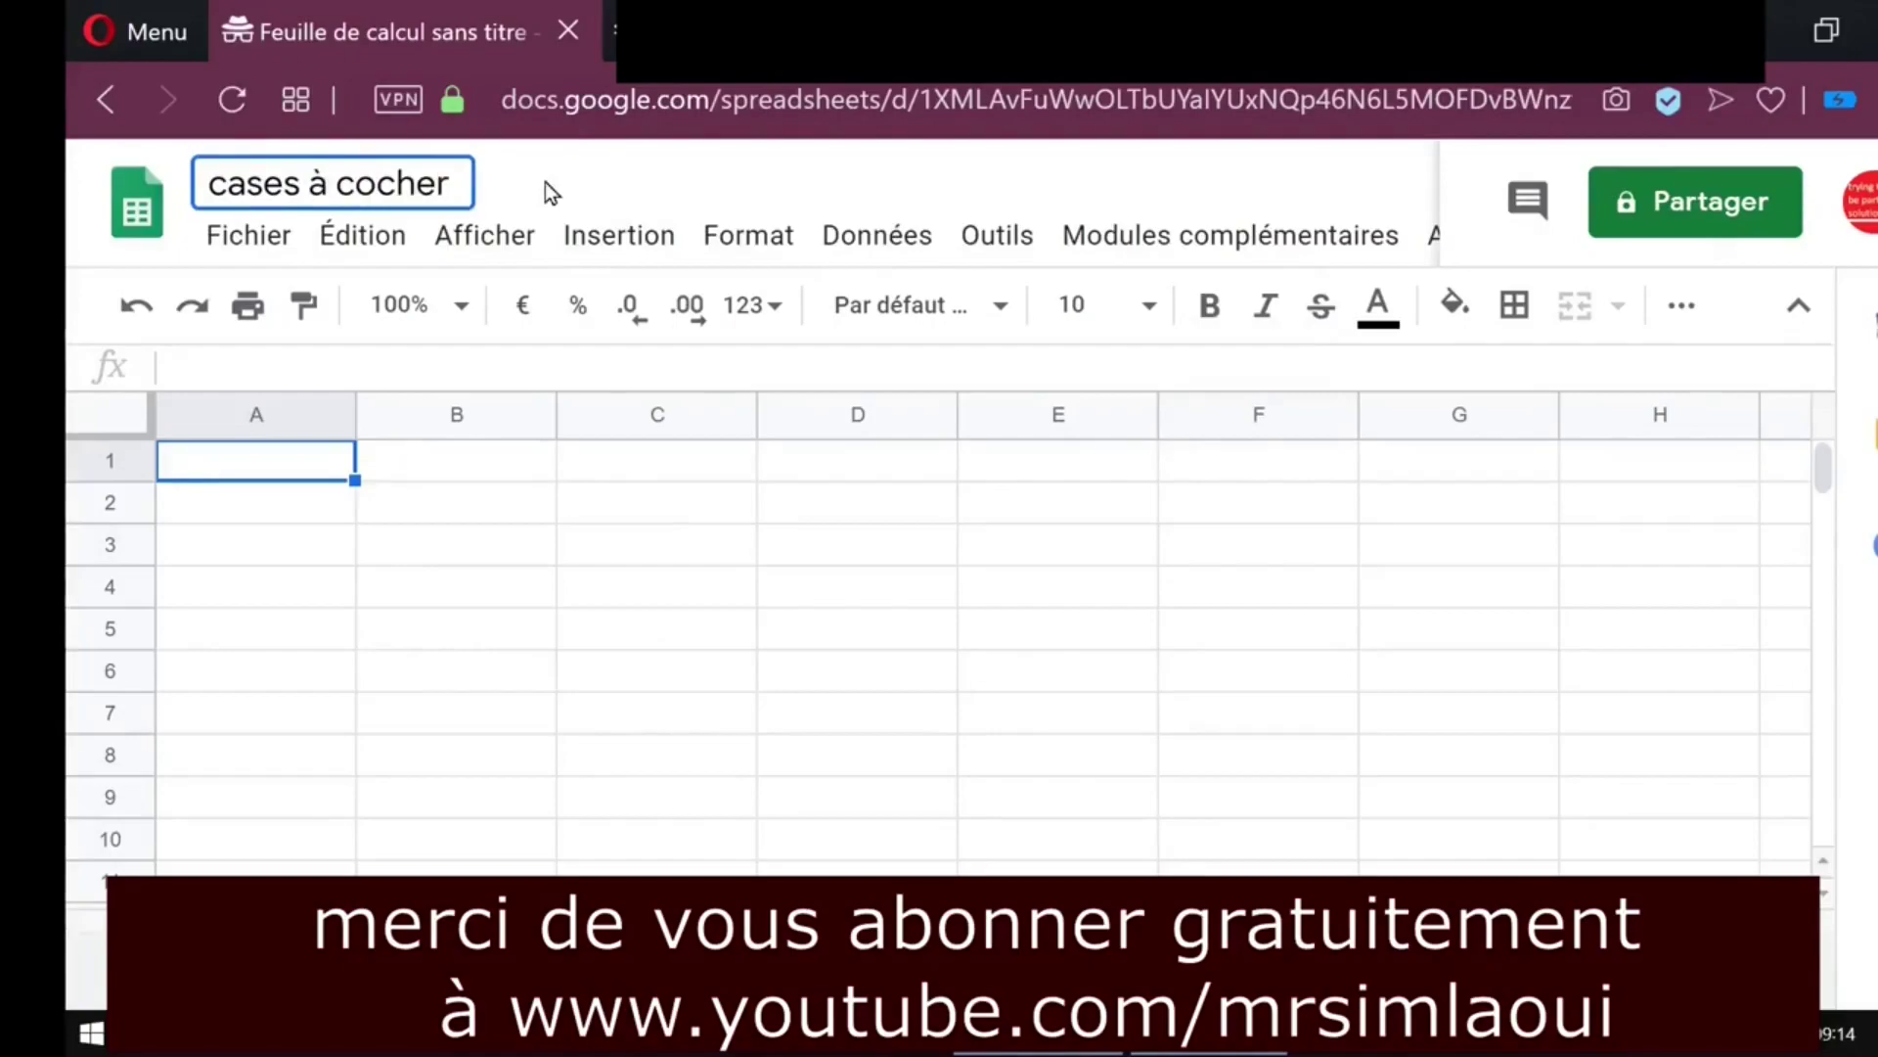
{"action": "left_click", "coordinate": [691, 477]}
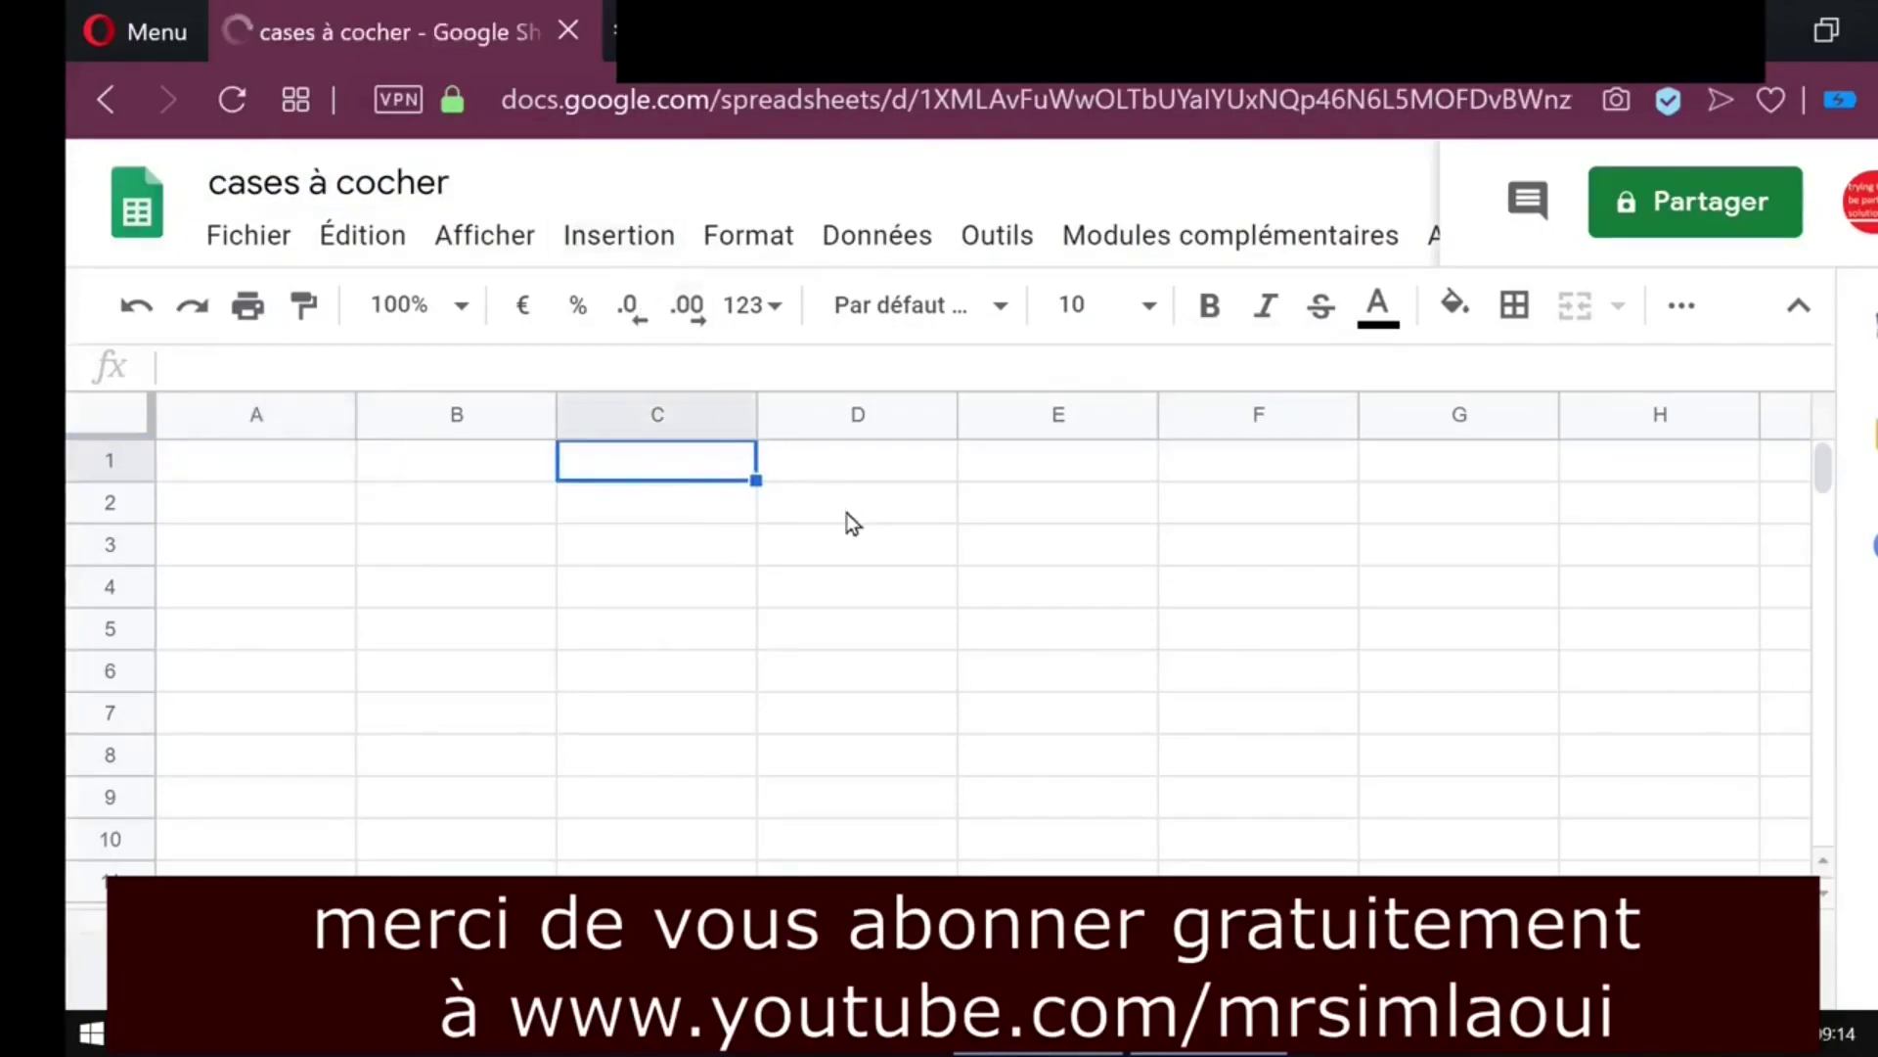
Step: Switch the browser to full-screen display and keep the spreadsheet's title and menu bar shown
{"action": "left_click", "coordinate": [1802, 308]}
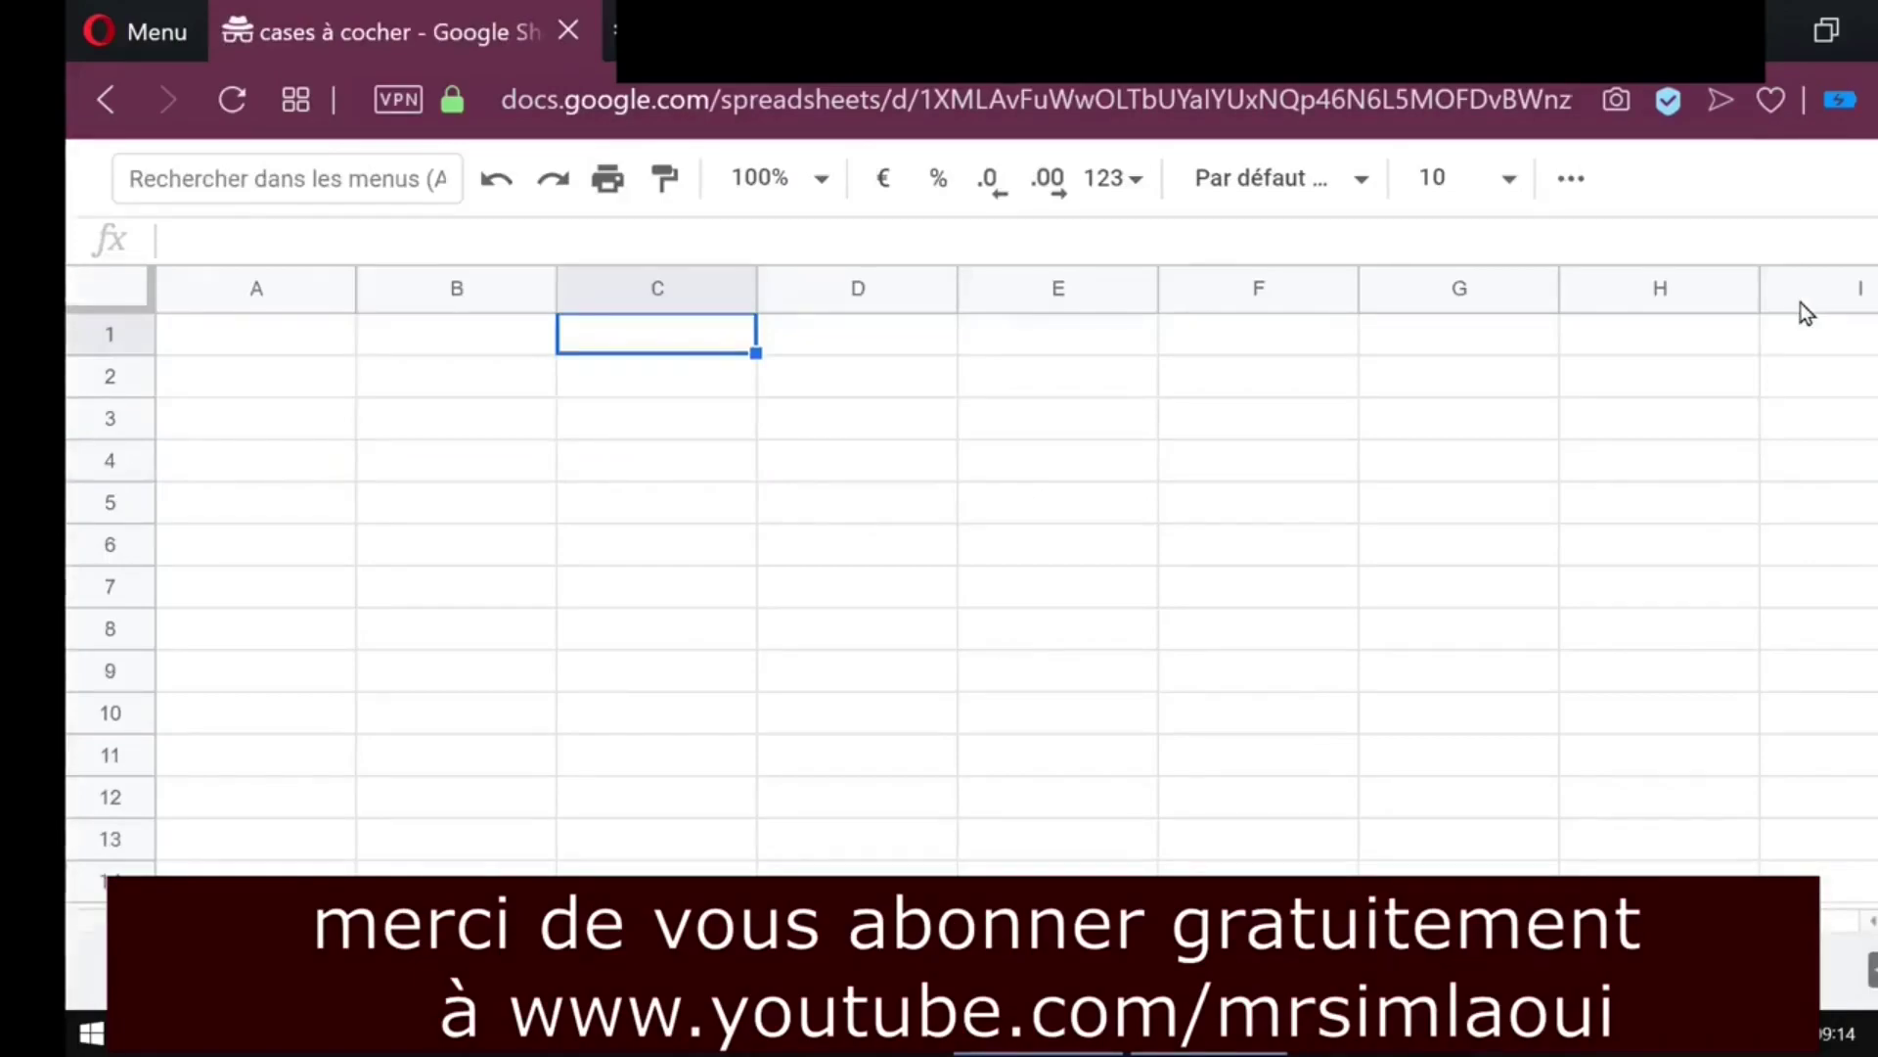
{"action": "right_click", "coordinate": [1492, 81]}
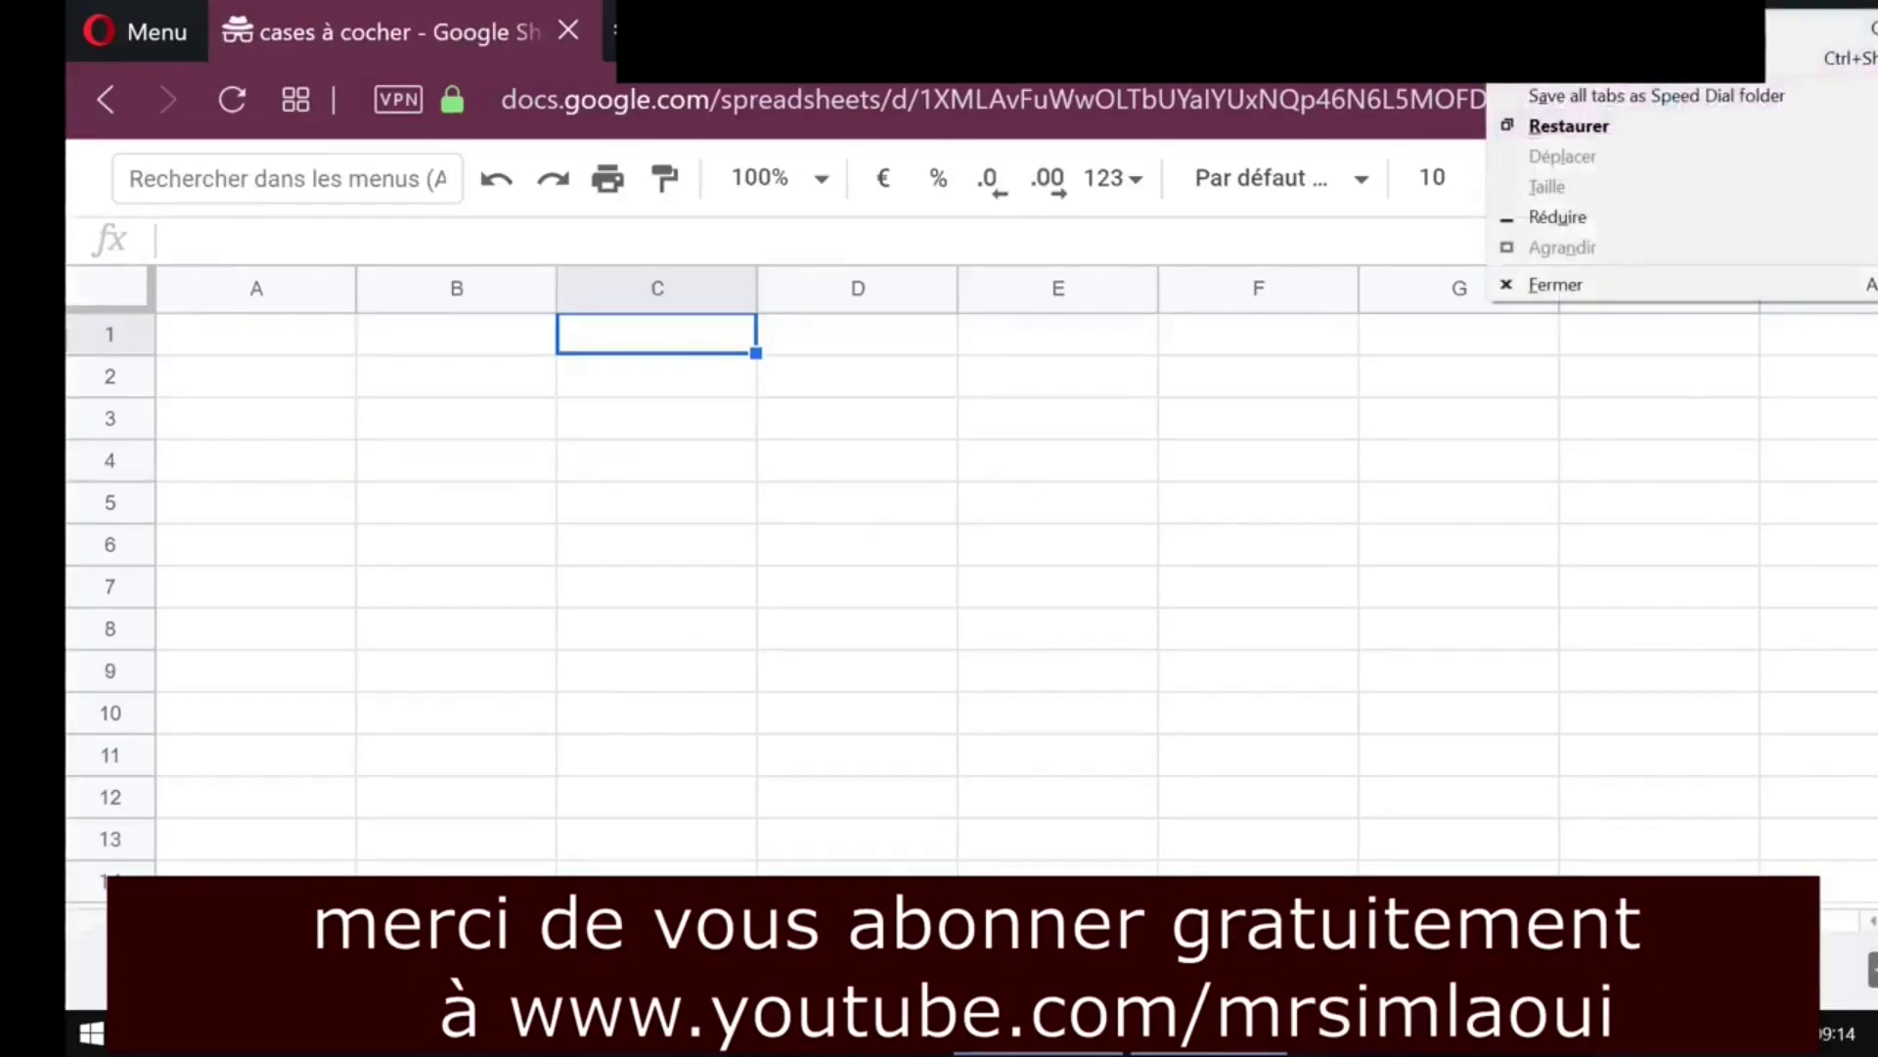
{"action": "key", "text": "Escape"}
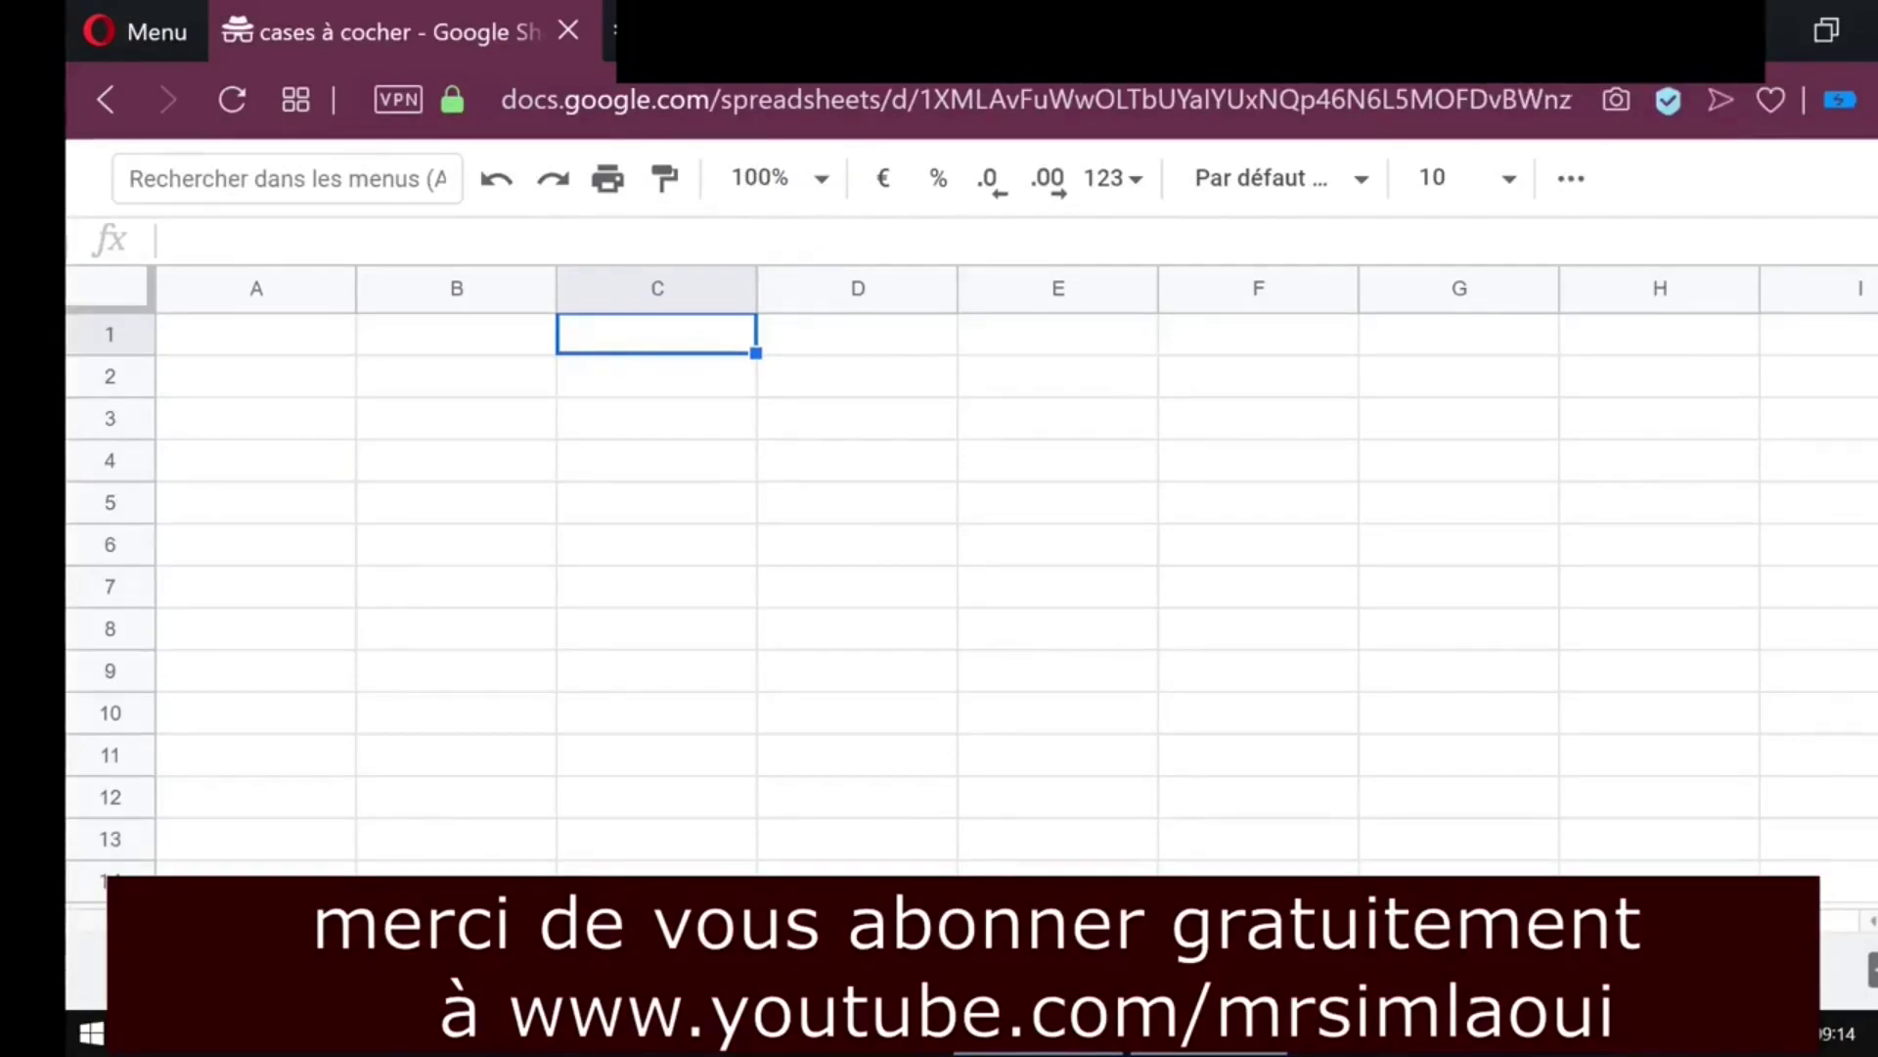
{"action": "key", "text": "F11"}
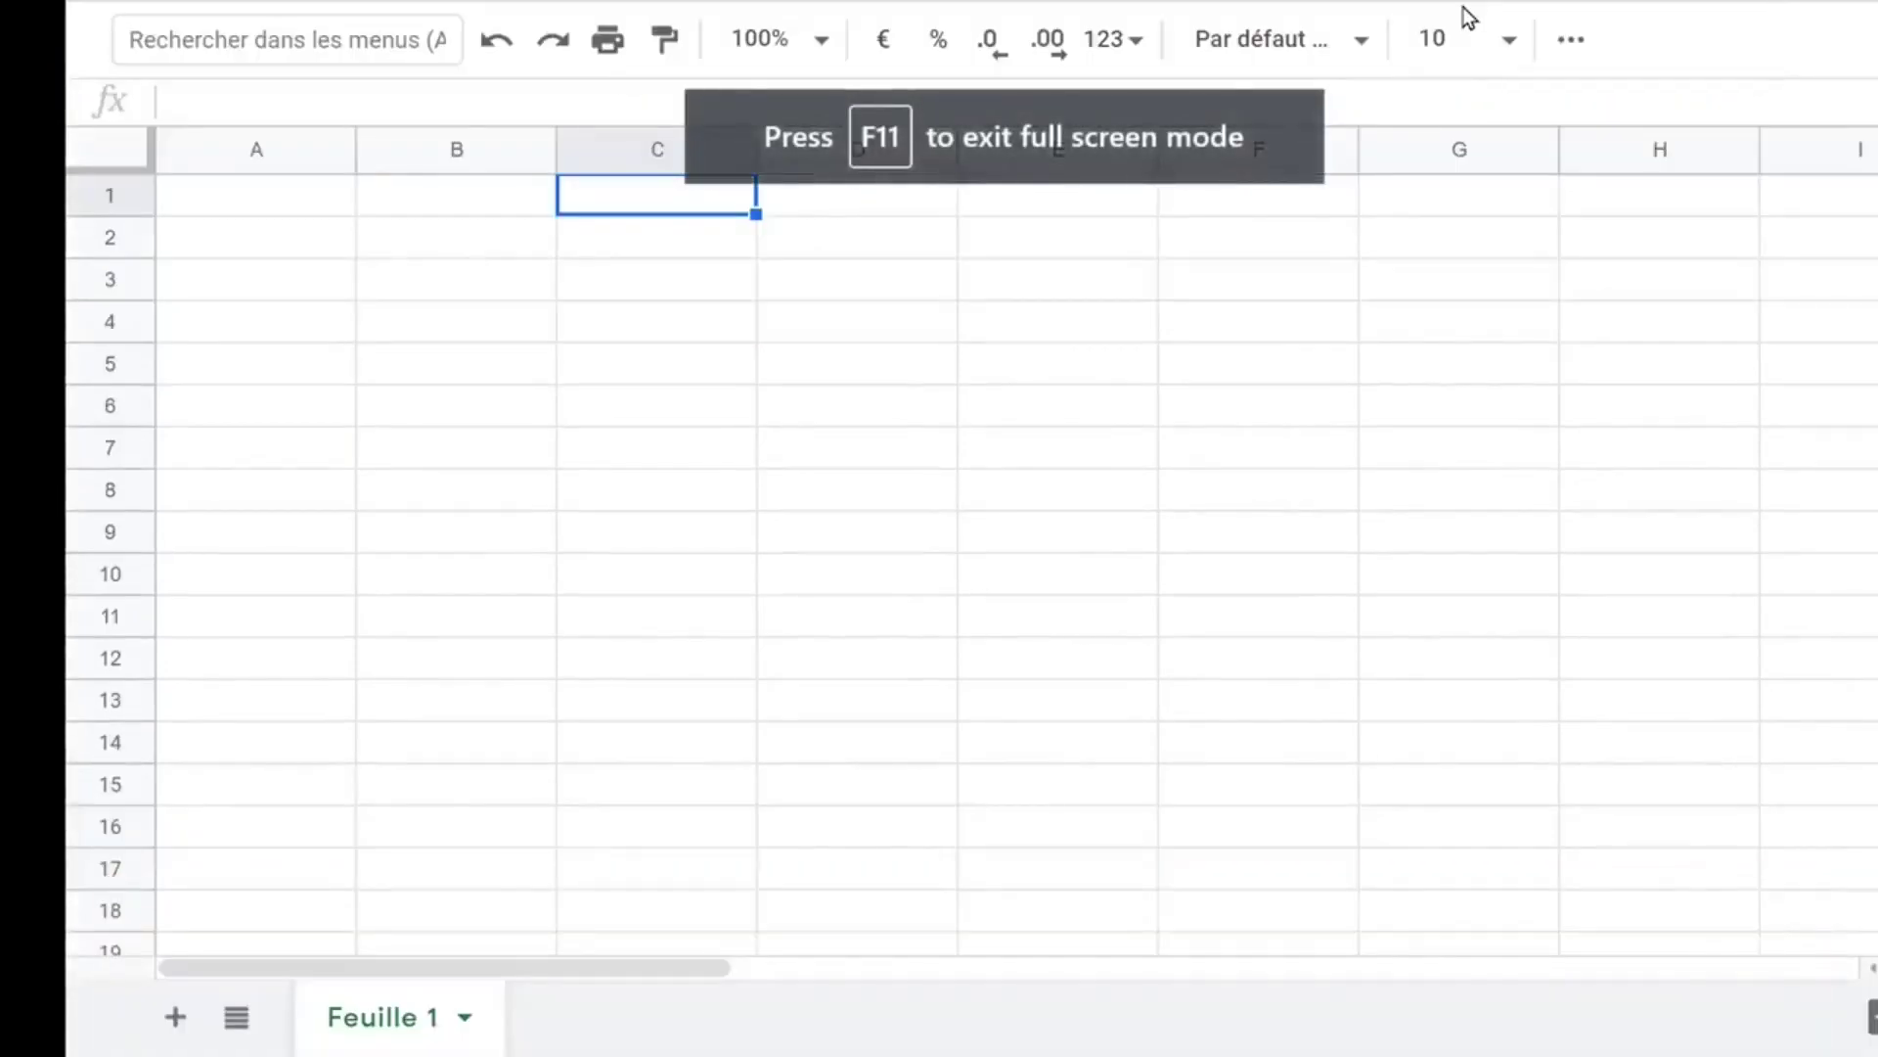
{"action": "left_click", "coordinate": [866, 244]}
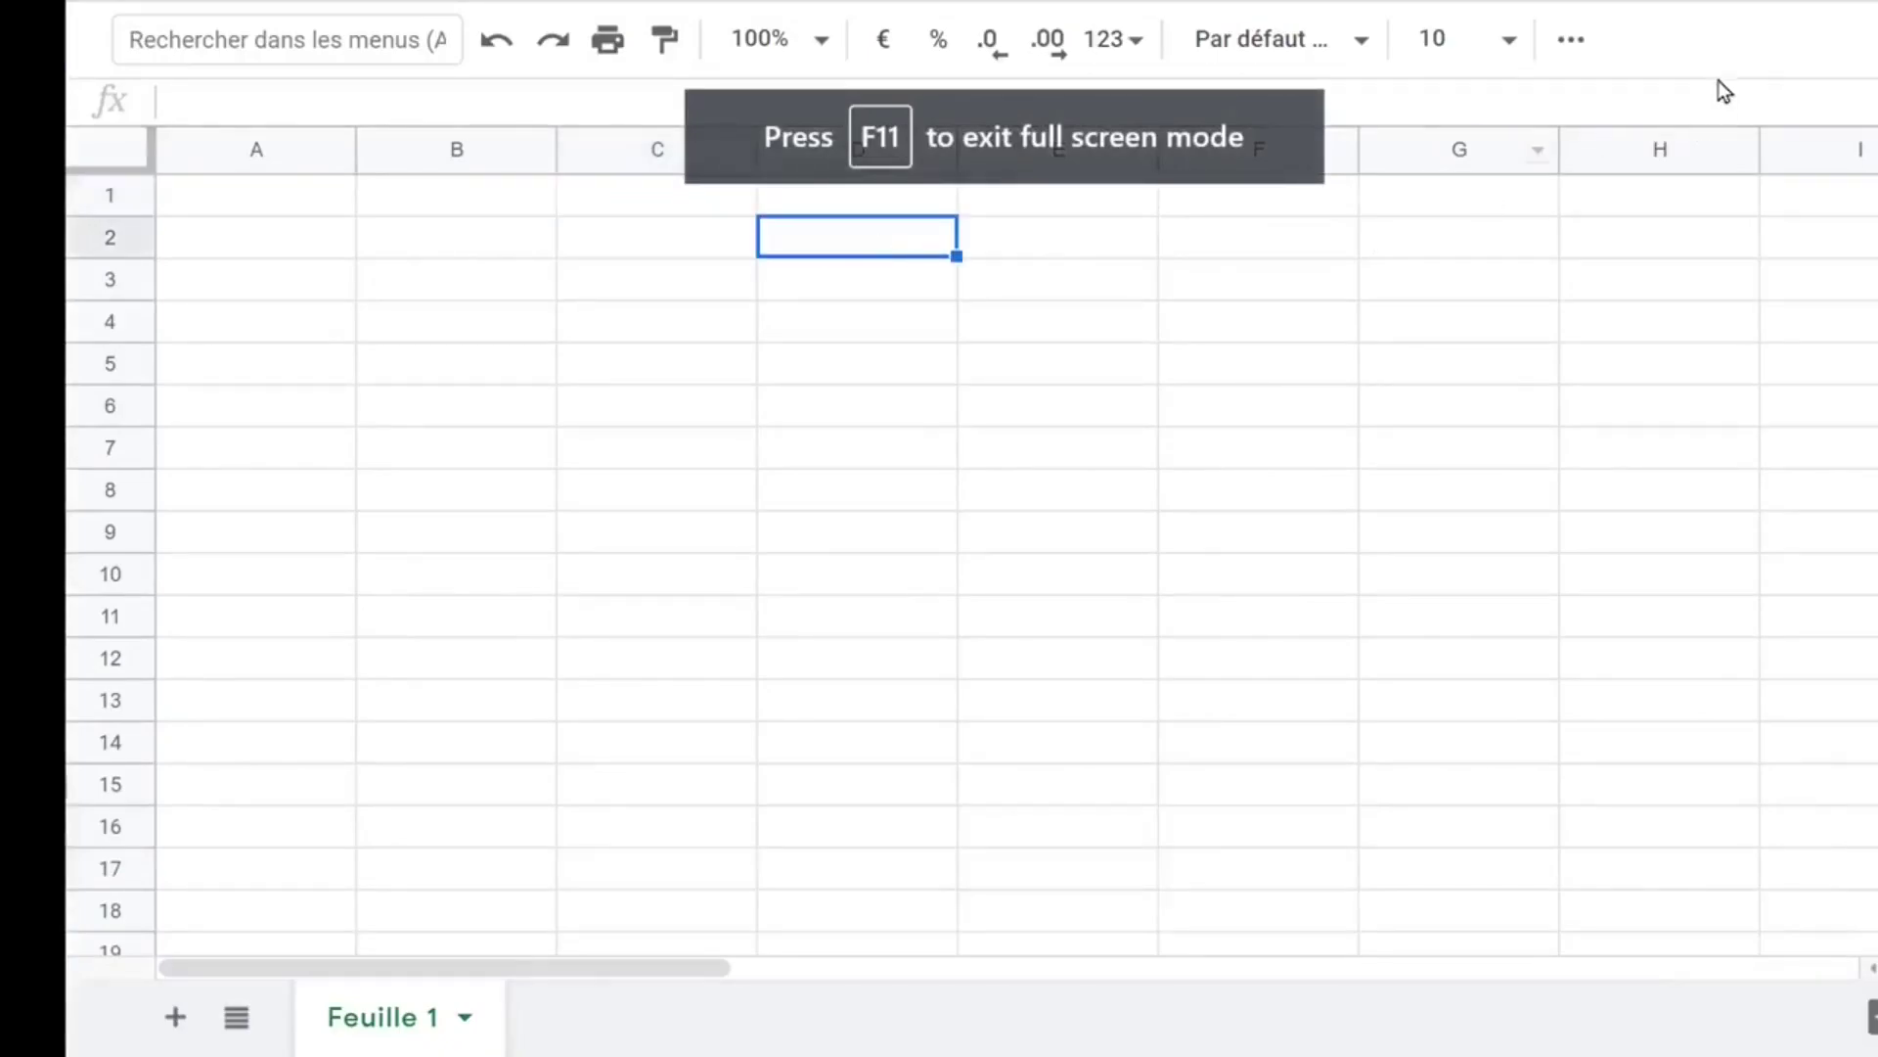
{"action": "key", "text": "ctrl+shift+f"}
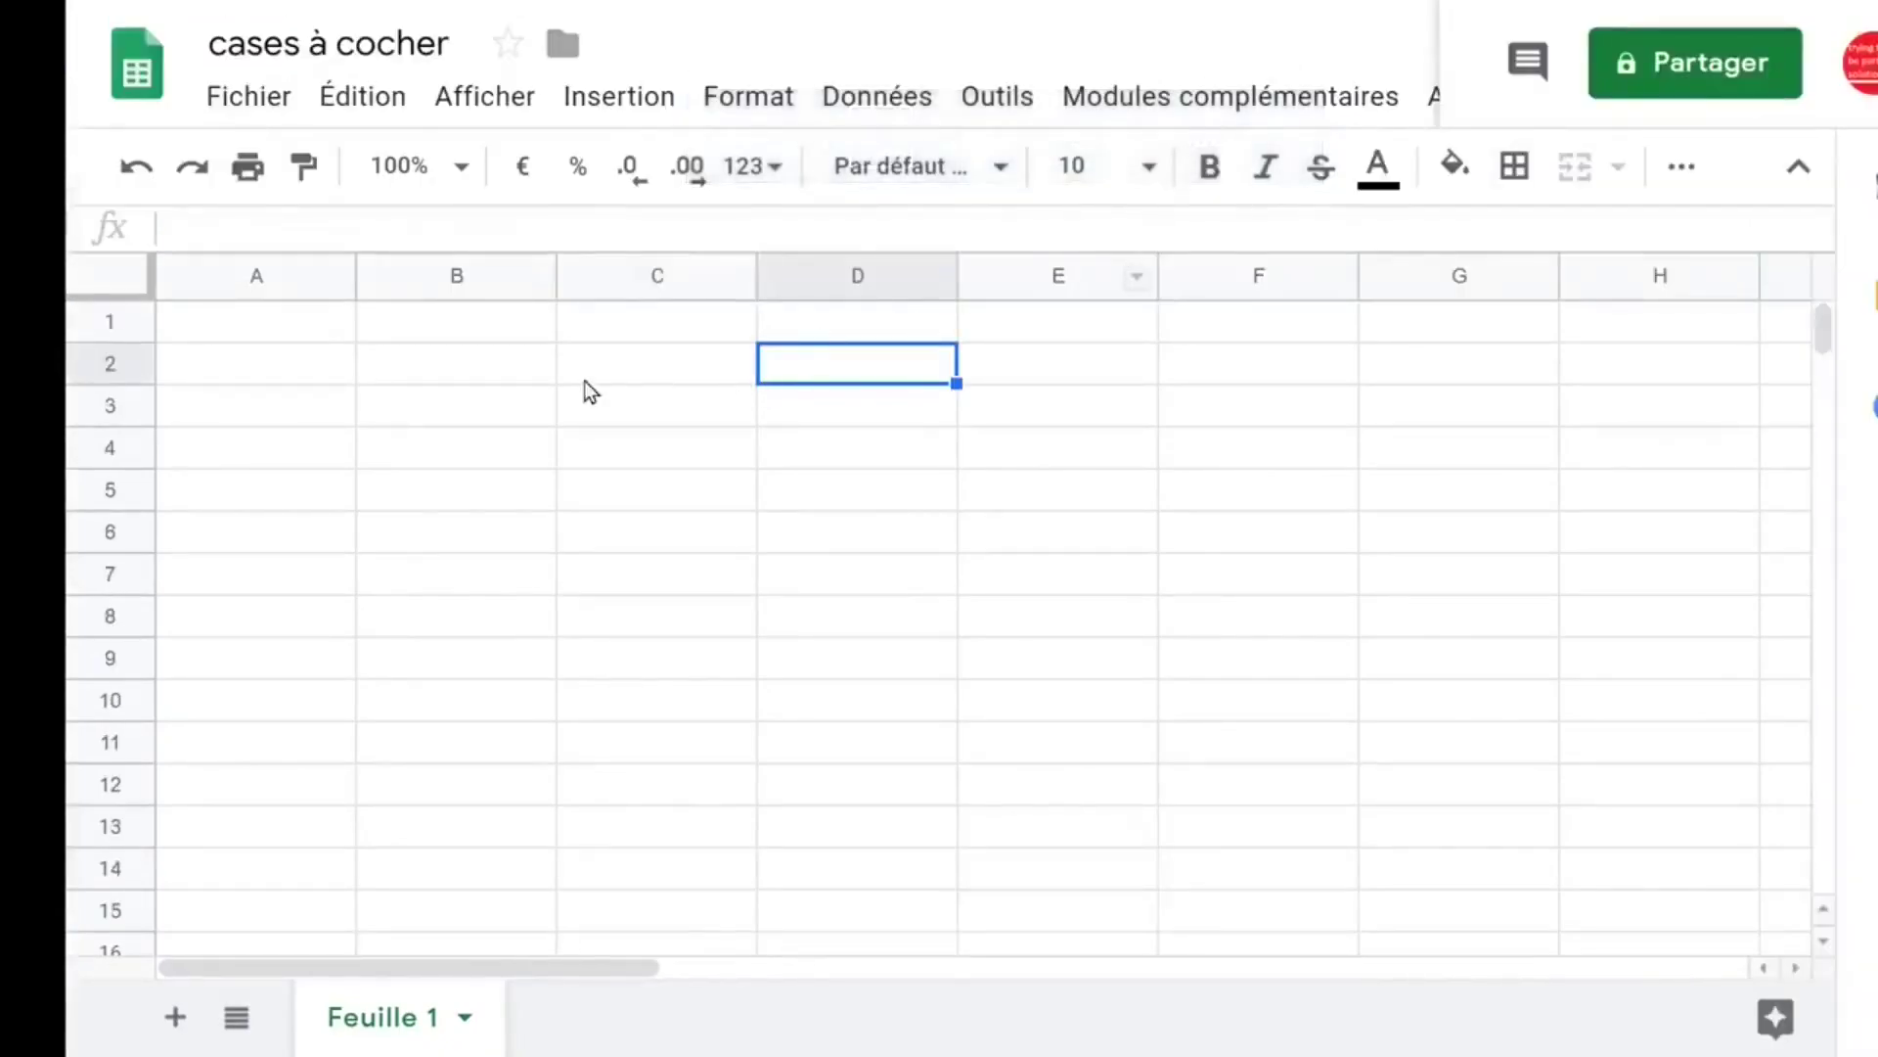
Step: Enter the heading "mois" in cell B2
{"action": "left_click", "coordinate": [508, 364]}
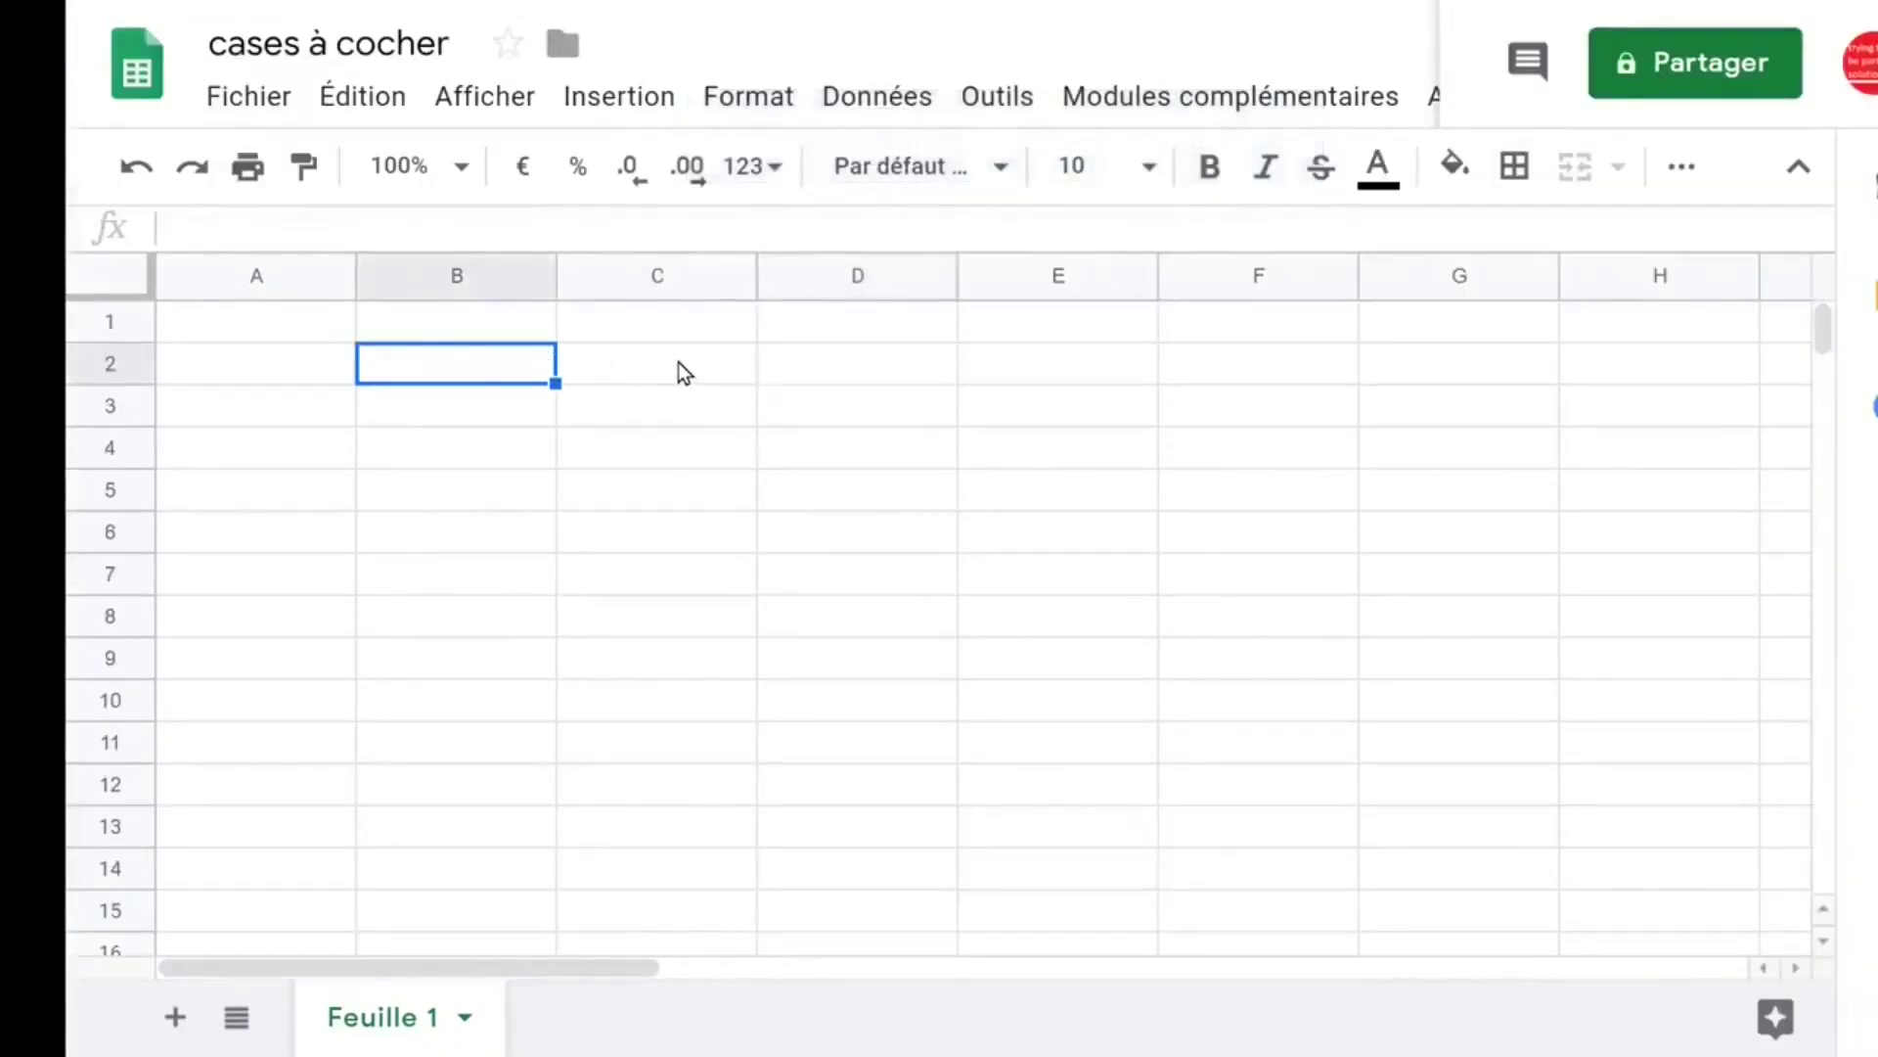
{"action": "type", "text": "mois"}
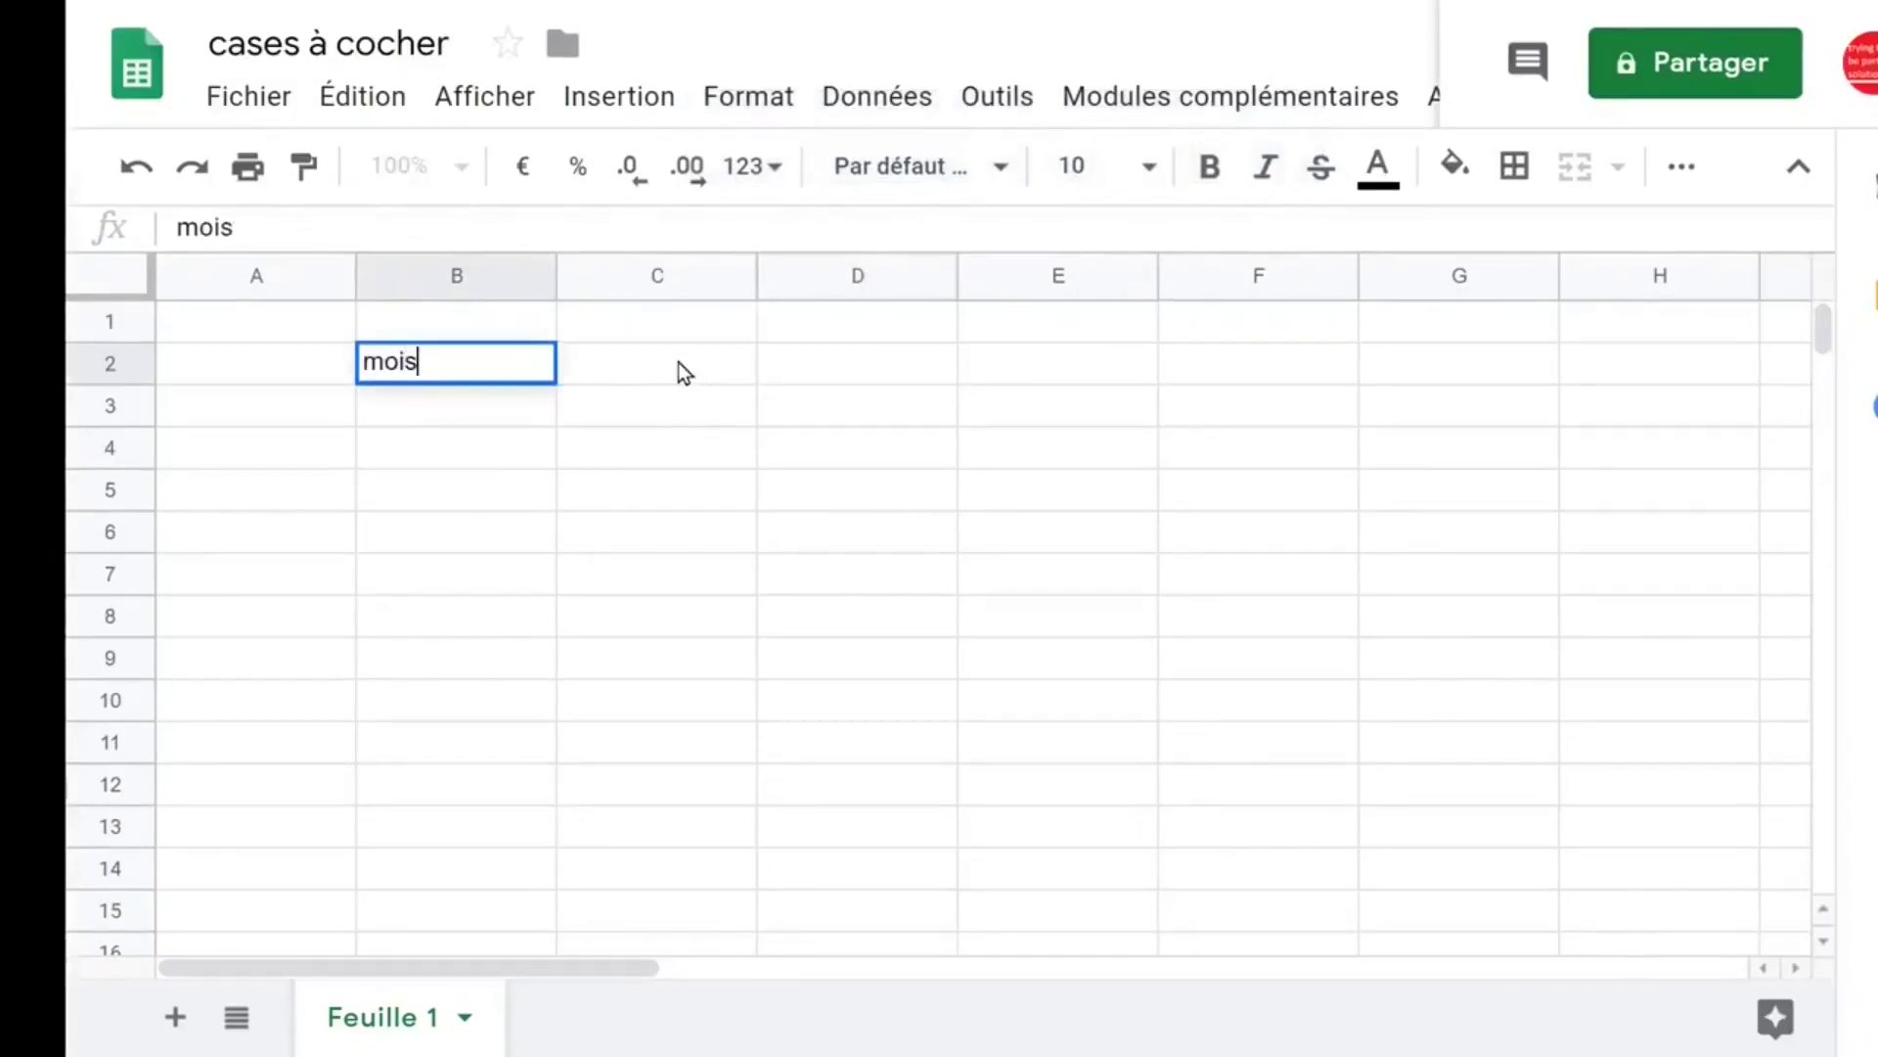
{"action": "left_click", "coordinate": [503, 465]}
{"action": "left_click", "coordinate": [472, 378]}
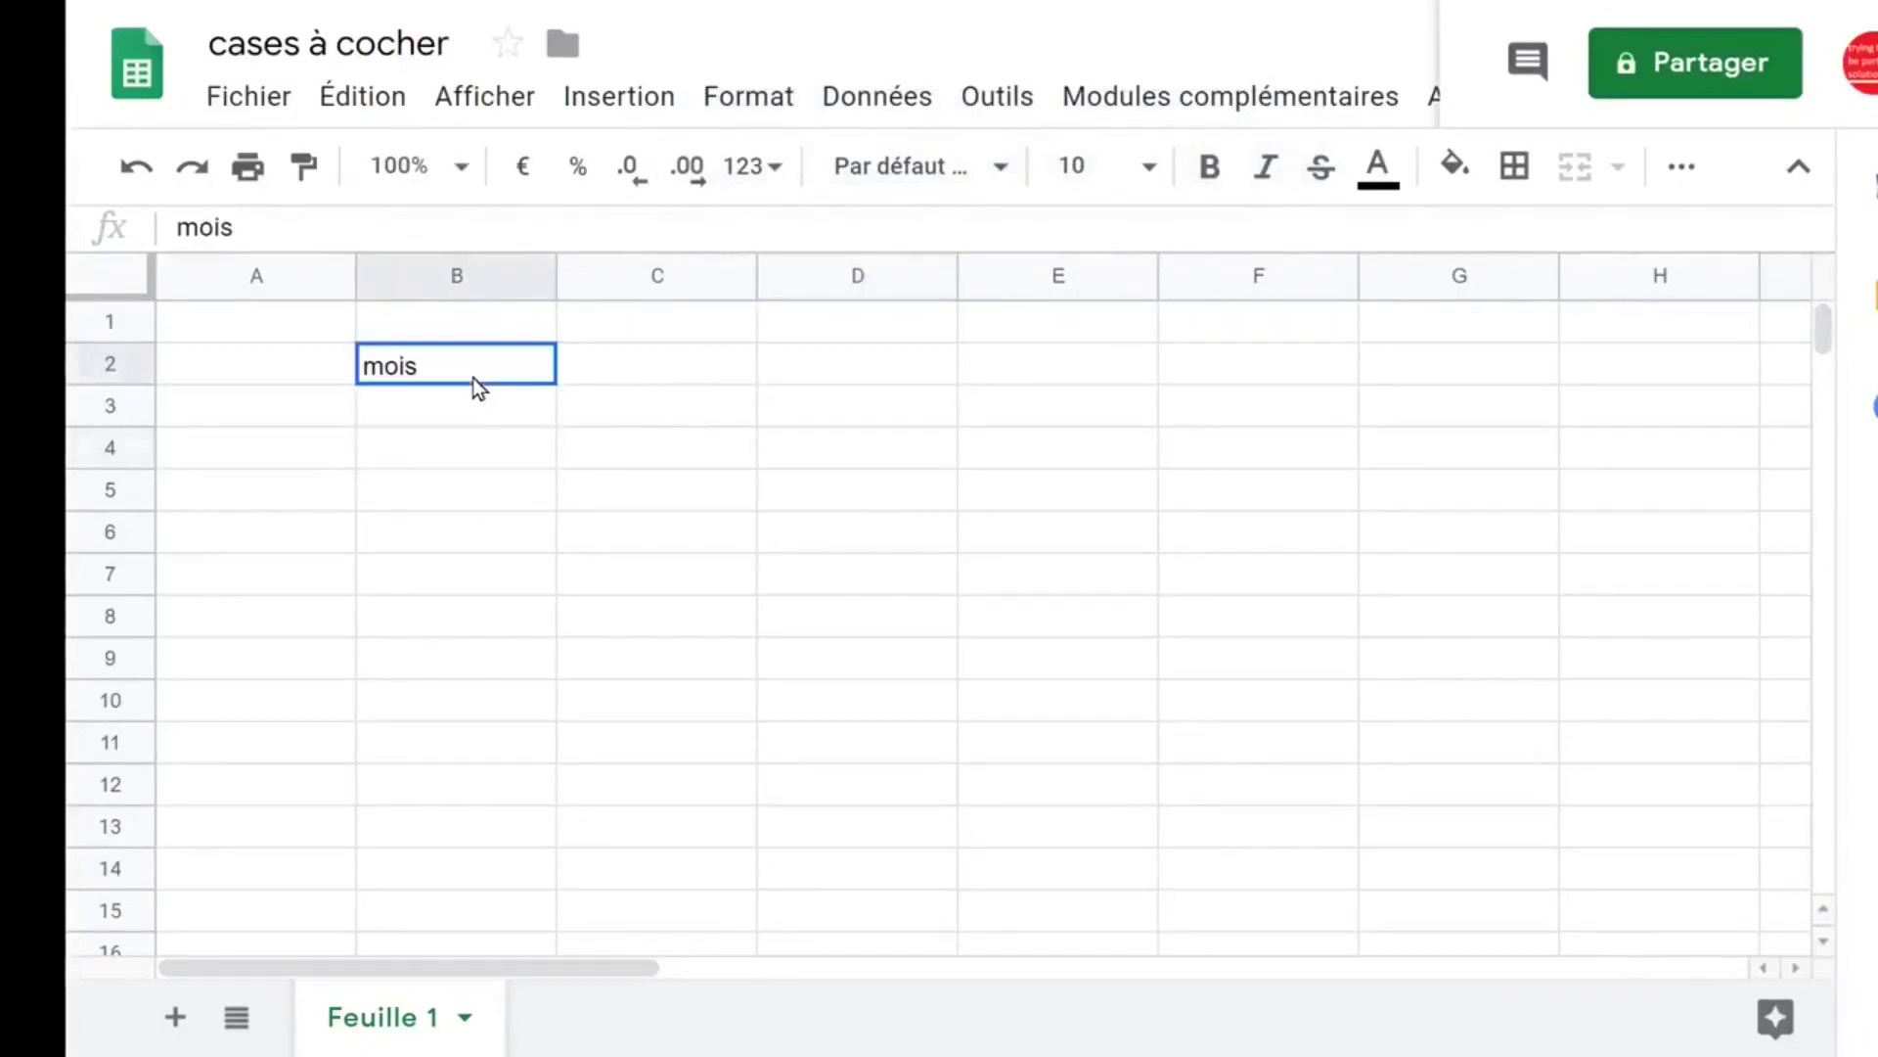
{"action": "left_click", "coordinate": [460, 411]}
Step: Enter "janvier" in C2, fill the month names across row 2 up to "décembre" in N2, and clear the extra month in O2
{"action": "left_click", "coordinate": [631, 375]}
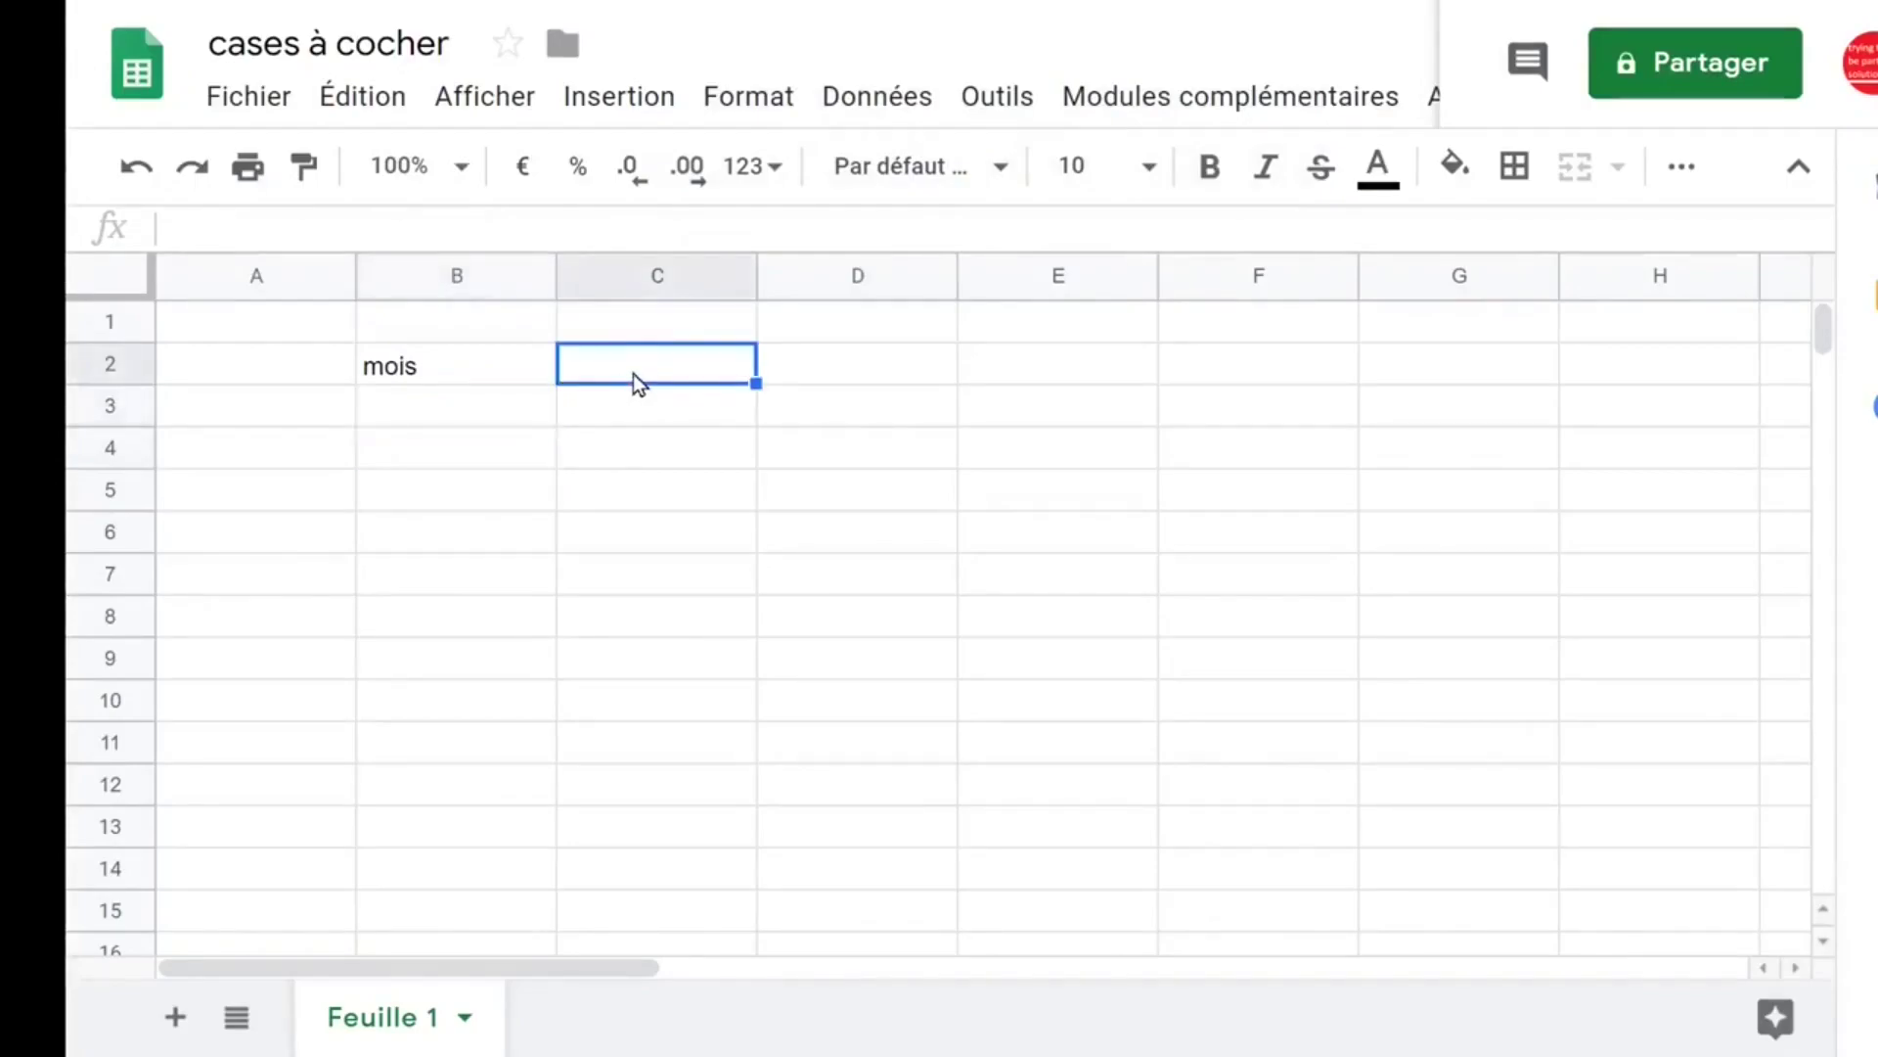
{"action": "type", "text": "janvier"}
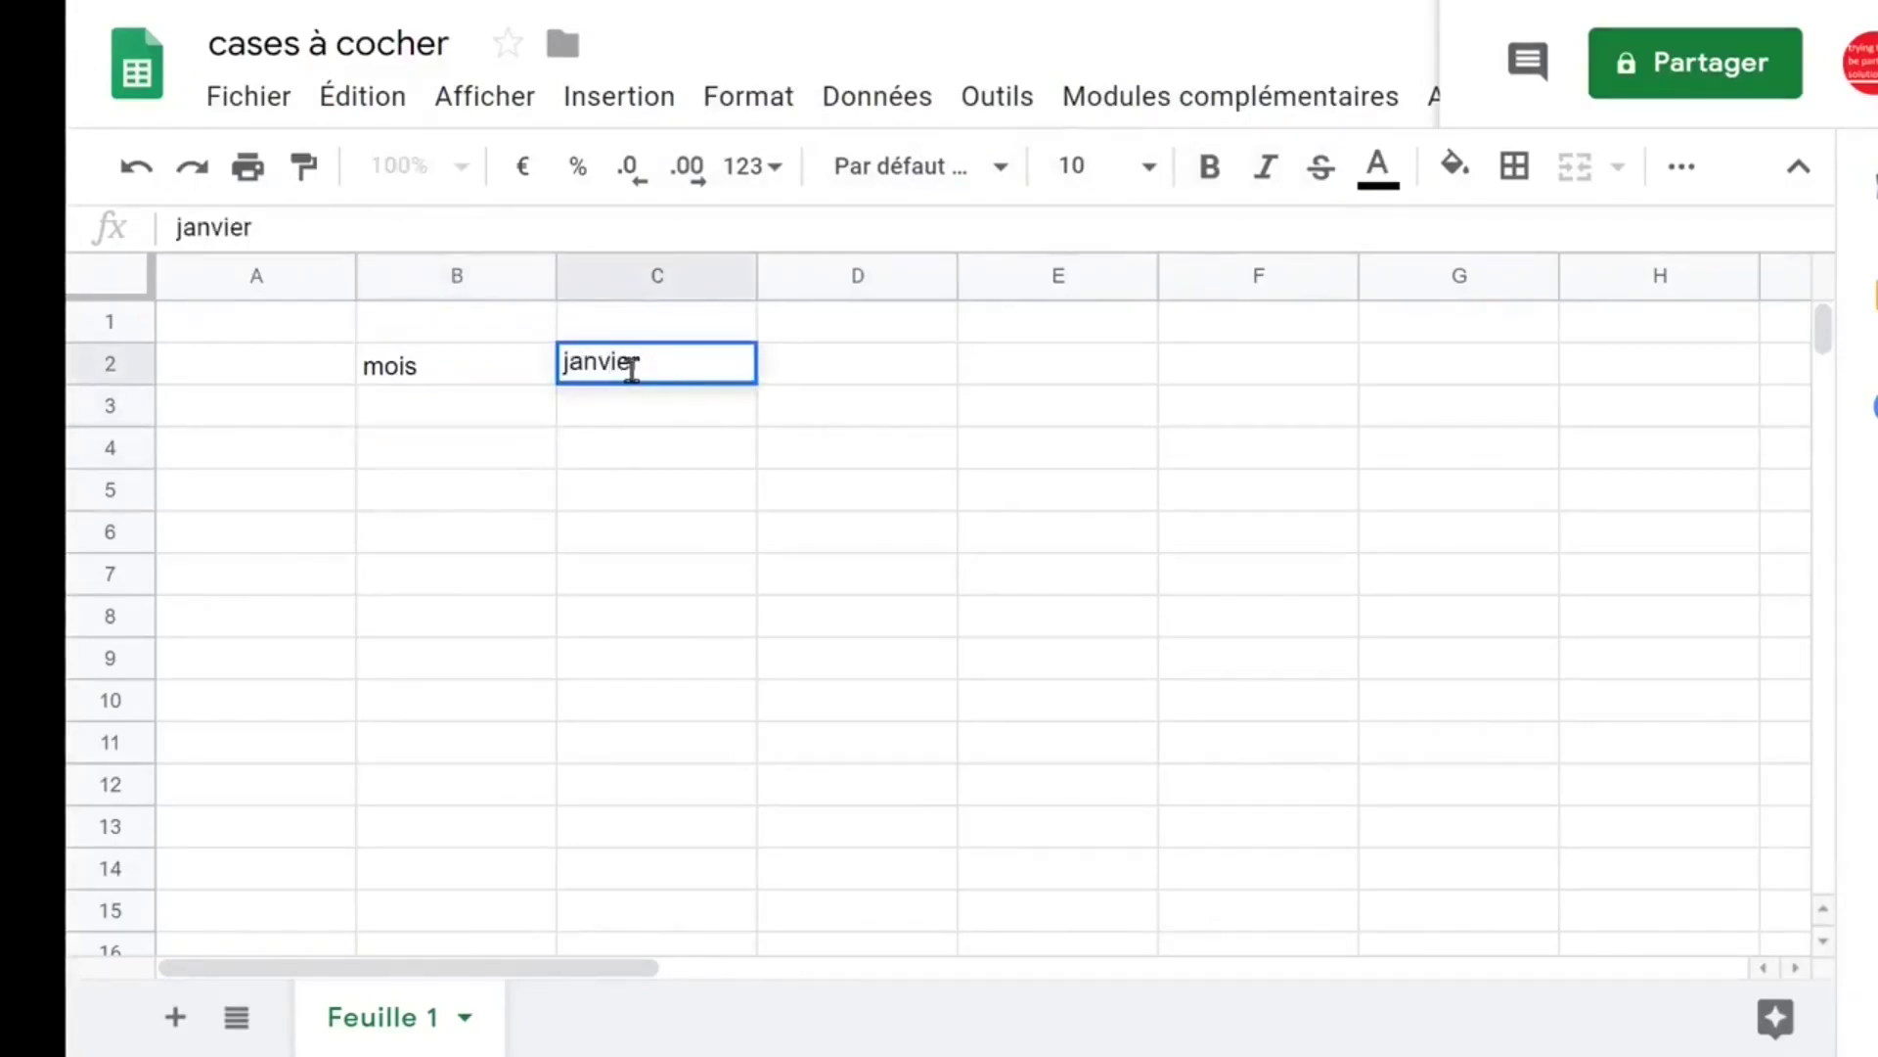
{"action": "left_click", "coordinate": [648, 460]}
{"action": "left_click", "coordinate": [655, 378]}
{"action": "left_click_drag", "start_coordinate": [758, 382], "coordinate": [1756, 381]}
{"action": "left_click", "coordinate": [1673, 367]}
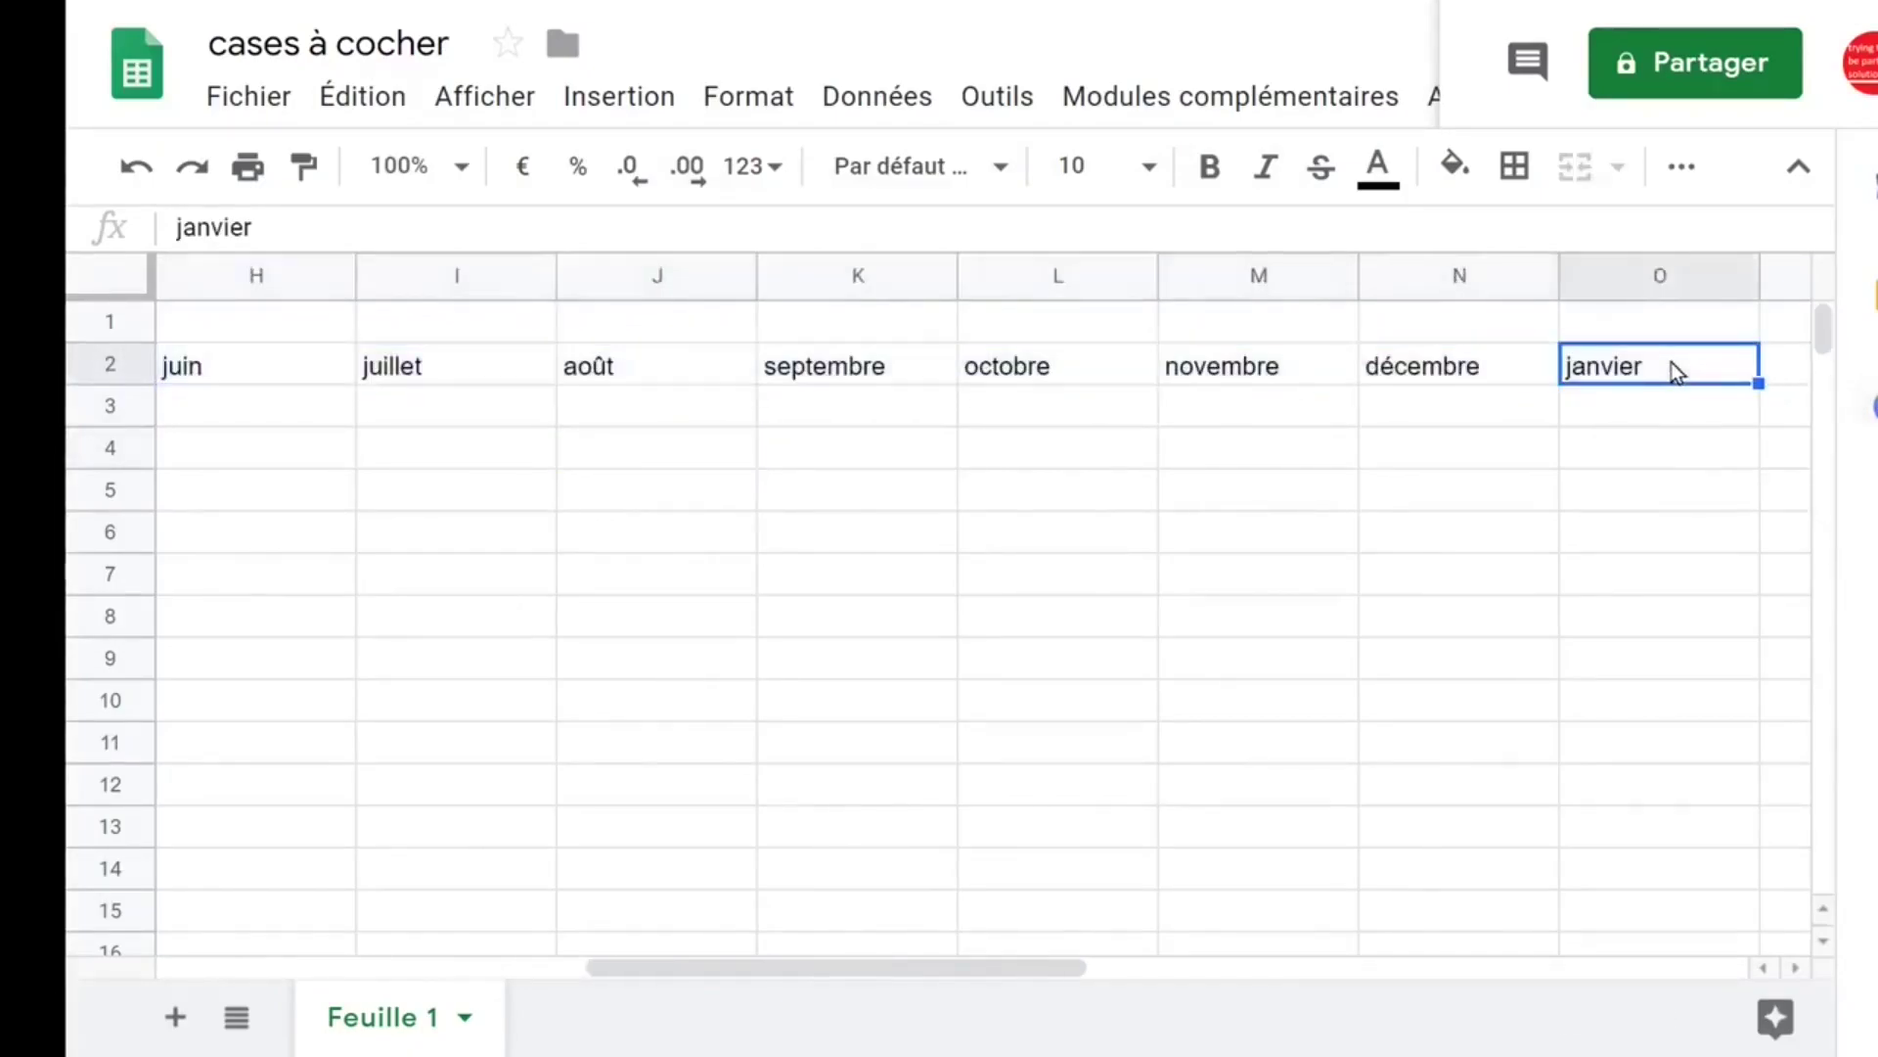
{"action": "key", "text": "Delete"}
Step: Narrow all twelve month columns, C to N, to the same smaller width
{"action": "left_click_drag", "start_coordinate": [1456, 272], "coordinate": [596, 281]}
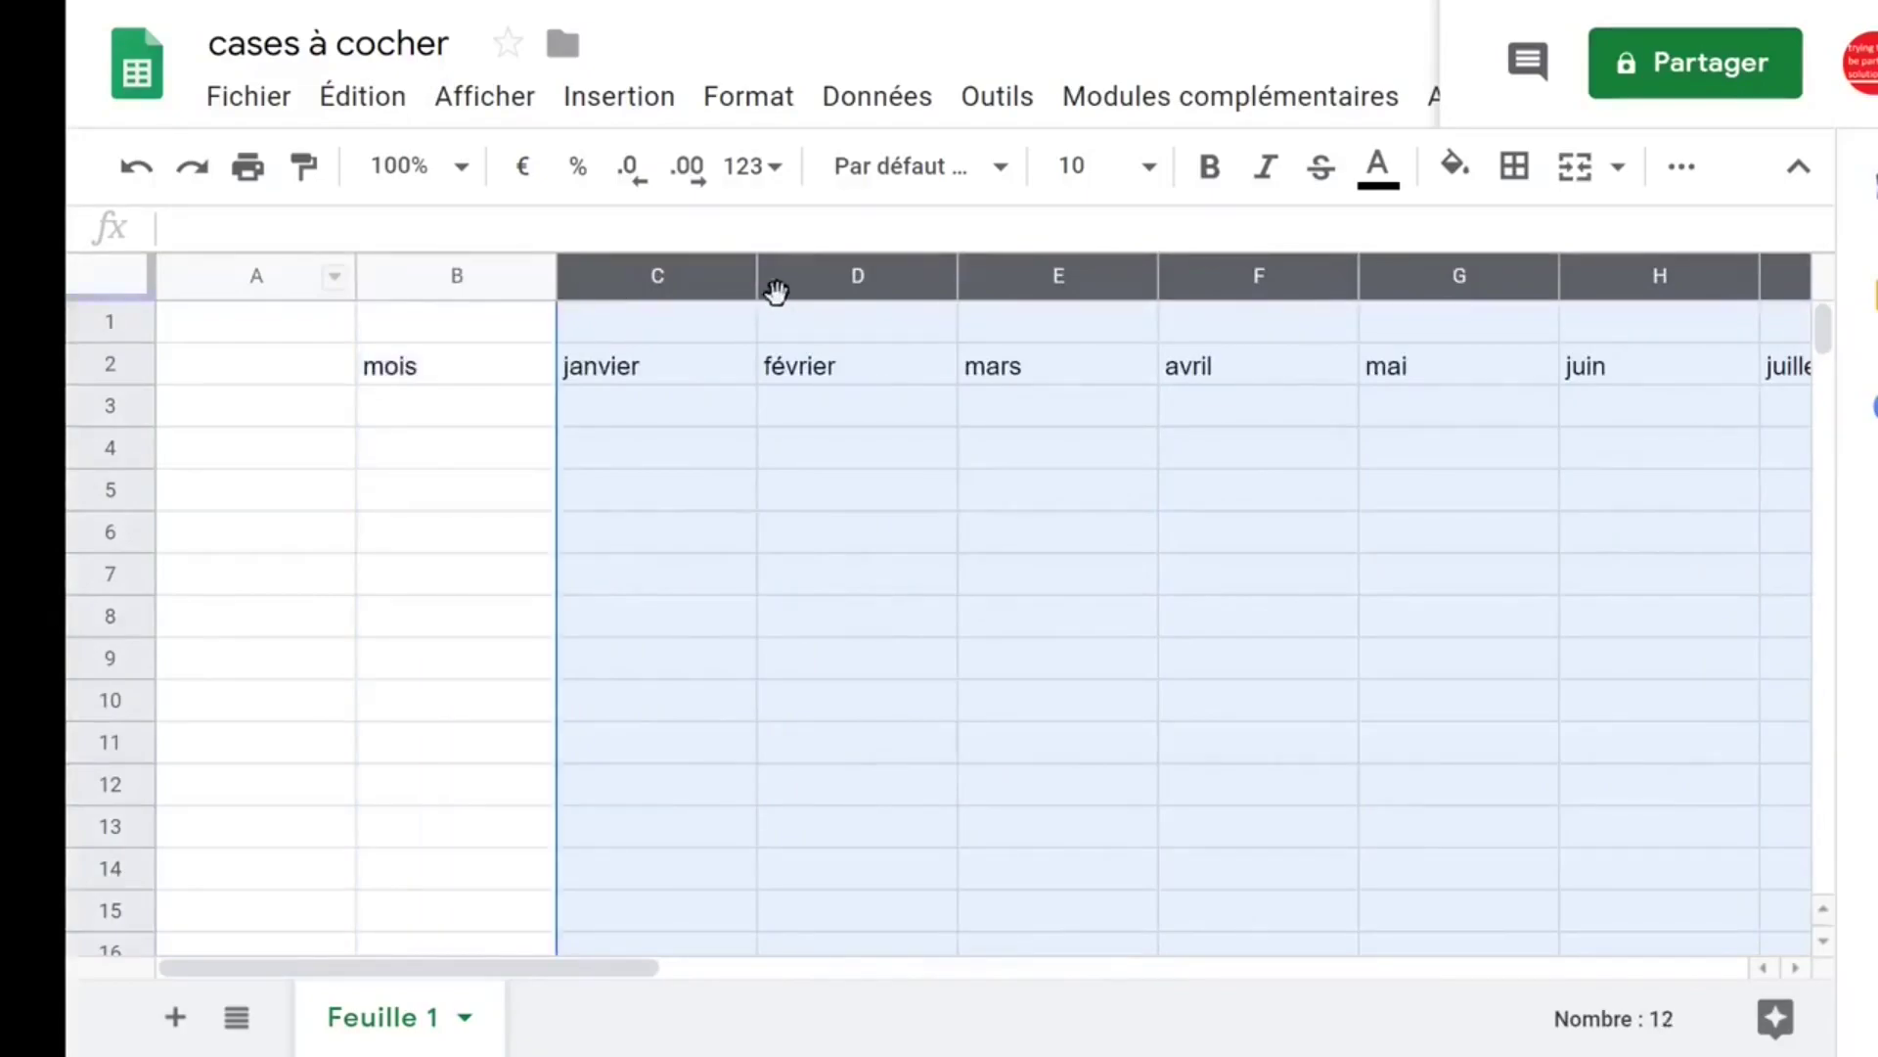
{"action": "left_click_drag", "start_coordinate": [751, 278], "coordinate": [674, 286]}
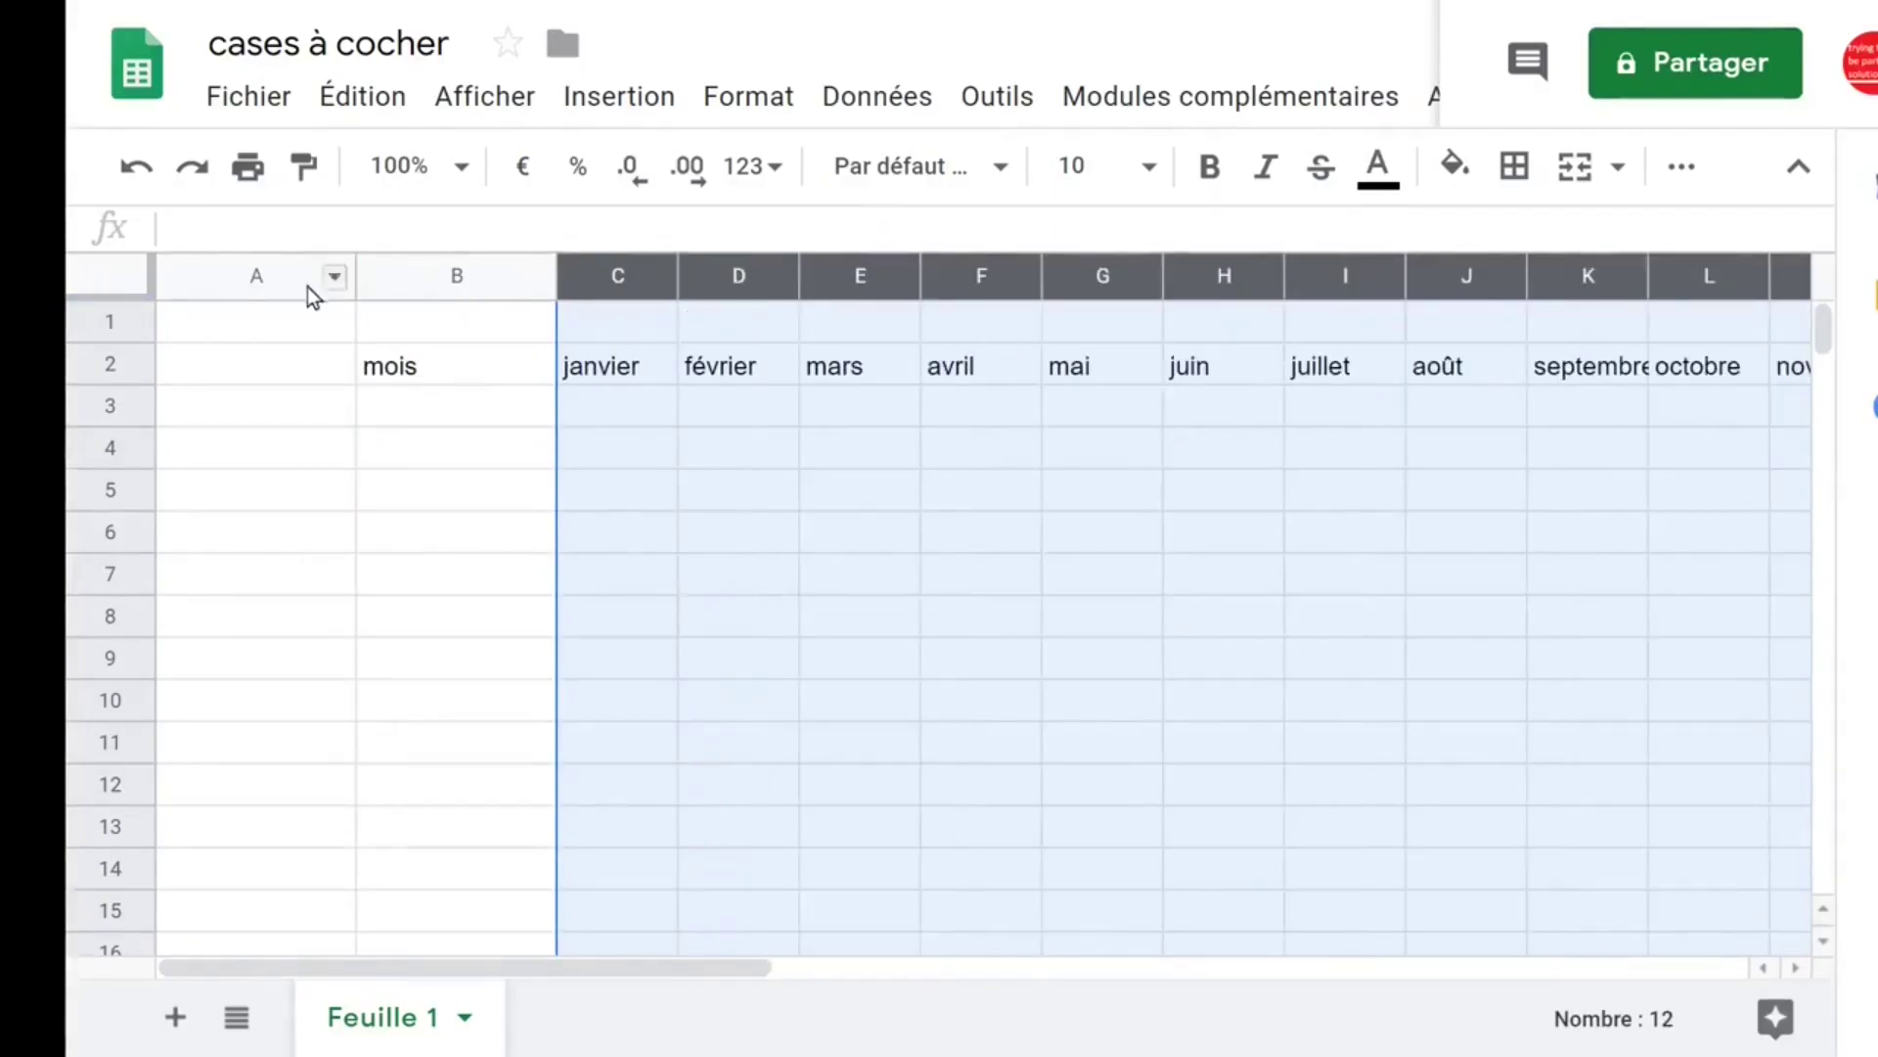
Step: Delete the empty column A and slightly narrow the "mois" column
{"action": "left_click", "coordinate": [259, 272]}
{"action": "right_click", "coordinate": [250, 289]}
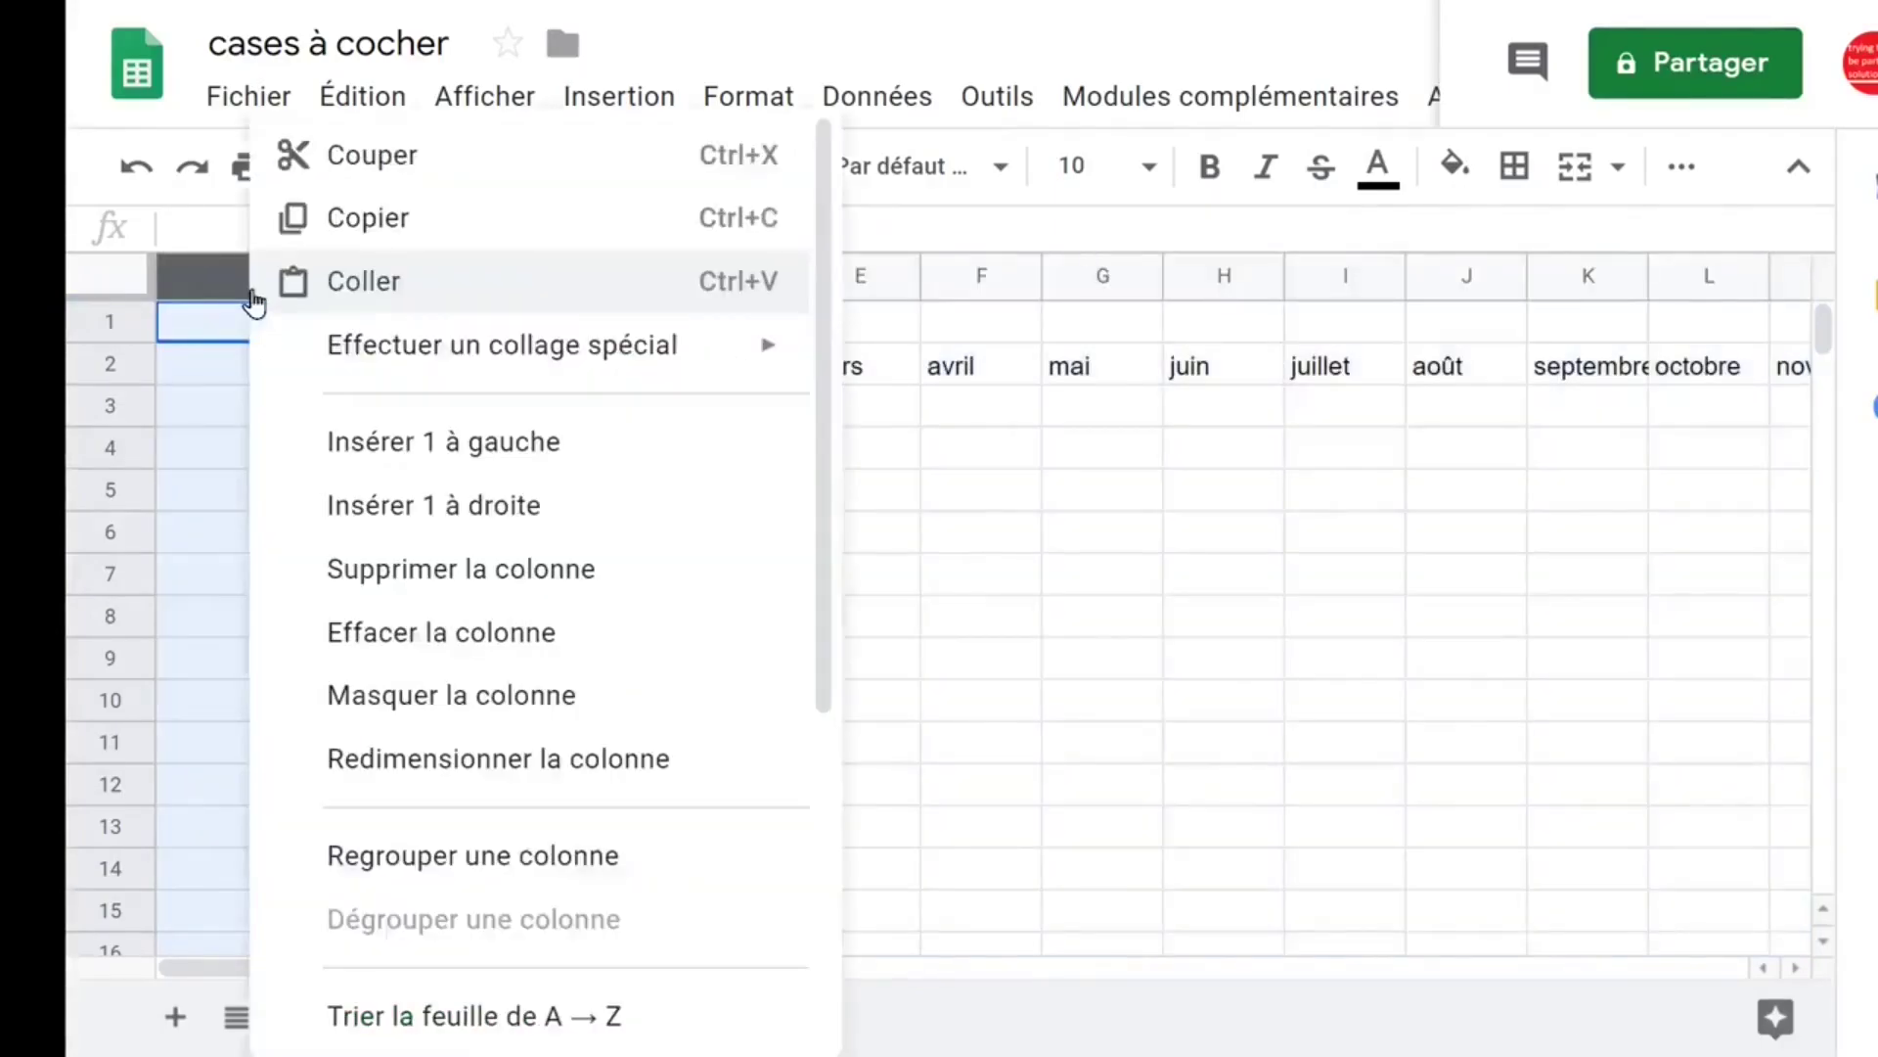
{"action": "left_click", "coordinate": [452, 578]}
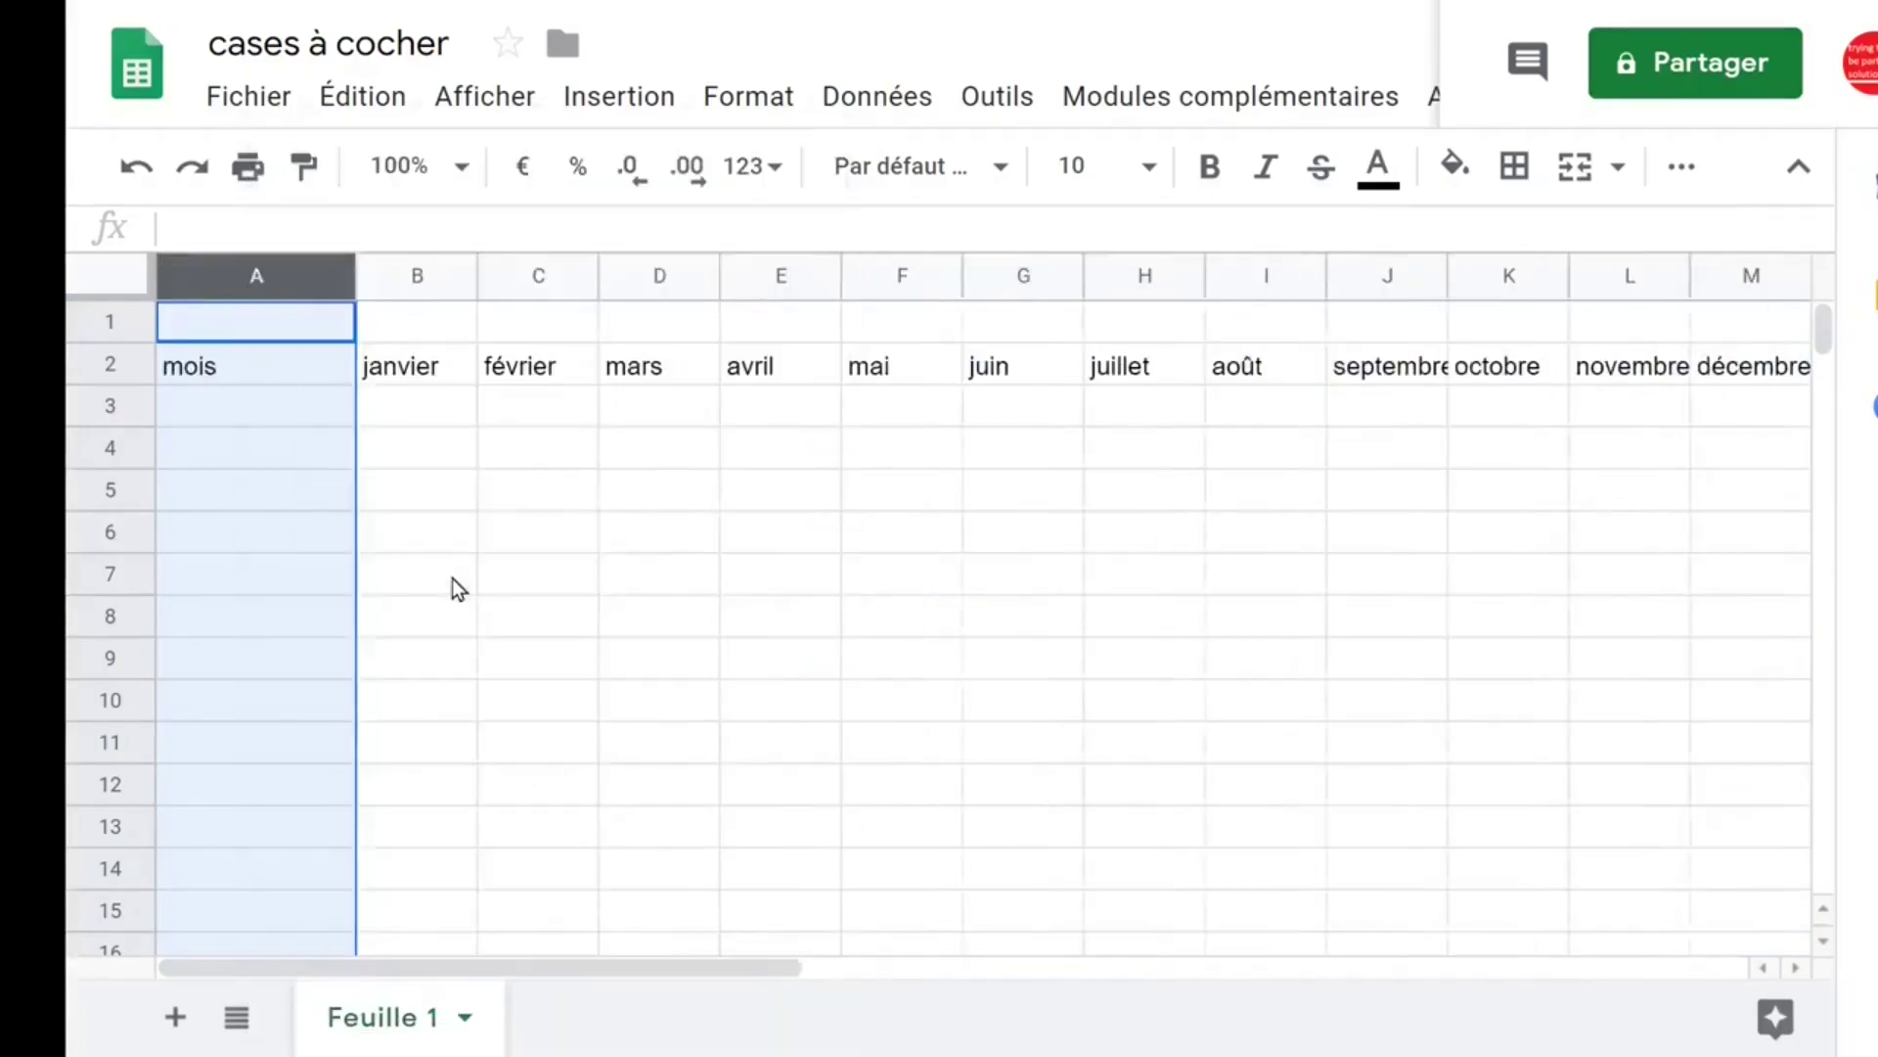
{"action": "left_click", "coordinate": [562, 448]}
{"action": "left_click", "coordinate": [348, 366]}
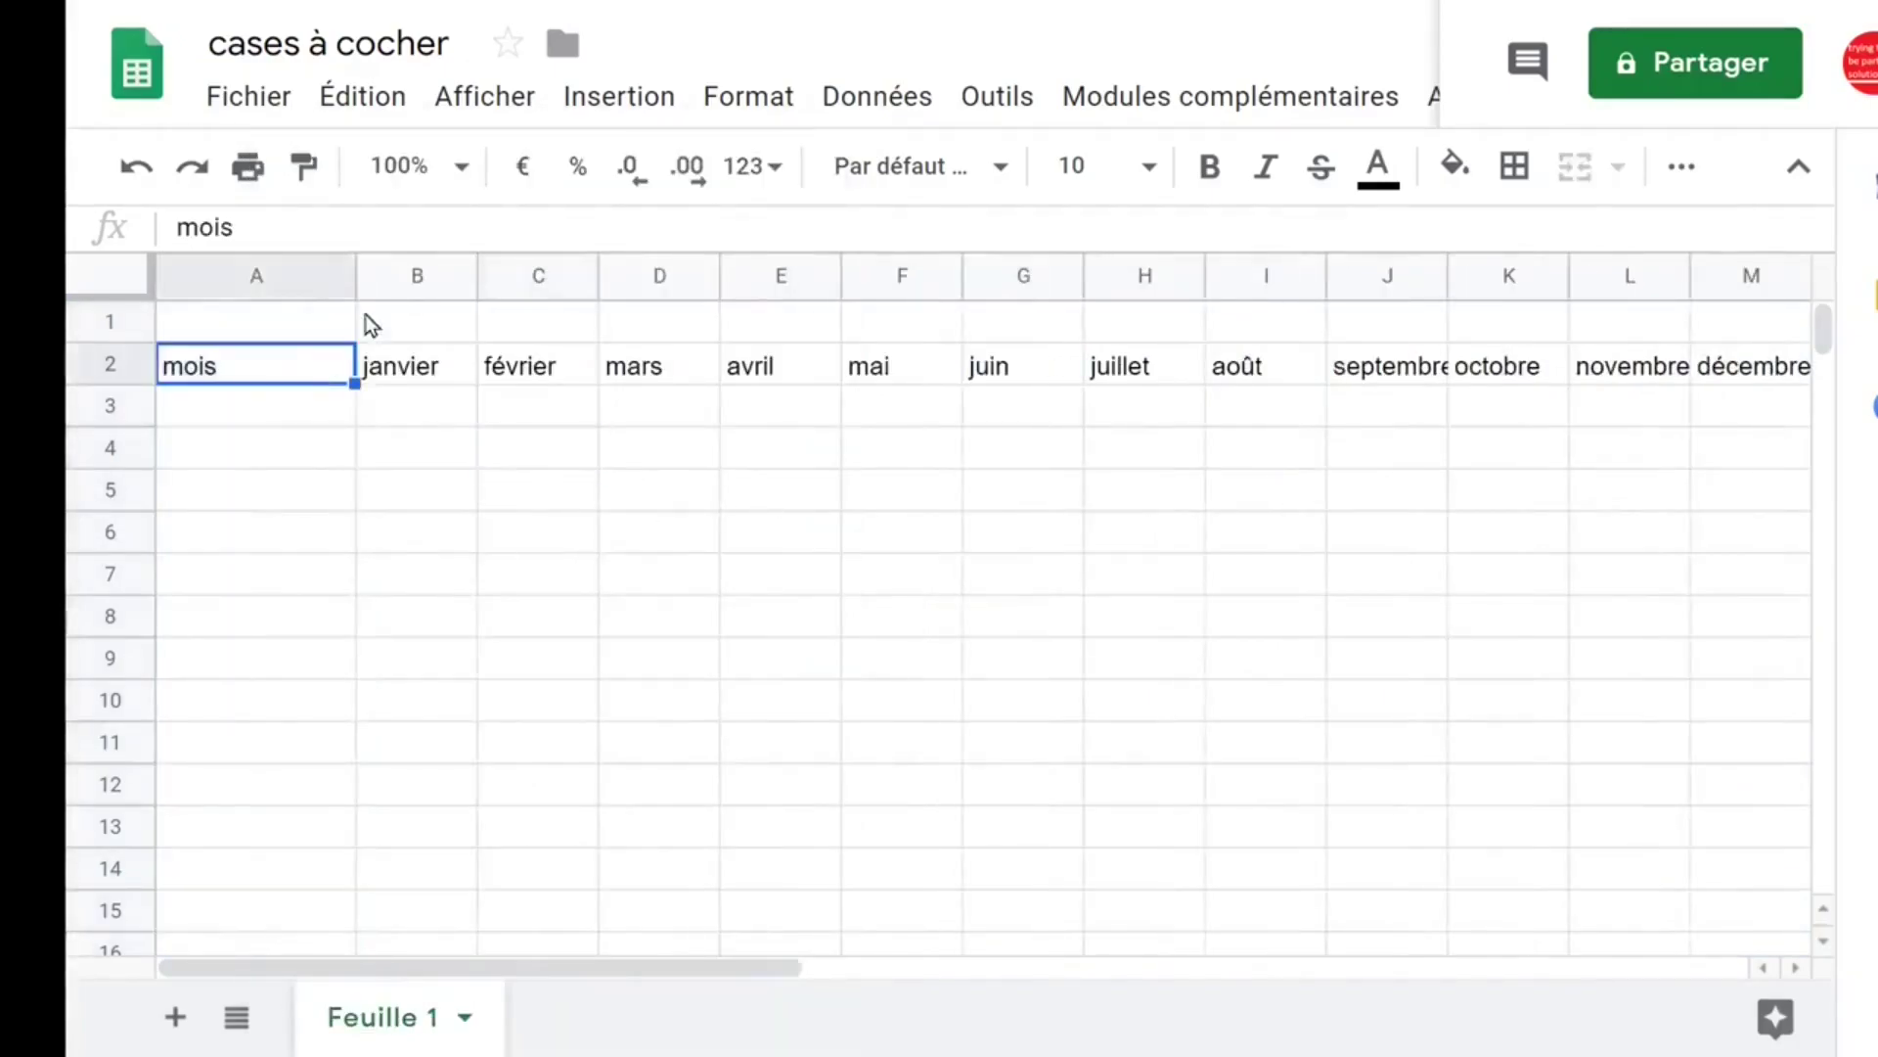
{"action": "left_click_drag", "start_coordinate": [356, 276], "coordinate": [328, 275]}
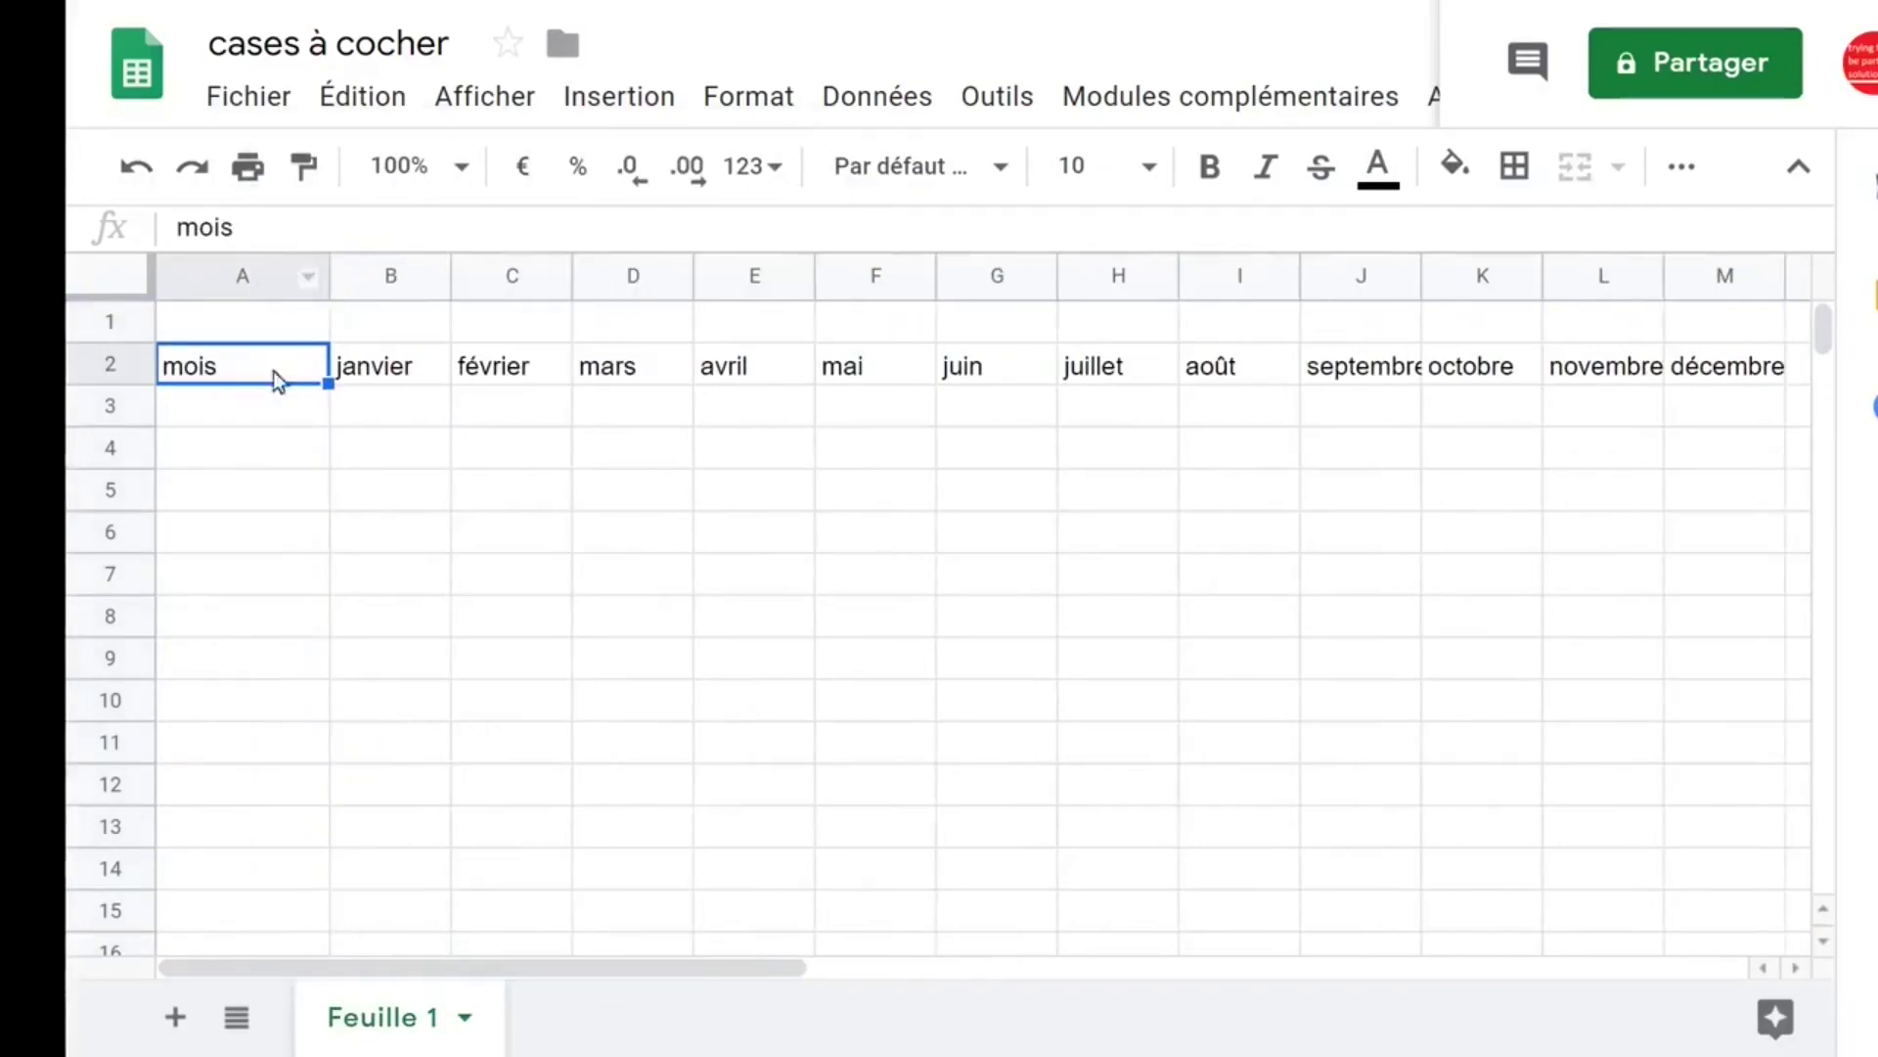
Step: Enter "élève 1" in A3 and fill the series down to "élève 8" in A10
{"action": "left_click", "coordinate": [243, 416]}
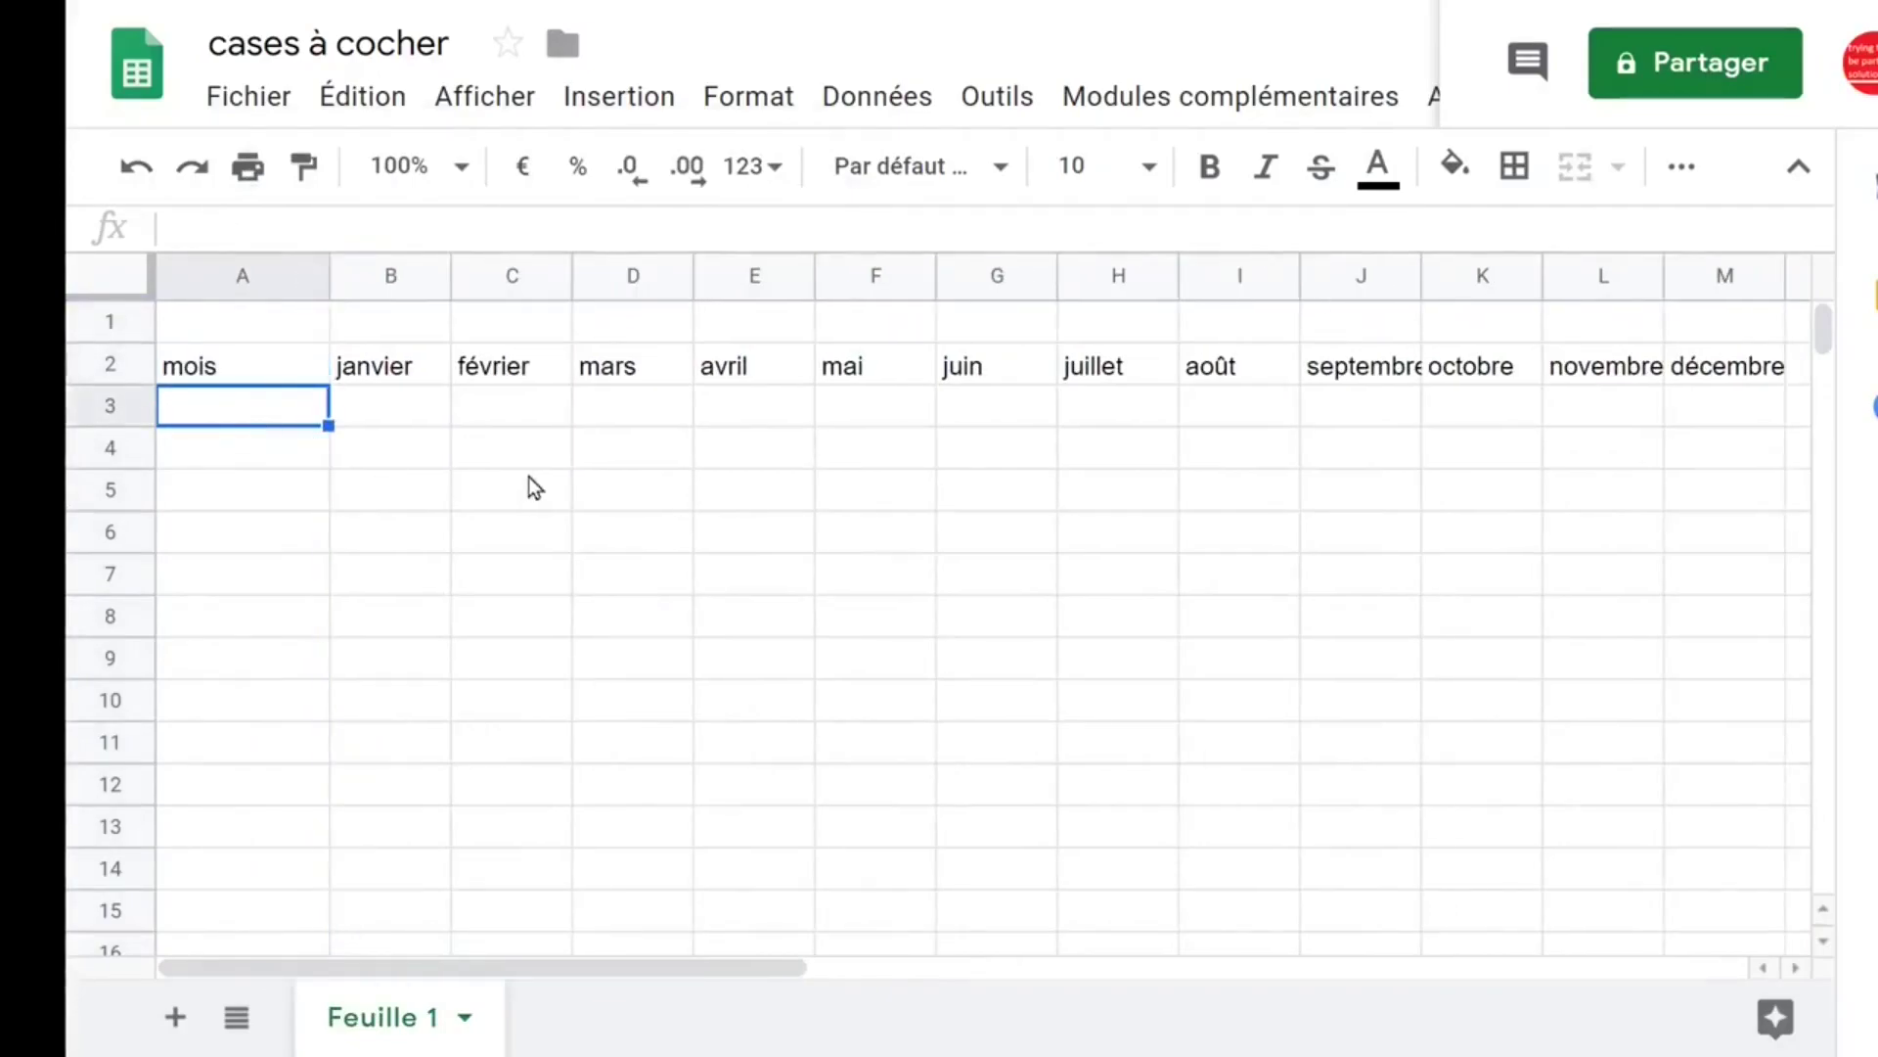
{"action": "type", "text": "élève"}
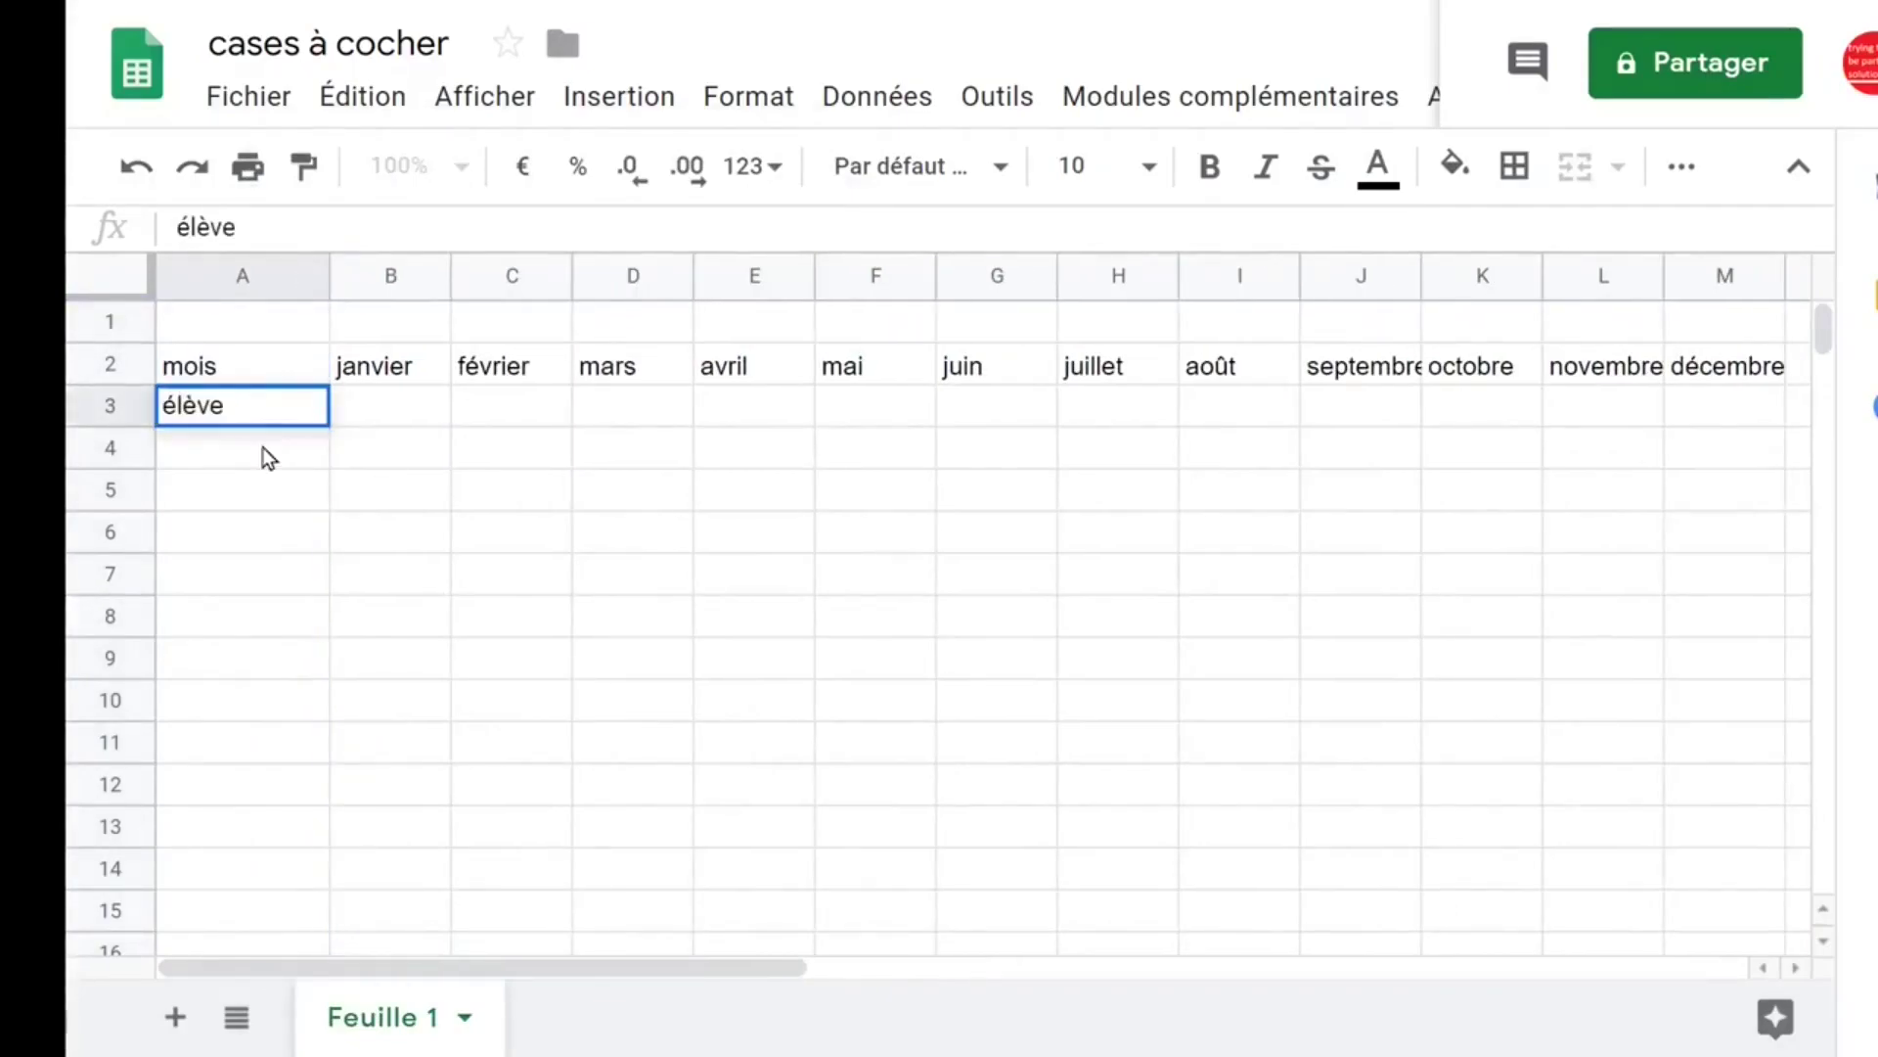
{"action": "type", "text": " 1"}
{"action": "key", "text": "Return"}
{"action": "left_click", "coordinate": [260, 417]}
{"action": "left_click_drag", "start_coordinate": [326, 427], "coordinate": [314, 702]}
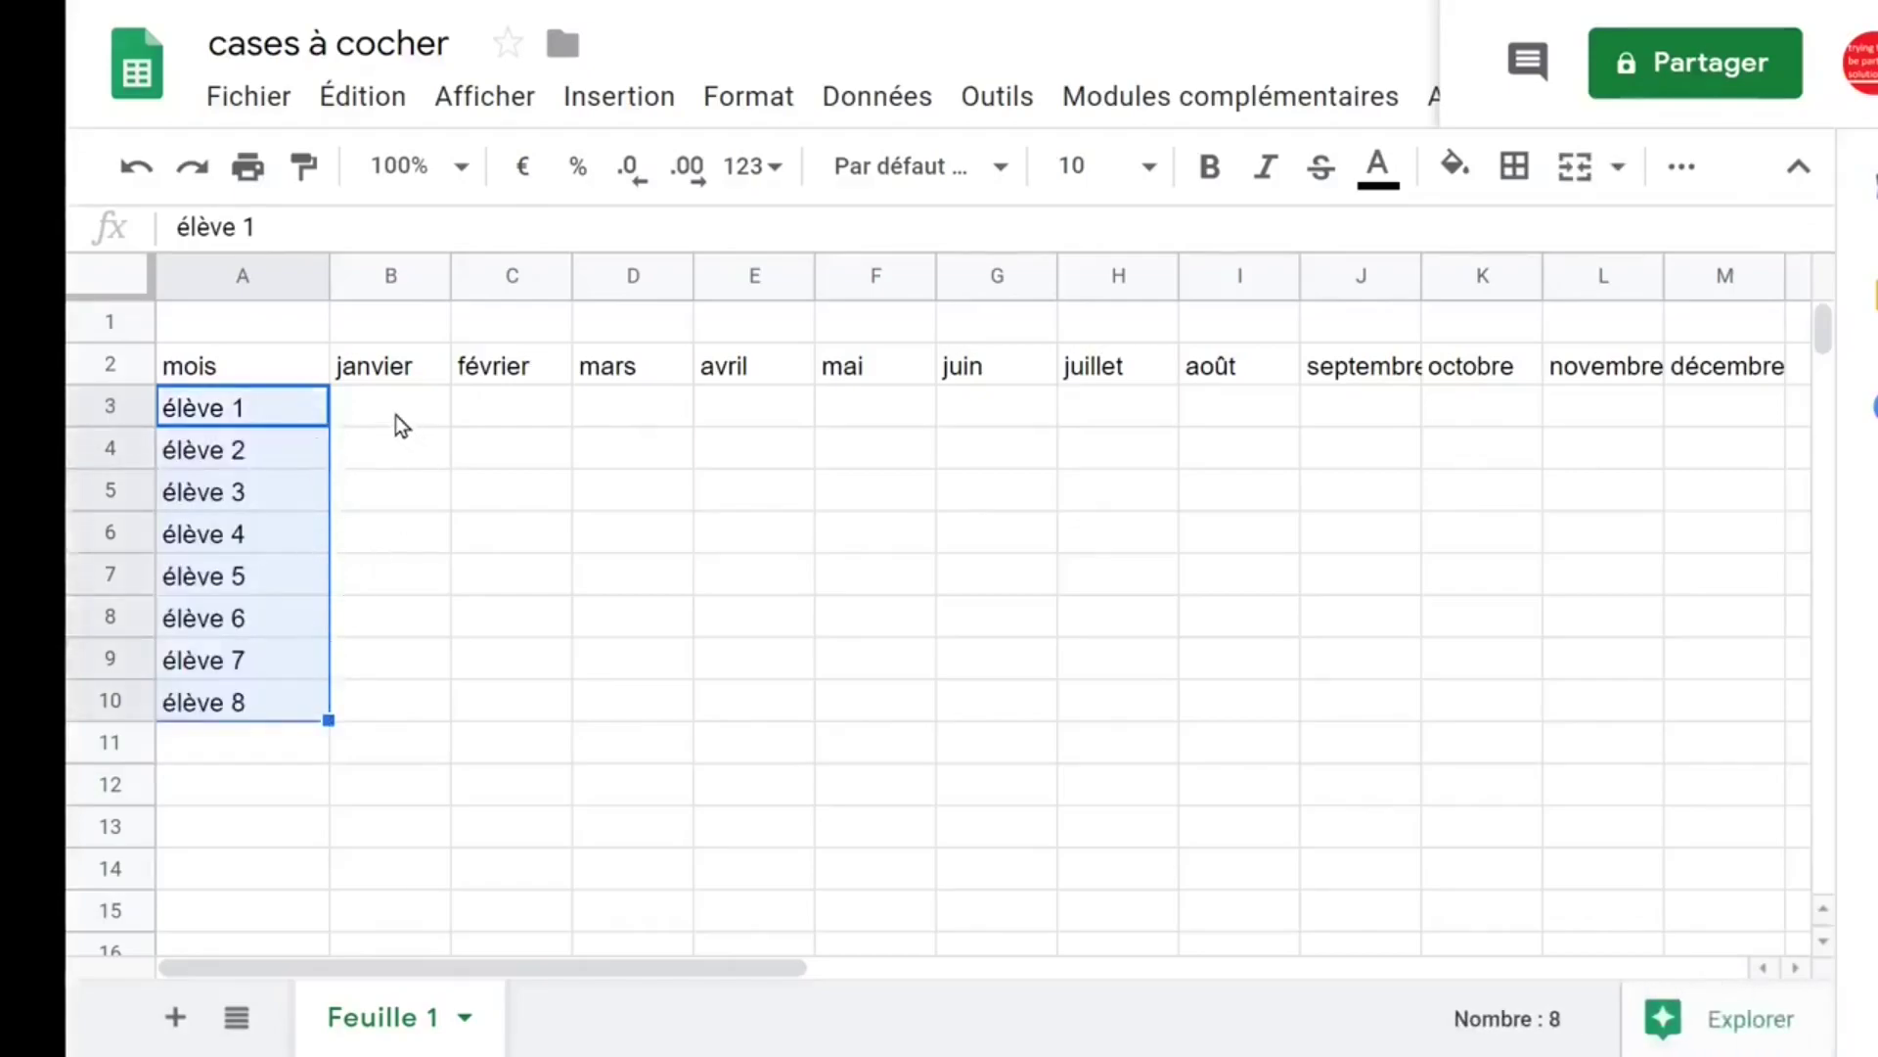
Step: Apply all borders to the range B3:M10
{"action": "left_click_drag", "start_coordinate": [398, 424], "coordinate": [1717, 700]}
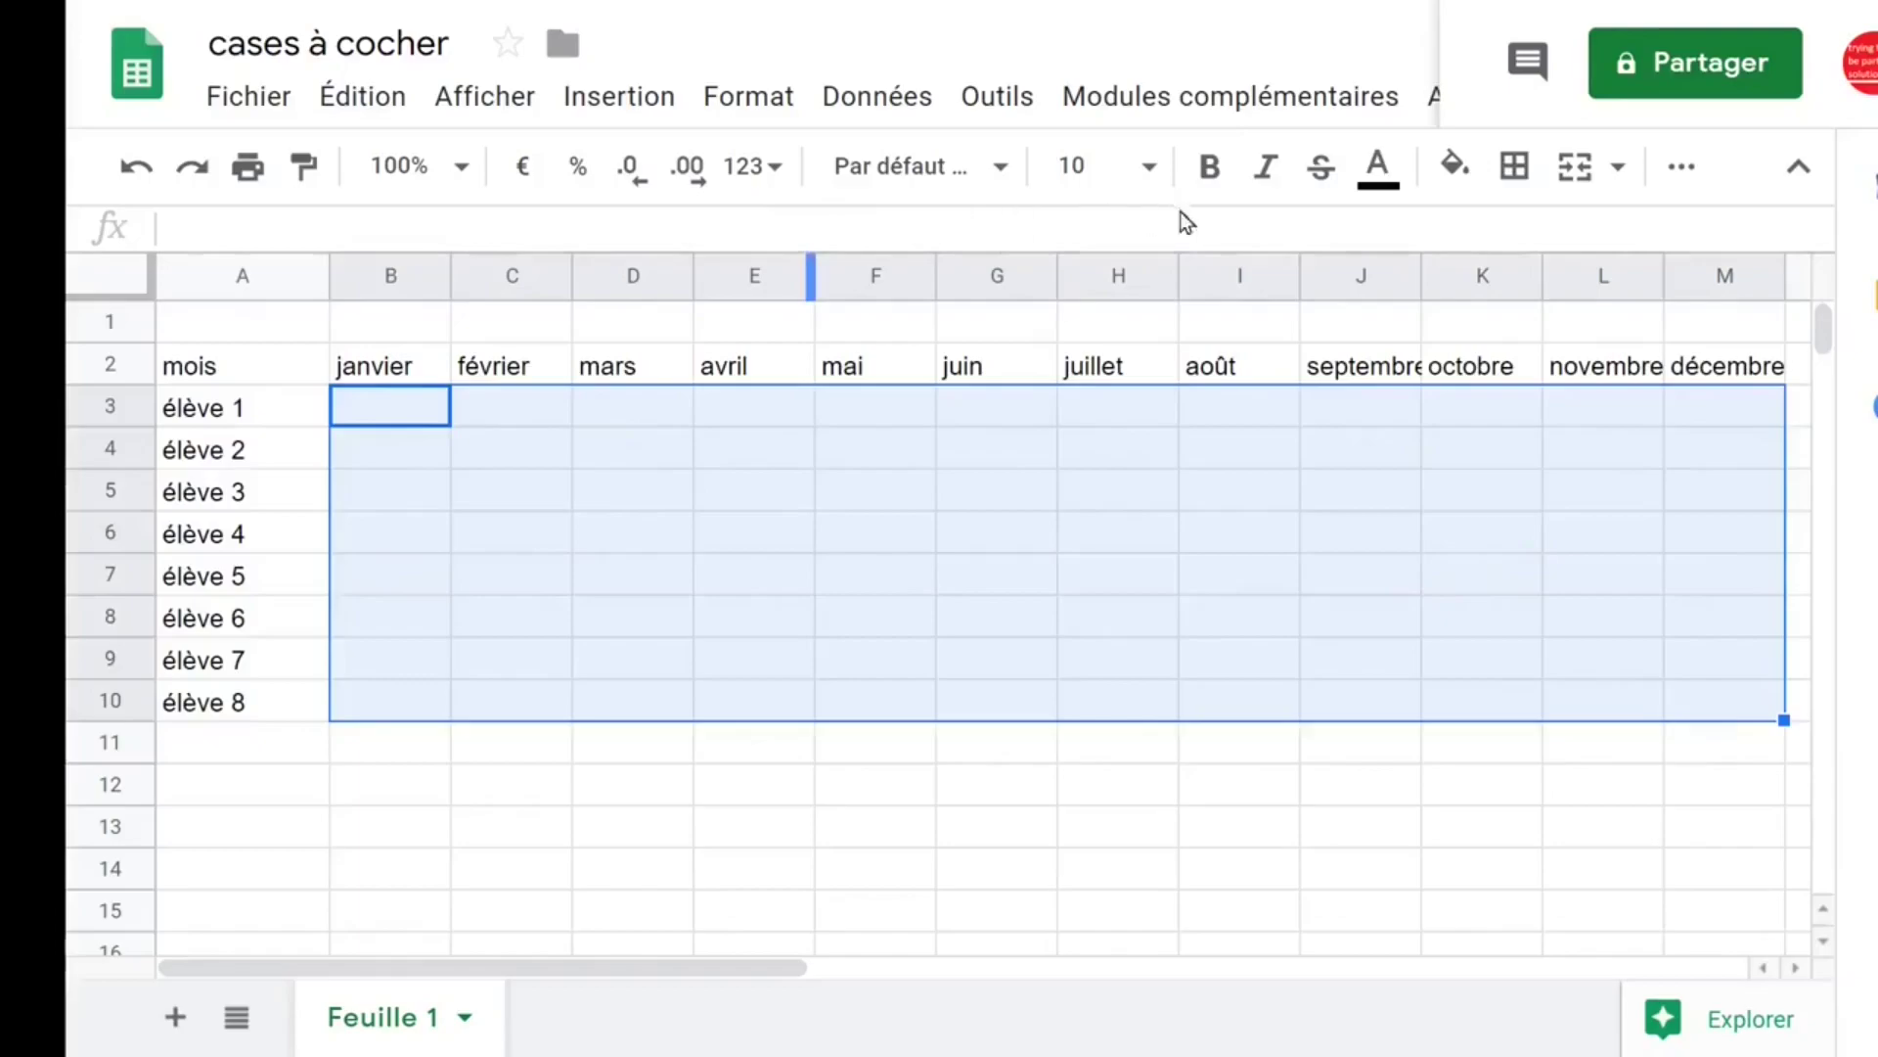
{"action": "left_click", "coordinate": [1514, 168]}
{"action": "left_click", "coordinate": [1532, 244]}
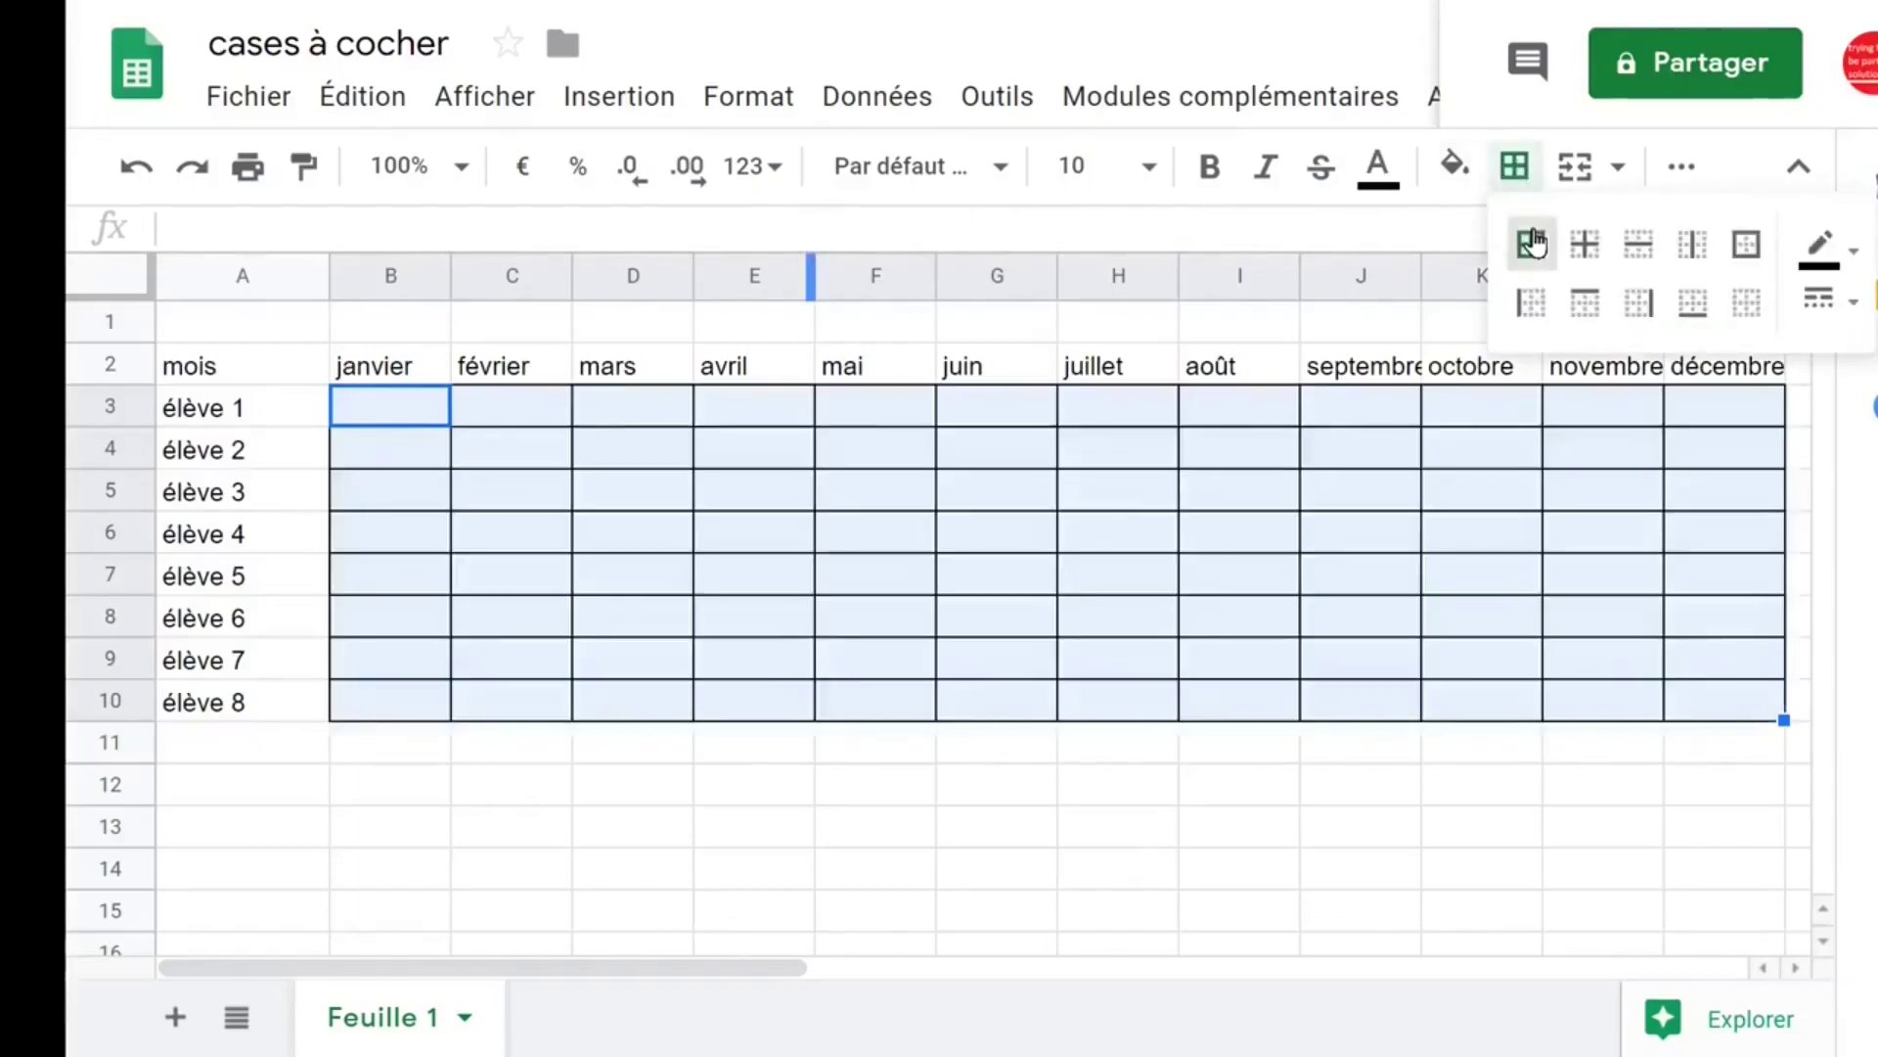
{"action": "left_click", "coordinate": [399, 460]}
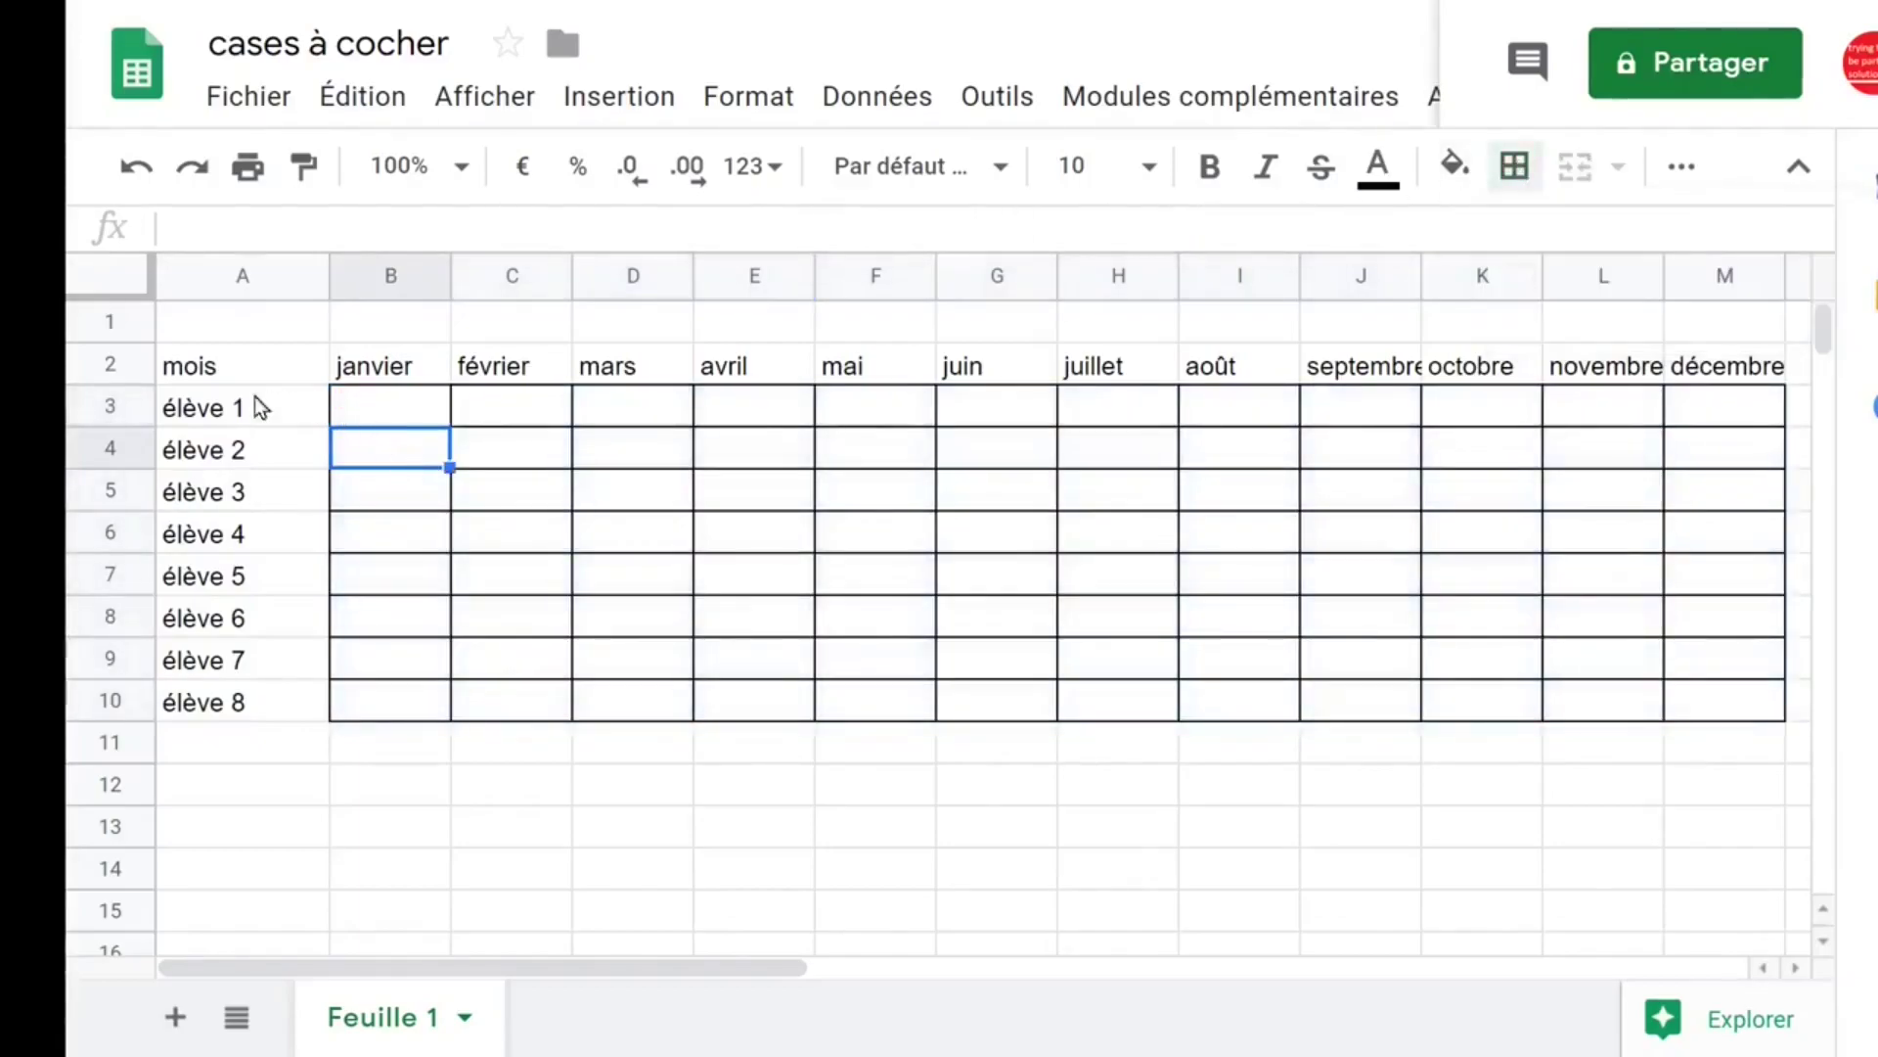
Step: Widen the septembre column to fit its heading and narrow the mai and juin columns to fit theirs
{"action": "left_click", "coordinate": [1350, 397]}
{"action": "left_click_drag", "start_coordinate": [1418, 275], "coordinate": [1434, 275]}
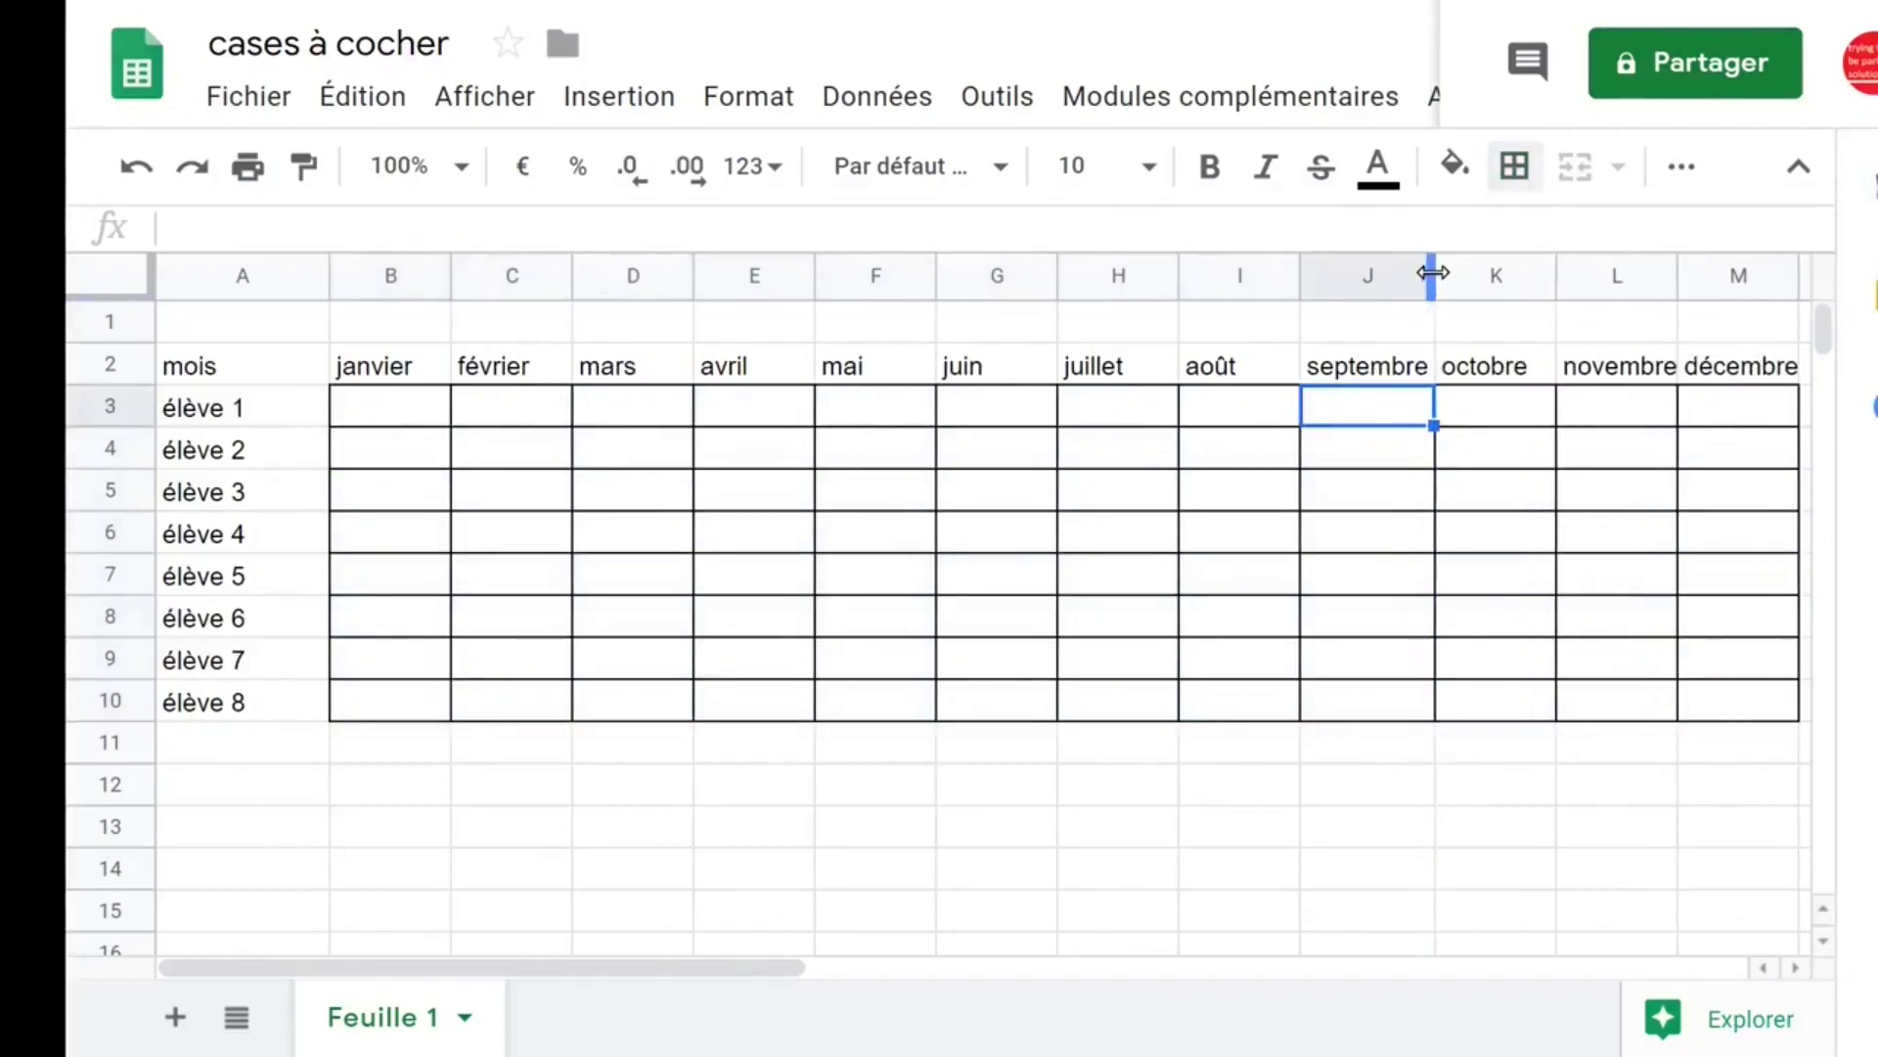
{"action": "left_click", "coordinate": [998, 277]}
{"action": "left_click_drag", "start_coordinate": [1053, 280], "coordinate": [872, 275]}
{"action": "left_click", "coordinate": [876, 277]}
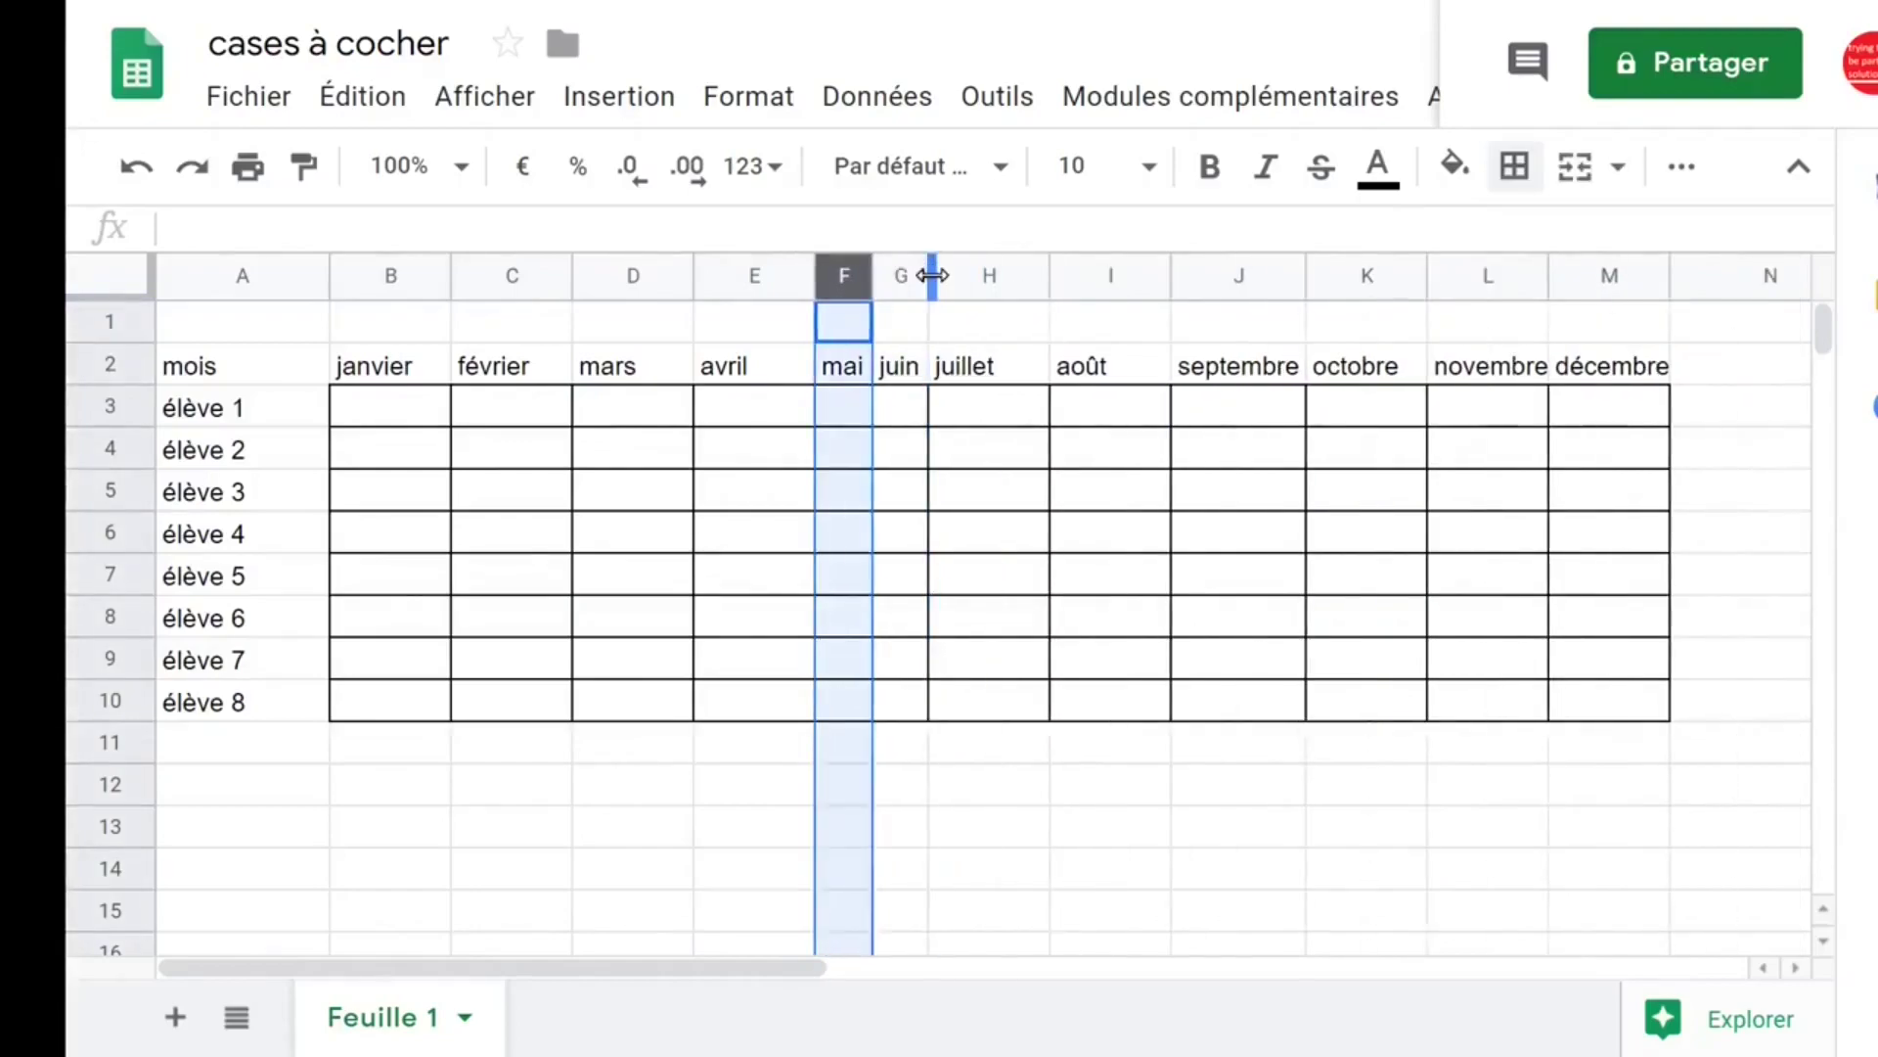
{"action": "left_click", "coordinate": [859, 449]}
{"action": "left_click", "coordinate": [1461, 456]}
{"action": "left_click", "coordinate": [1438, 531]}
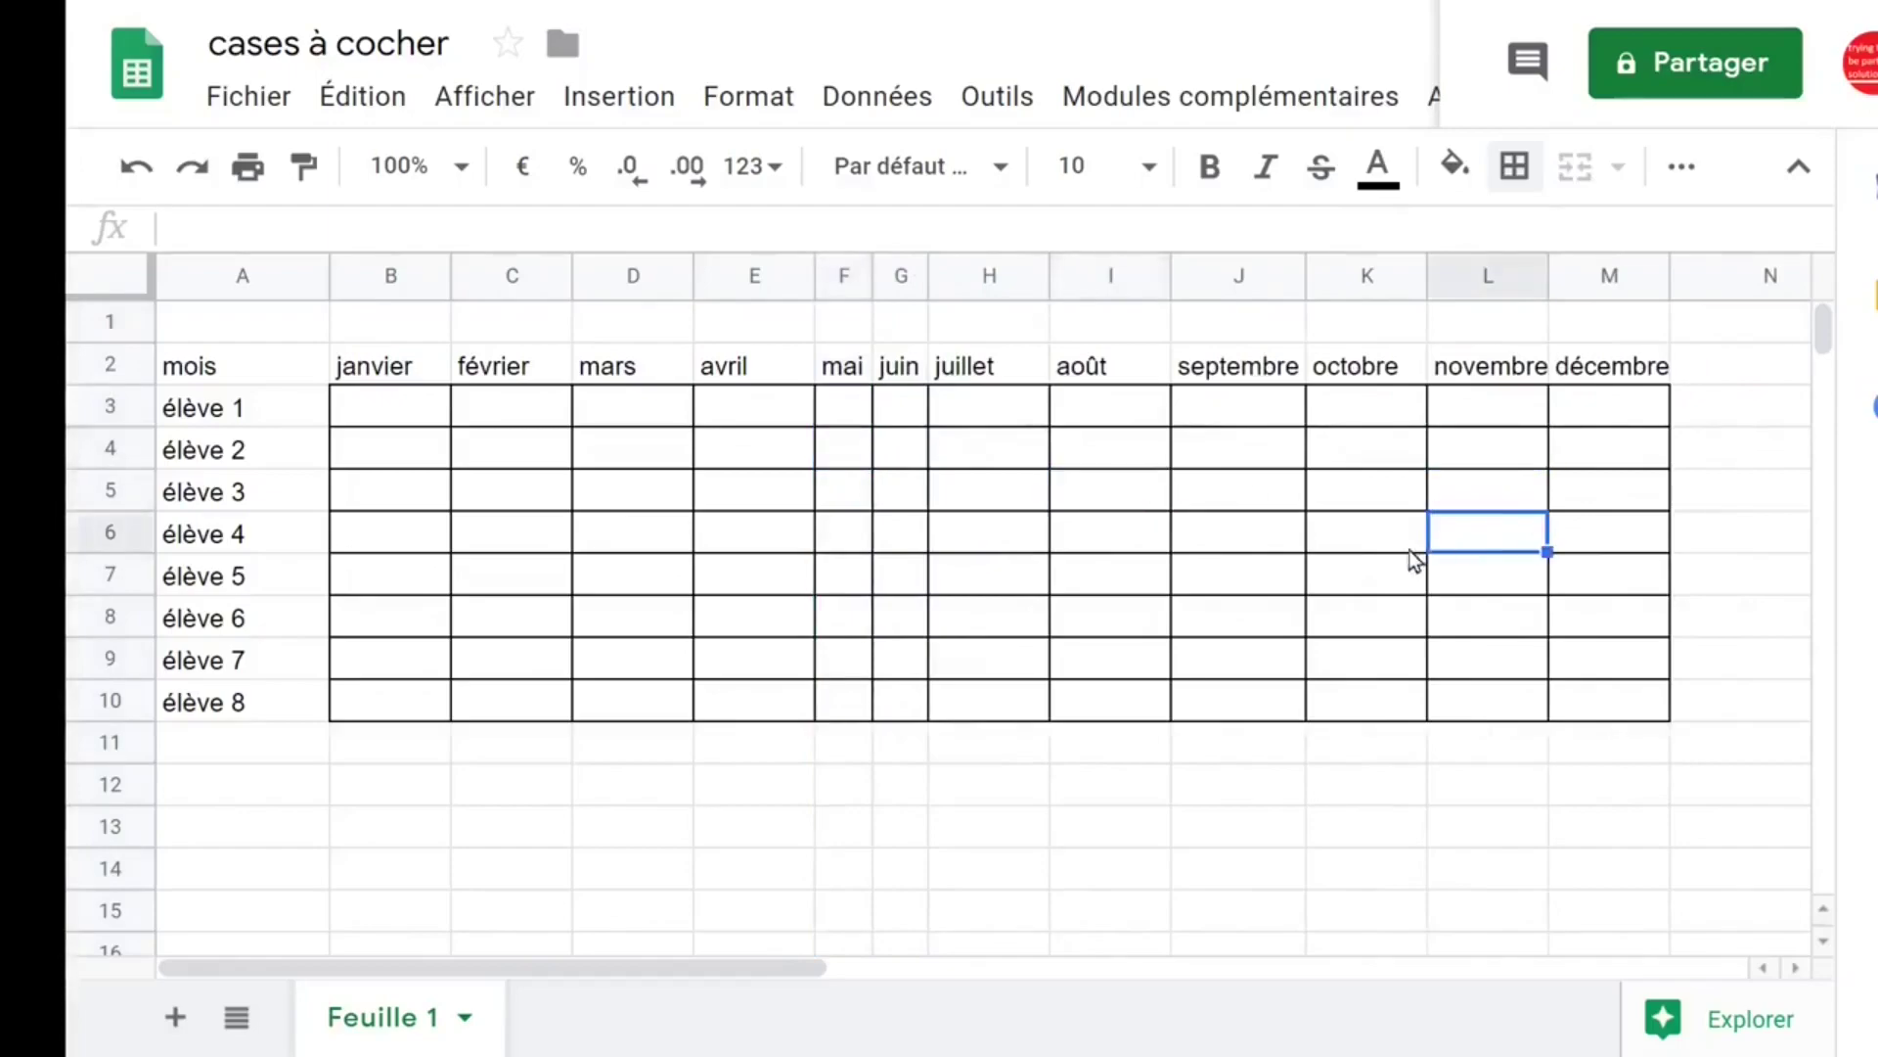
{"action": "left_click", "coordinate": [1409, 546]}
Step: Insert checkboxes in every cell of the range B3:M10
{"action": "left_click_drag", "start_coordinate": [382, 405], "coordinate": [1634, 706]}
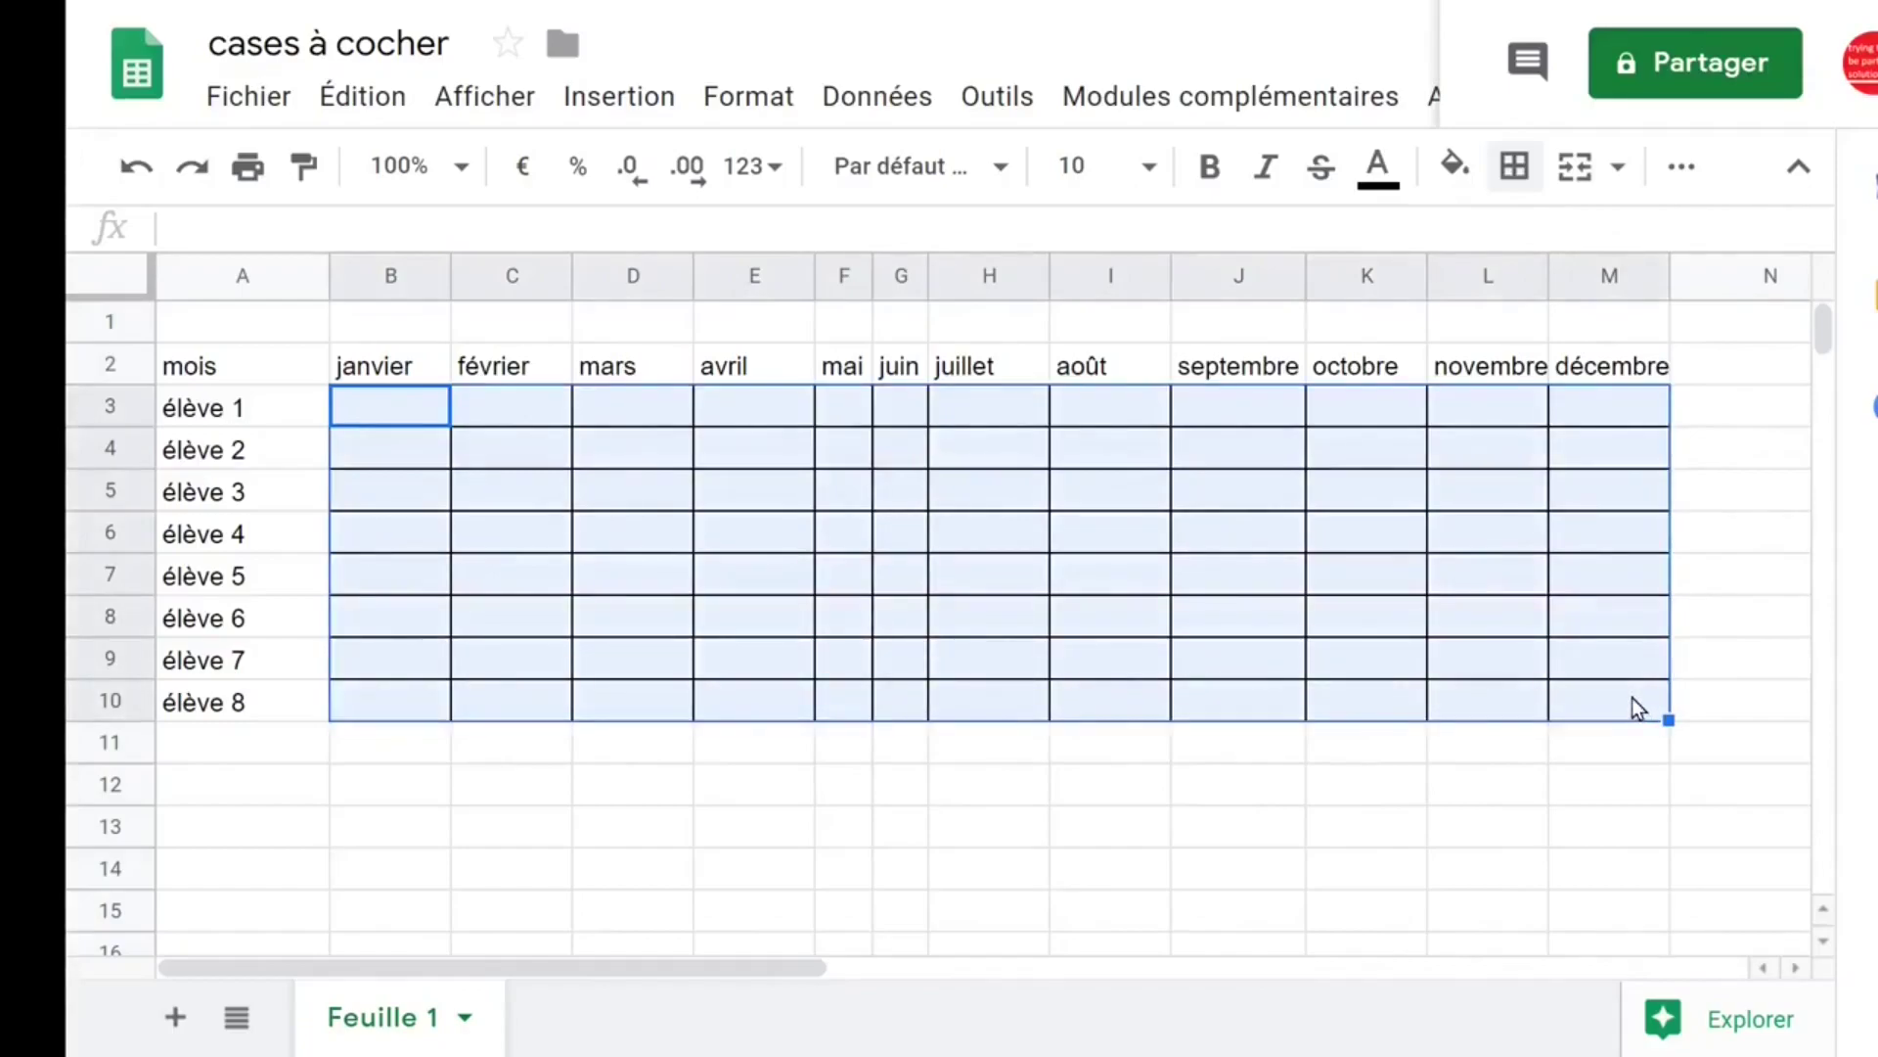
{"action": "left_click", "coordinate": [631, 102]}
{"action": "left_click_drag", "start_coordinate": [1078, 185], "coordinate": [1076, 420]}
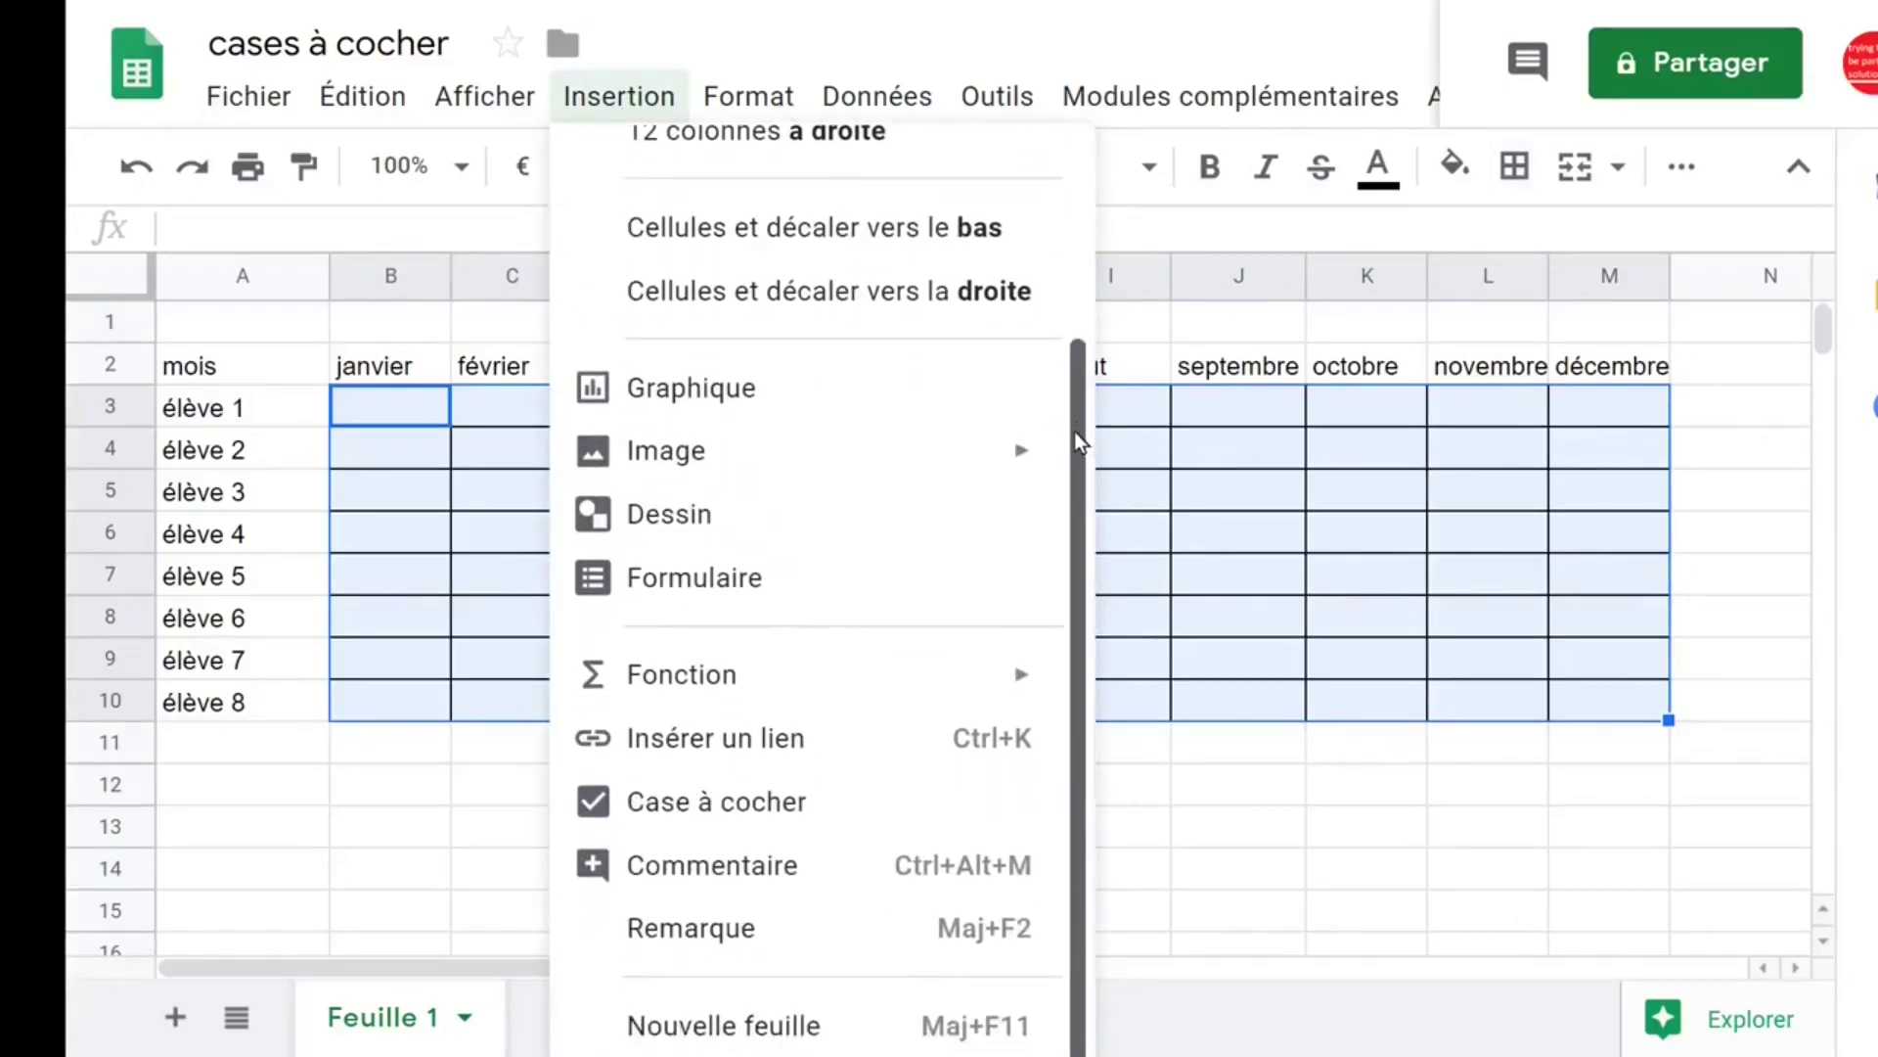
{"action": "left_click", "coordinate": [919, 825]}
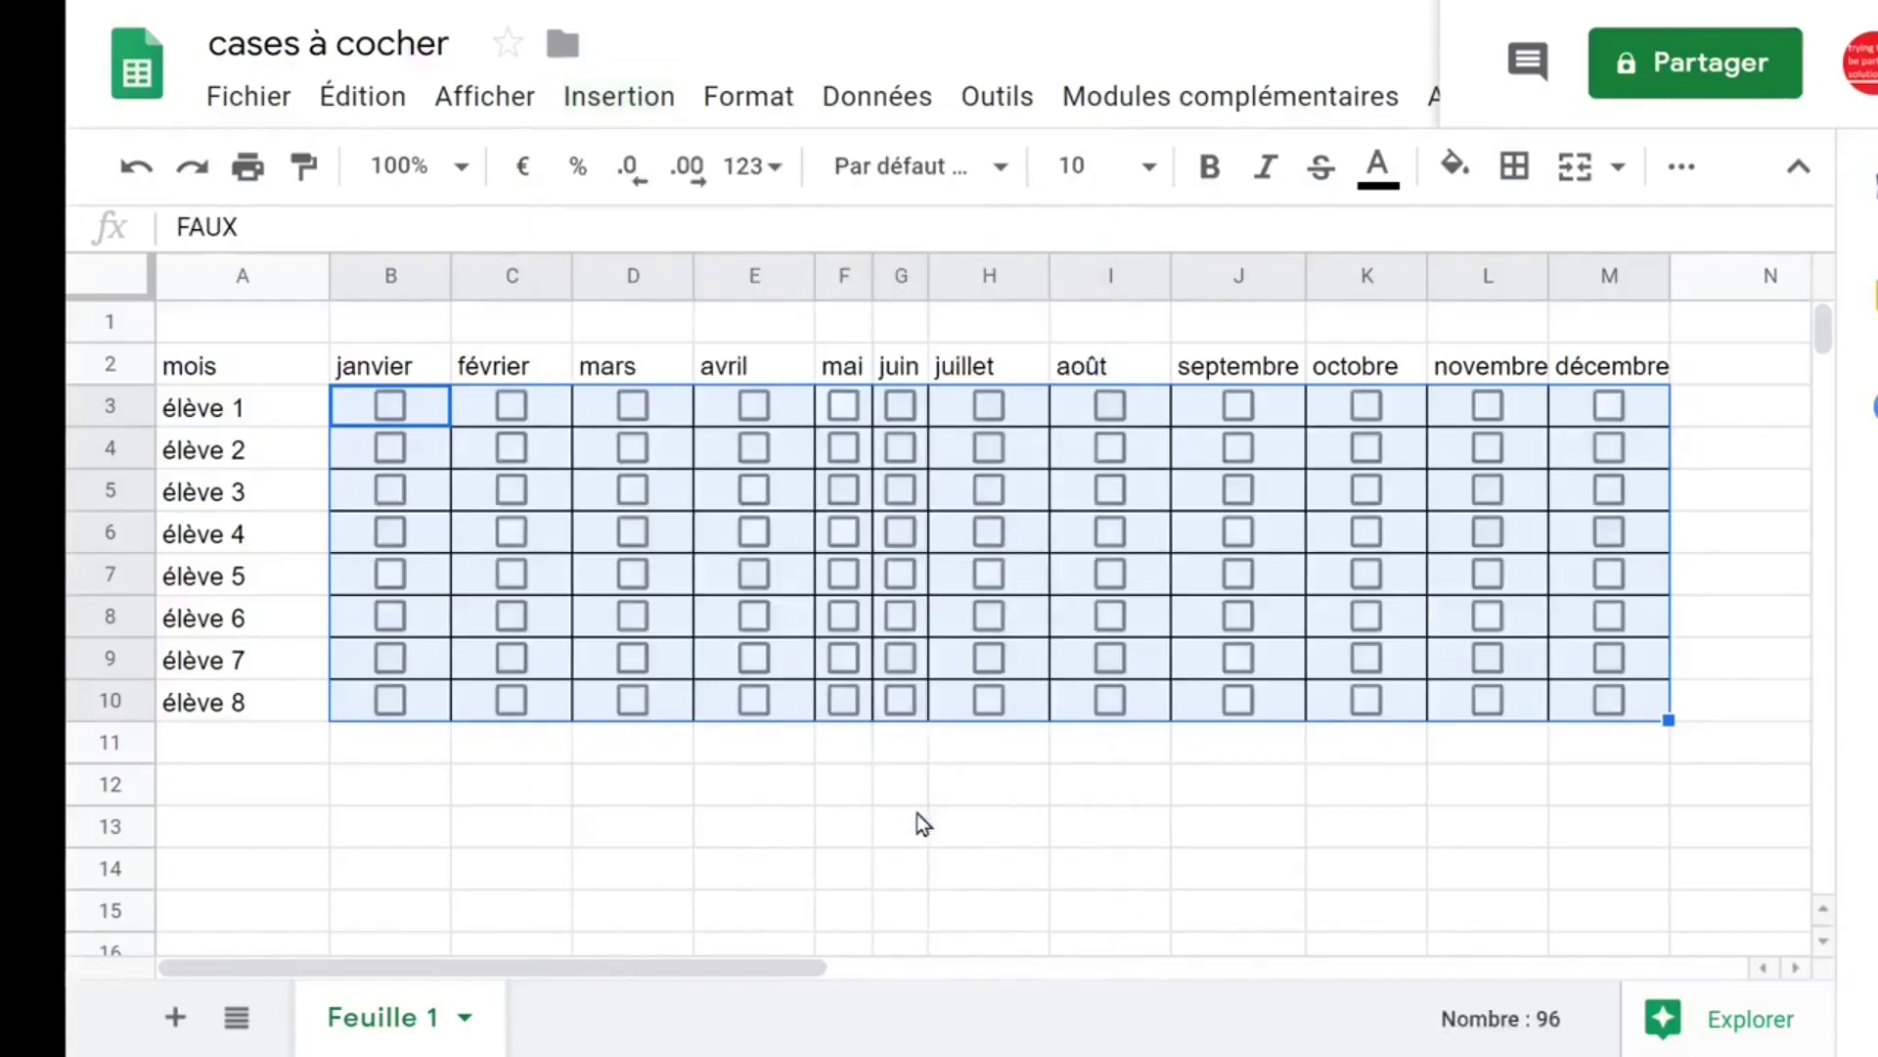
Step: Narrow the mars, février, janvier and août columns to fit their headings
{"action": "left_click", "coordinate": [918, 813]}
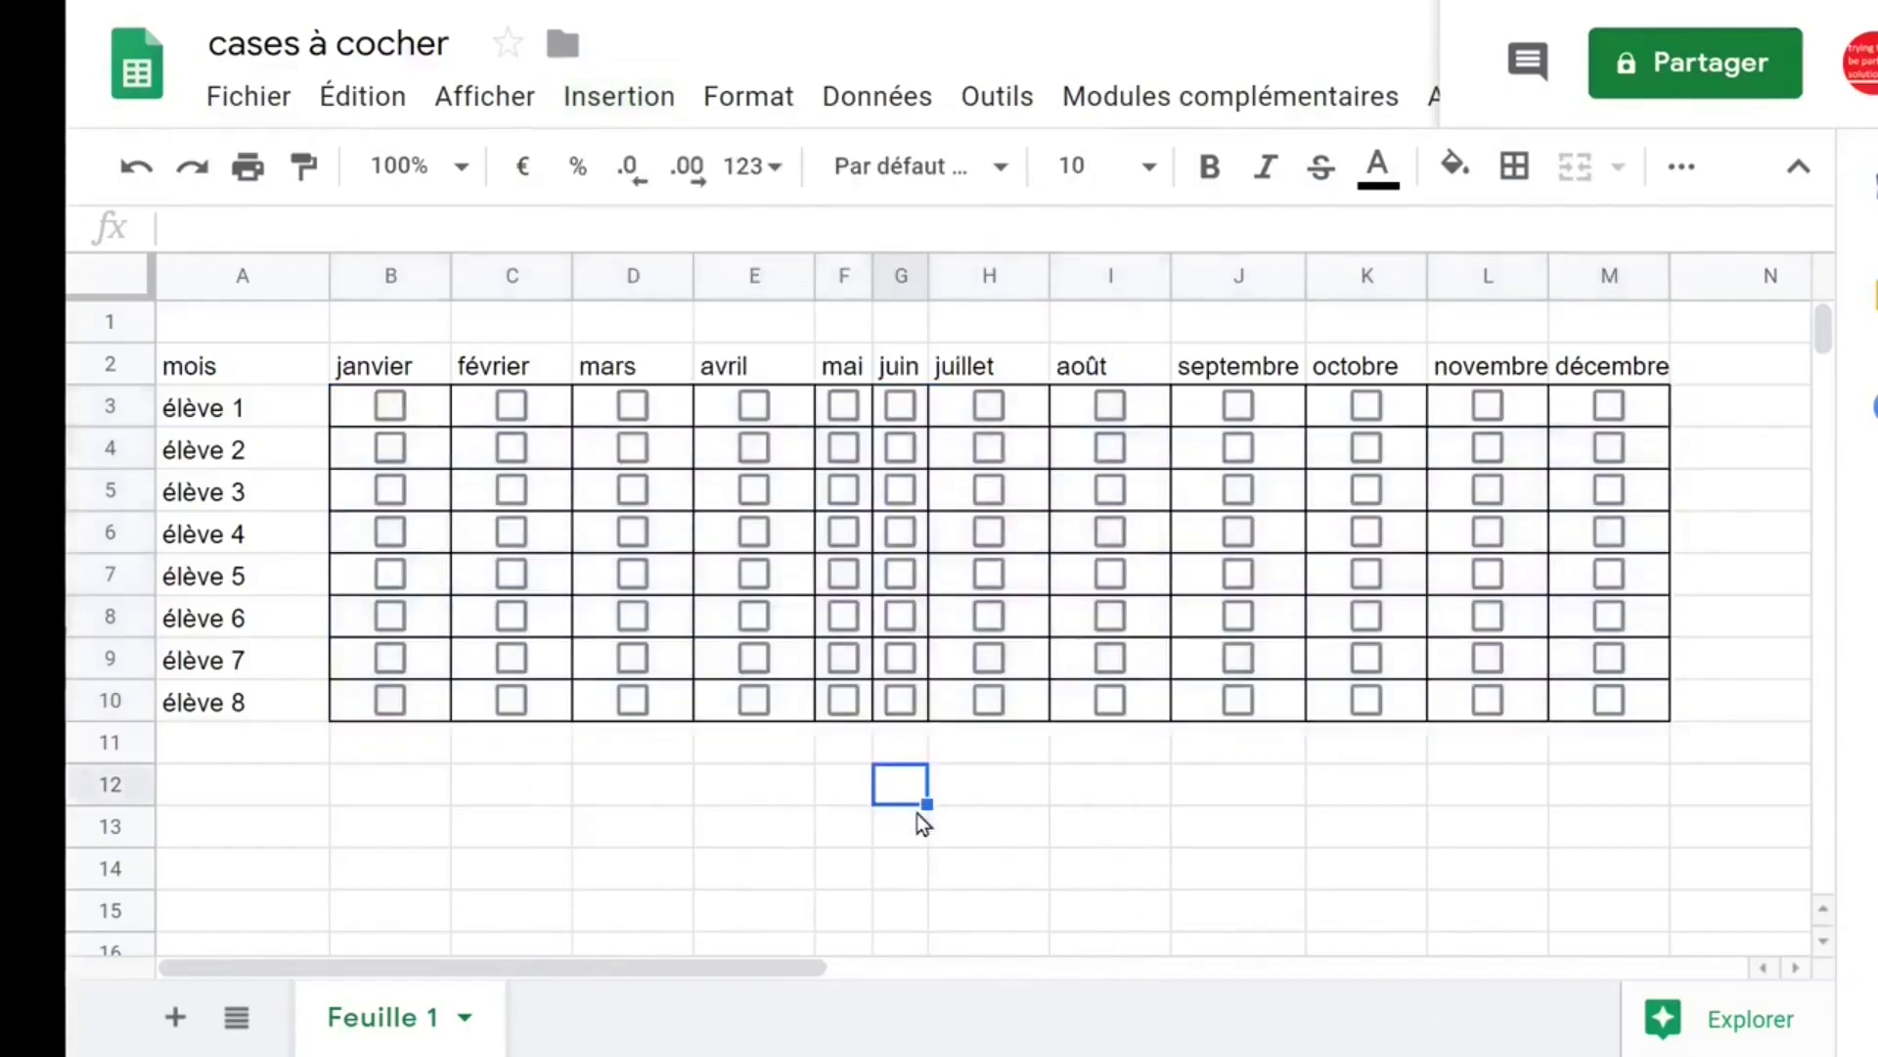
{"action": "left_click", "coordinate": [651, 277]}
{"action": "left_click_drag", "start_coordinate": [691, 273], "coordinate": [645, 275]}
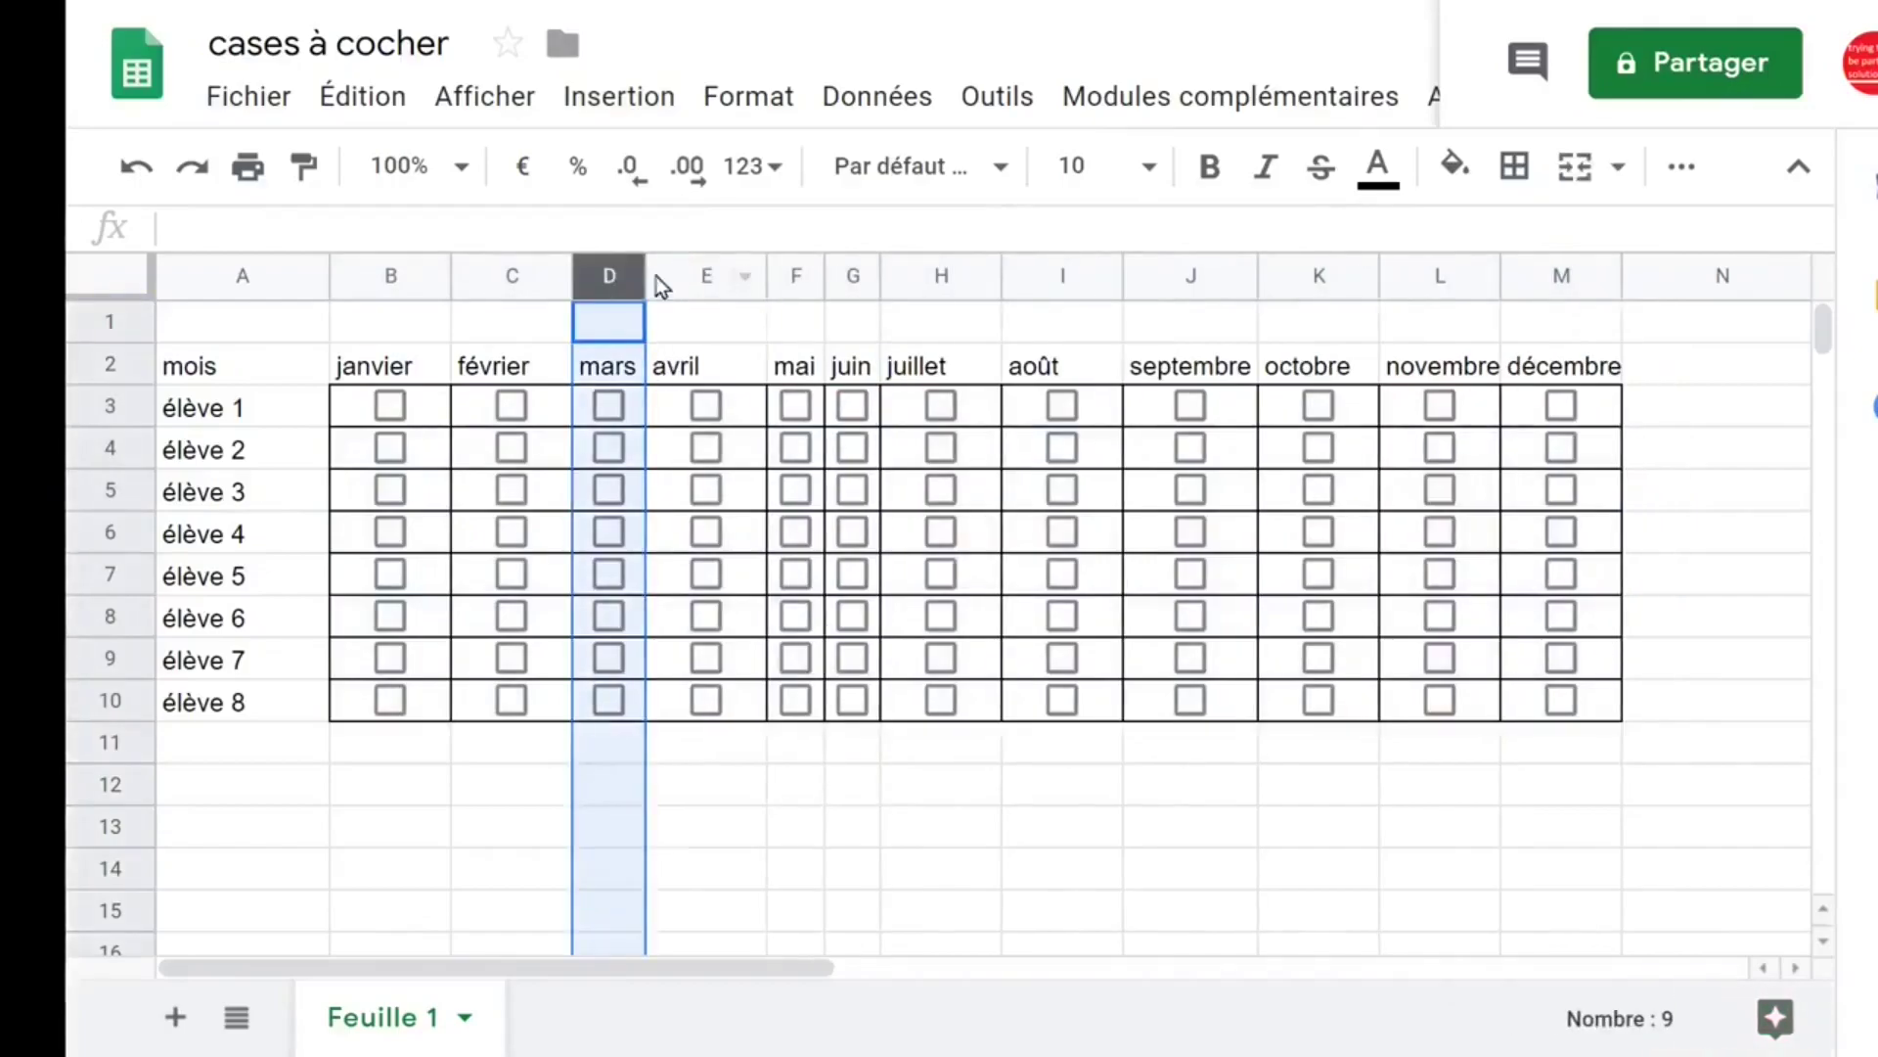
{"action": "left_click", "coordinate": [528, 282]}
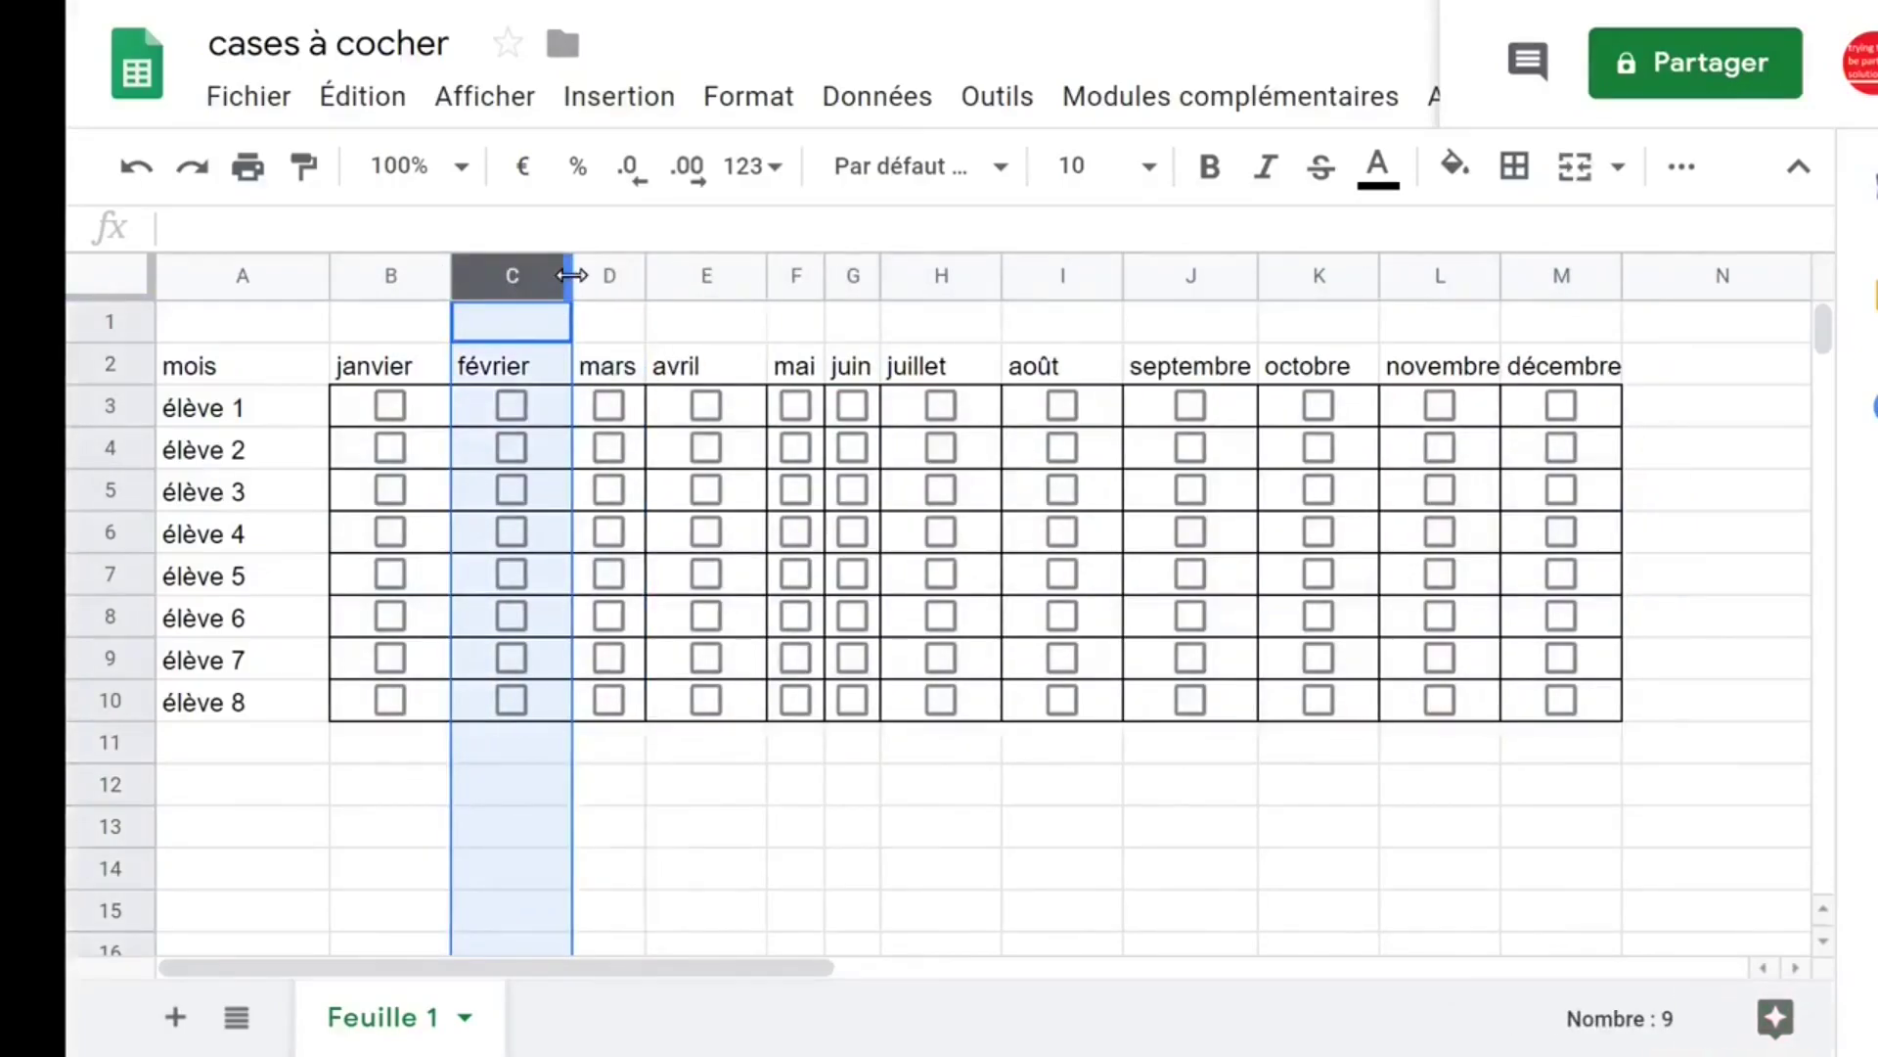
{"action": "double_click", "coordinate": [571, 275]}
{"action": "right_click", "coordinate": [435, 277]}
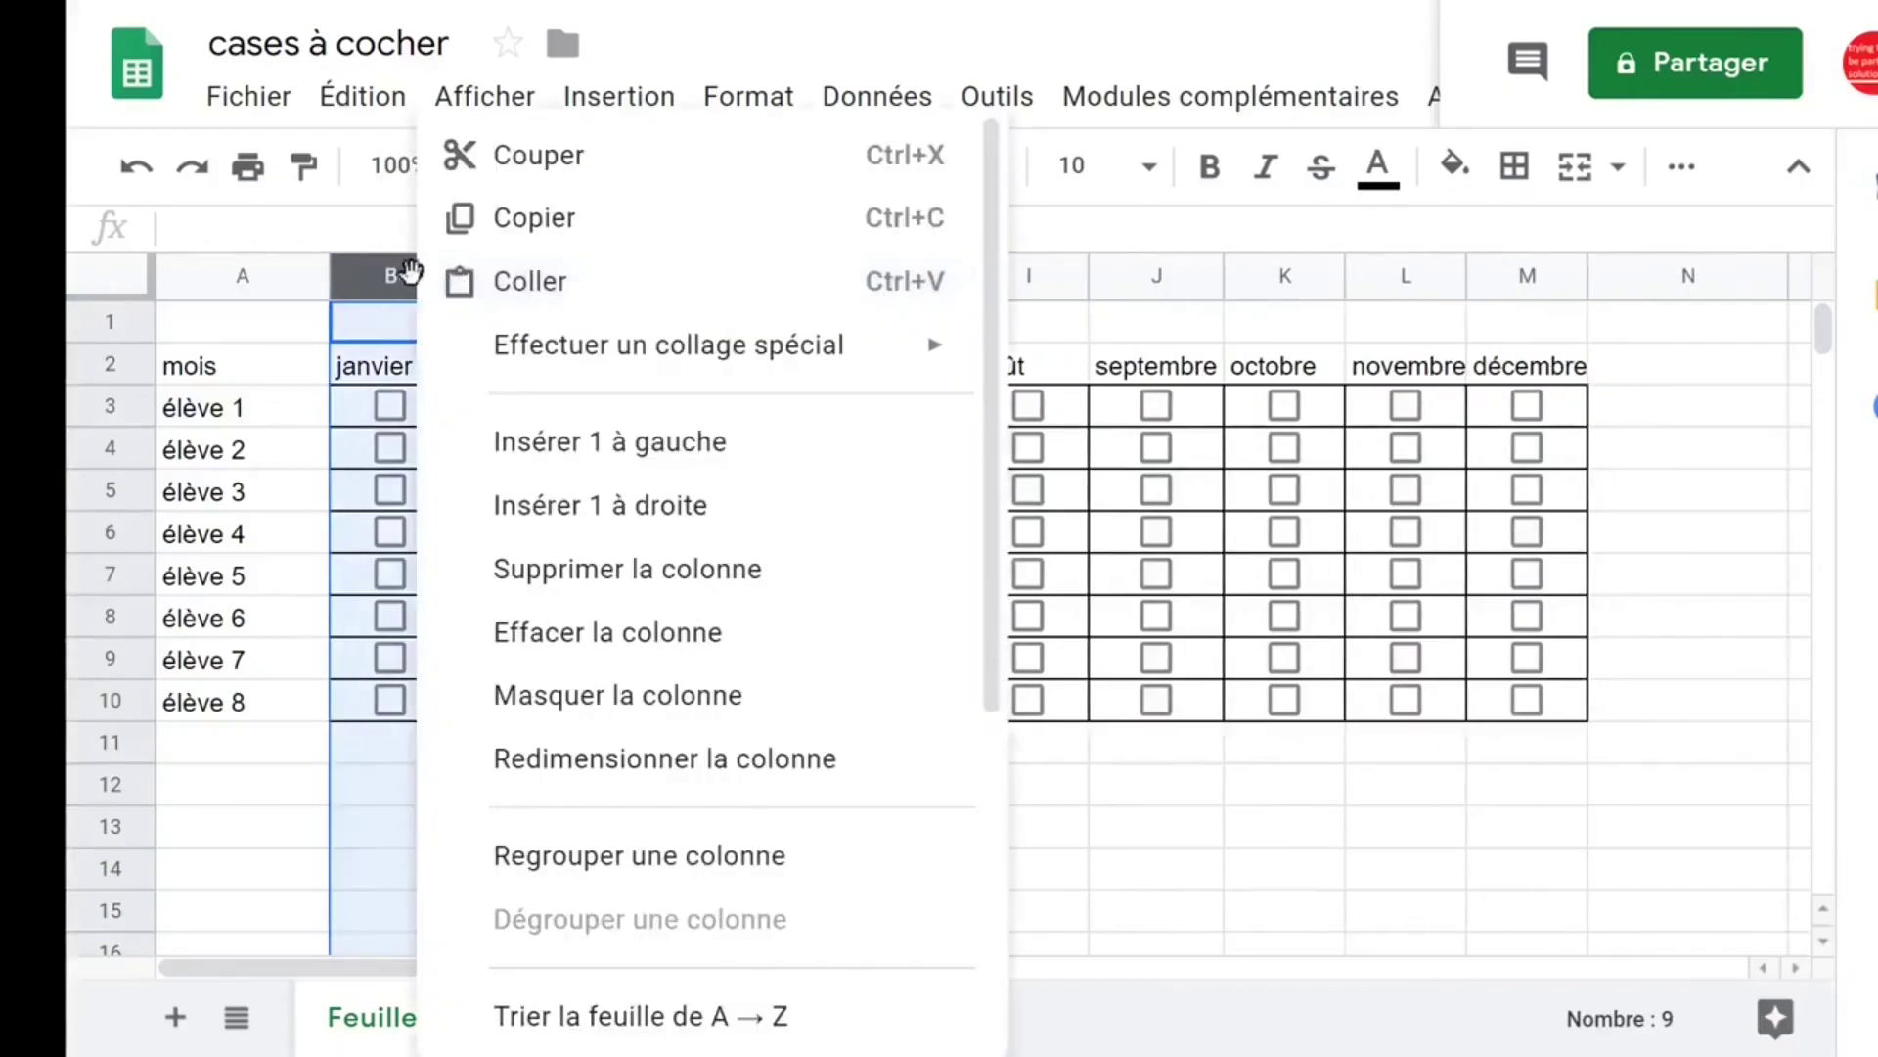
{"action": "left_click", "coordinate": [397, 277]}
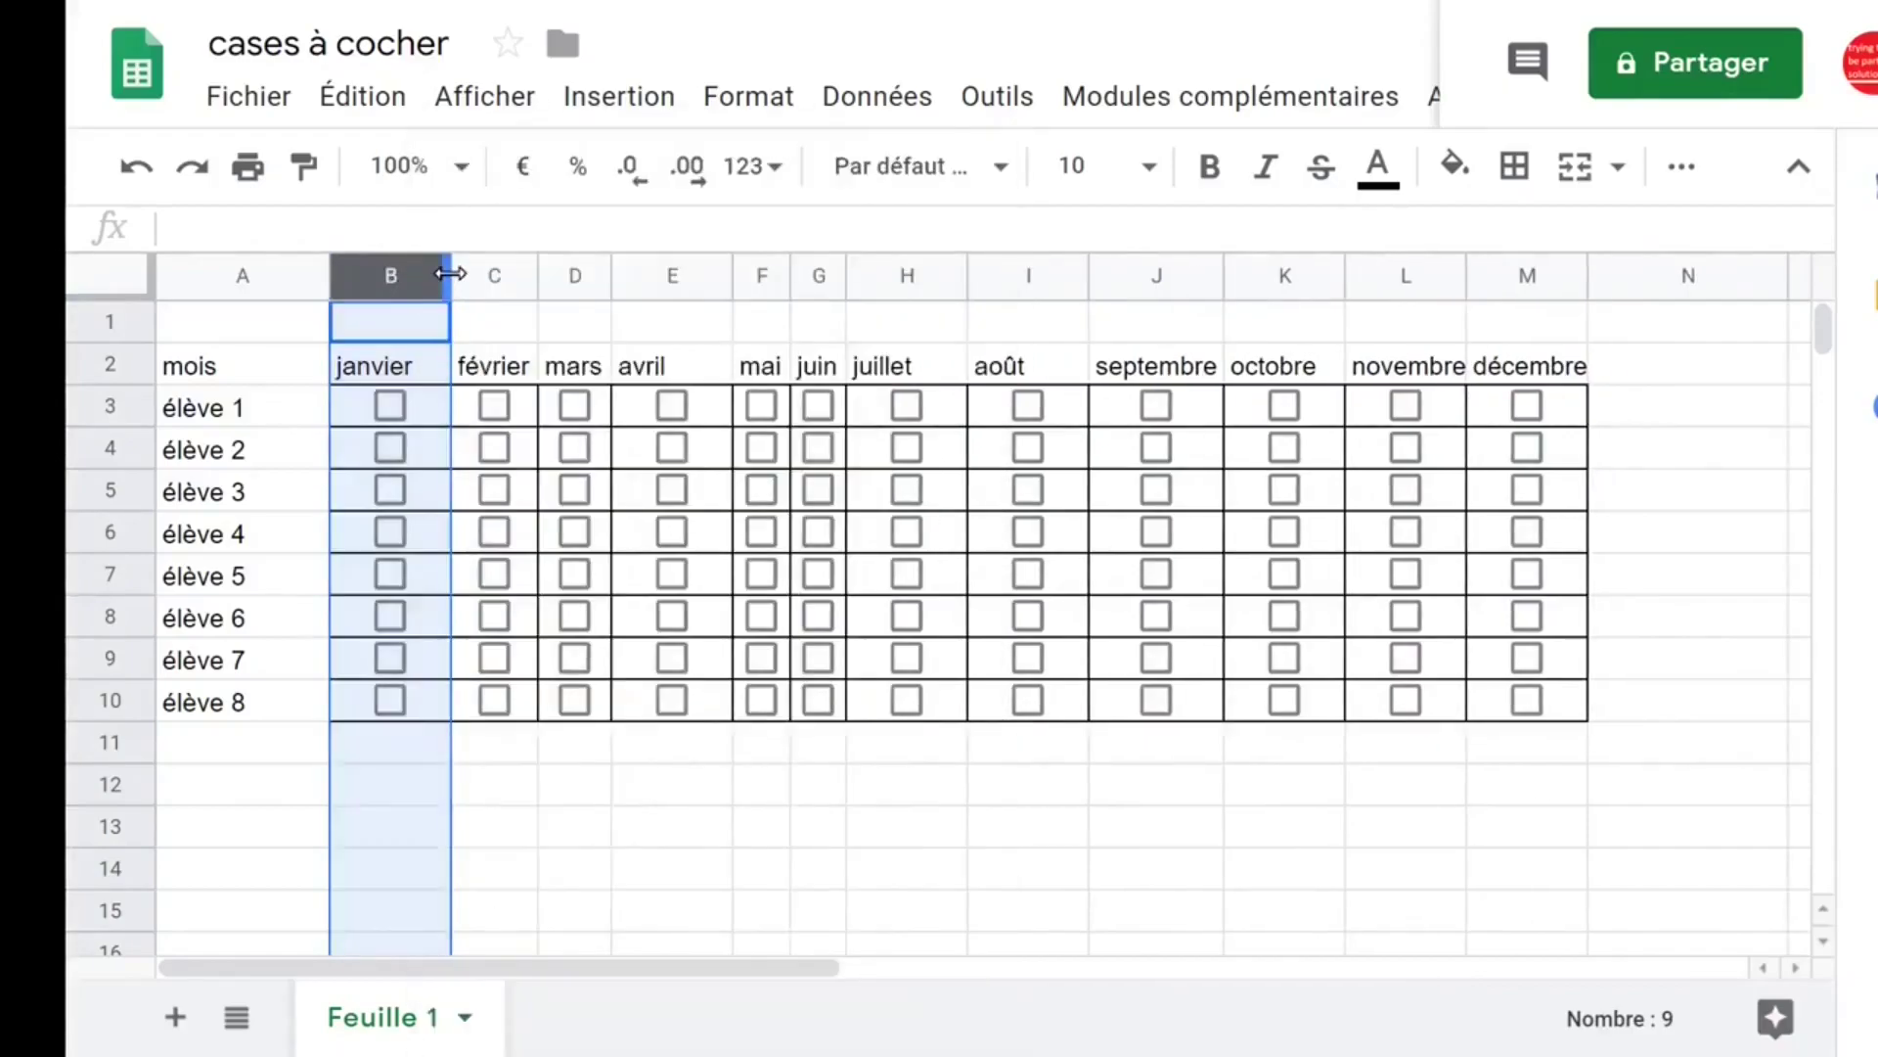
{"action": "double_click", "coordinate": [450, 273]}
{"action": "left_click", "coordinate": [1029, 289]}
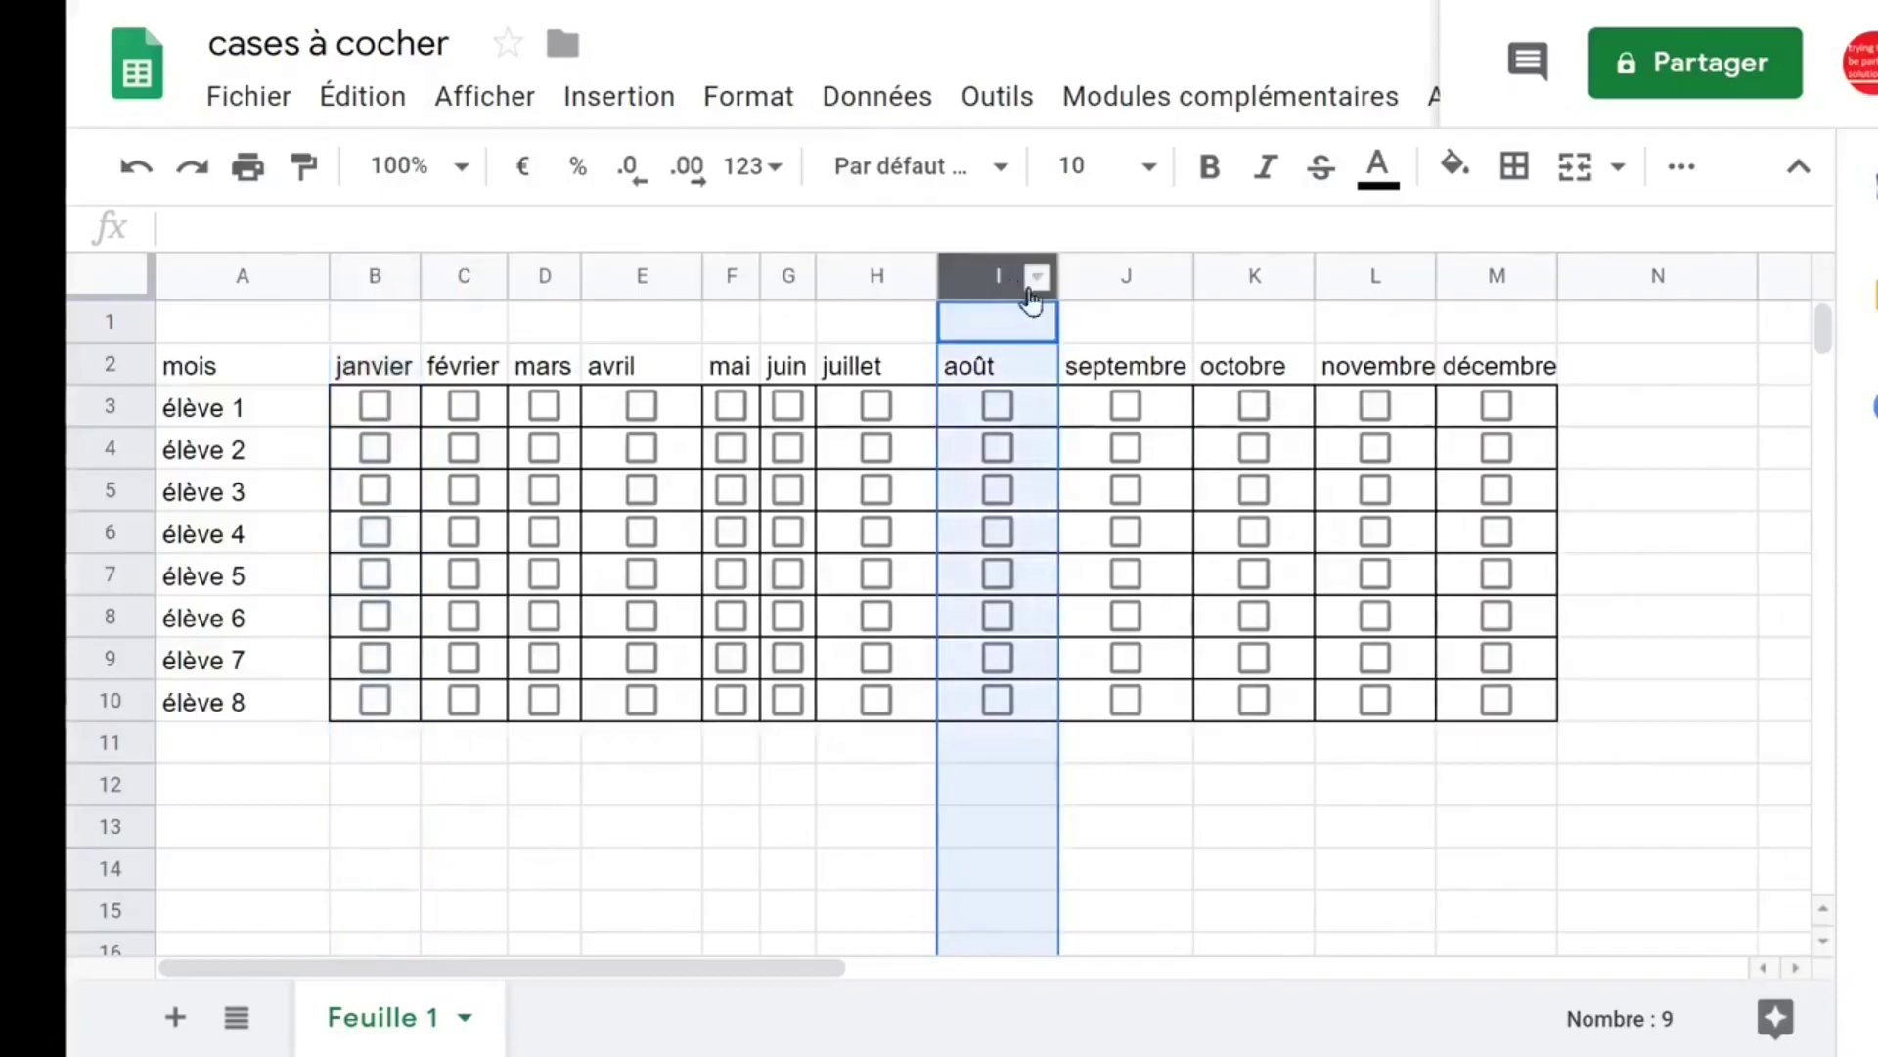
{"action": "double_click", "coordinate": [1056, 281]}
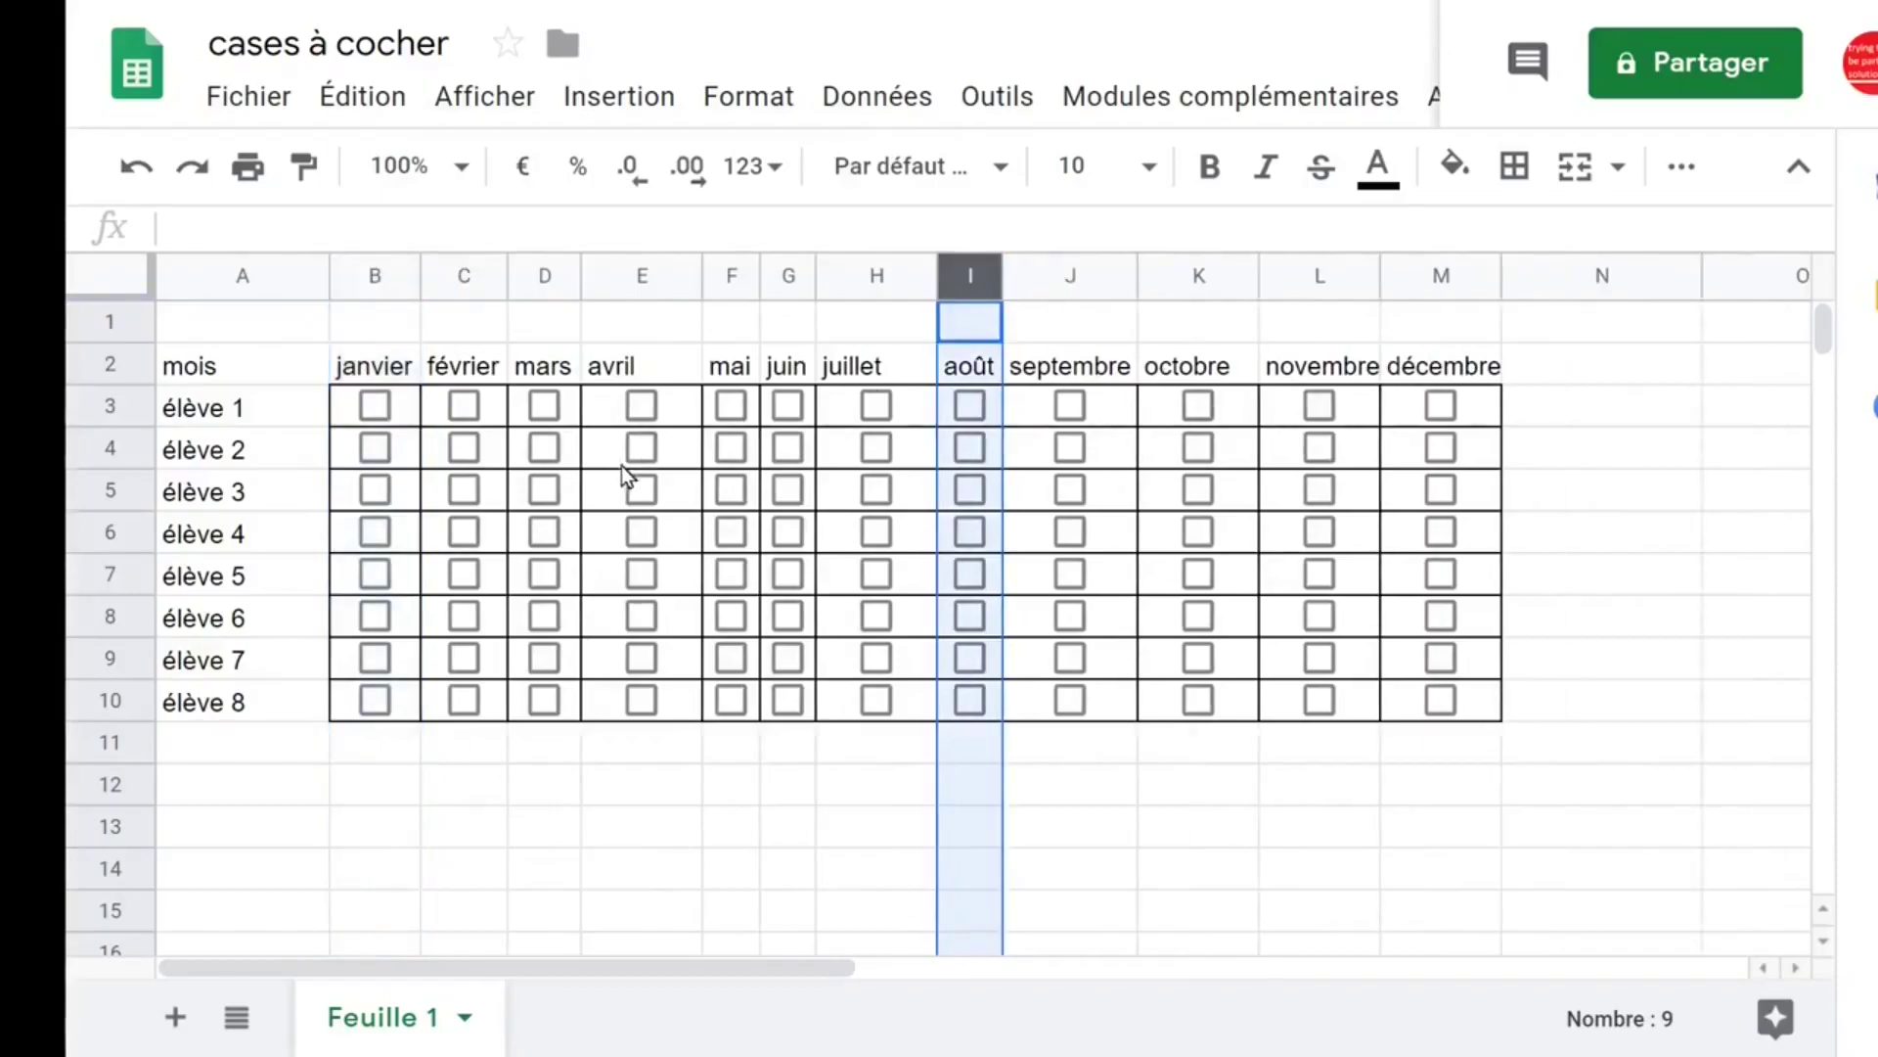
Step: Tick janvier, février, avril, juillet, septembre, octobre and novembre for élève 1
{"action": "left_click", "coordinate": [376, 406]}
{"action": "left_click", "coordinate": [463, 406]}
{"action": "left_click", "coordinate": [642, 406]}
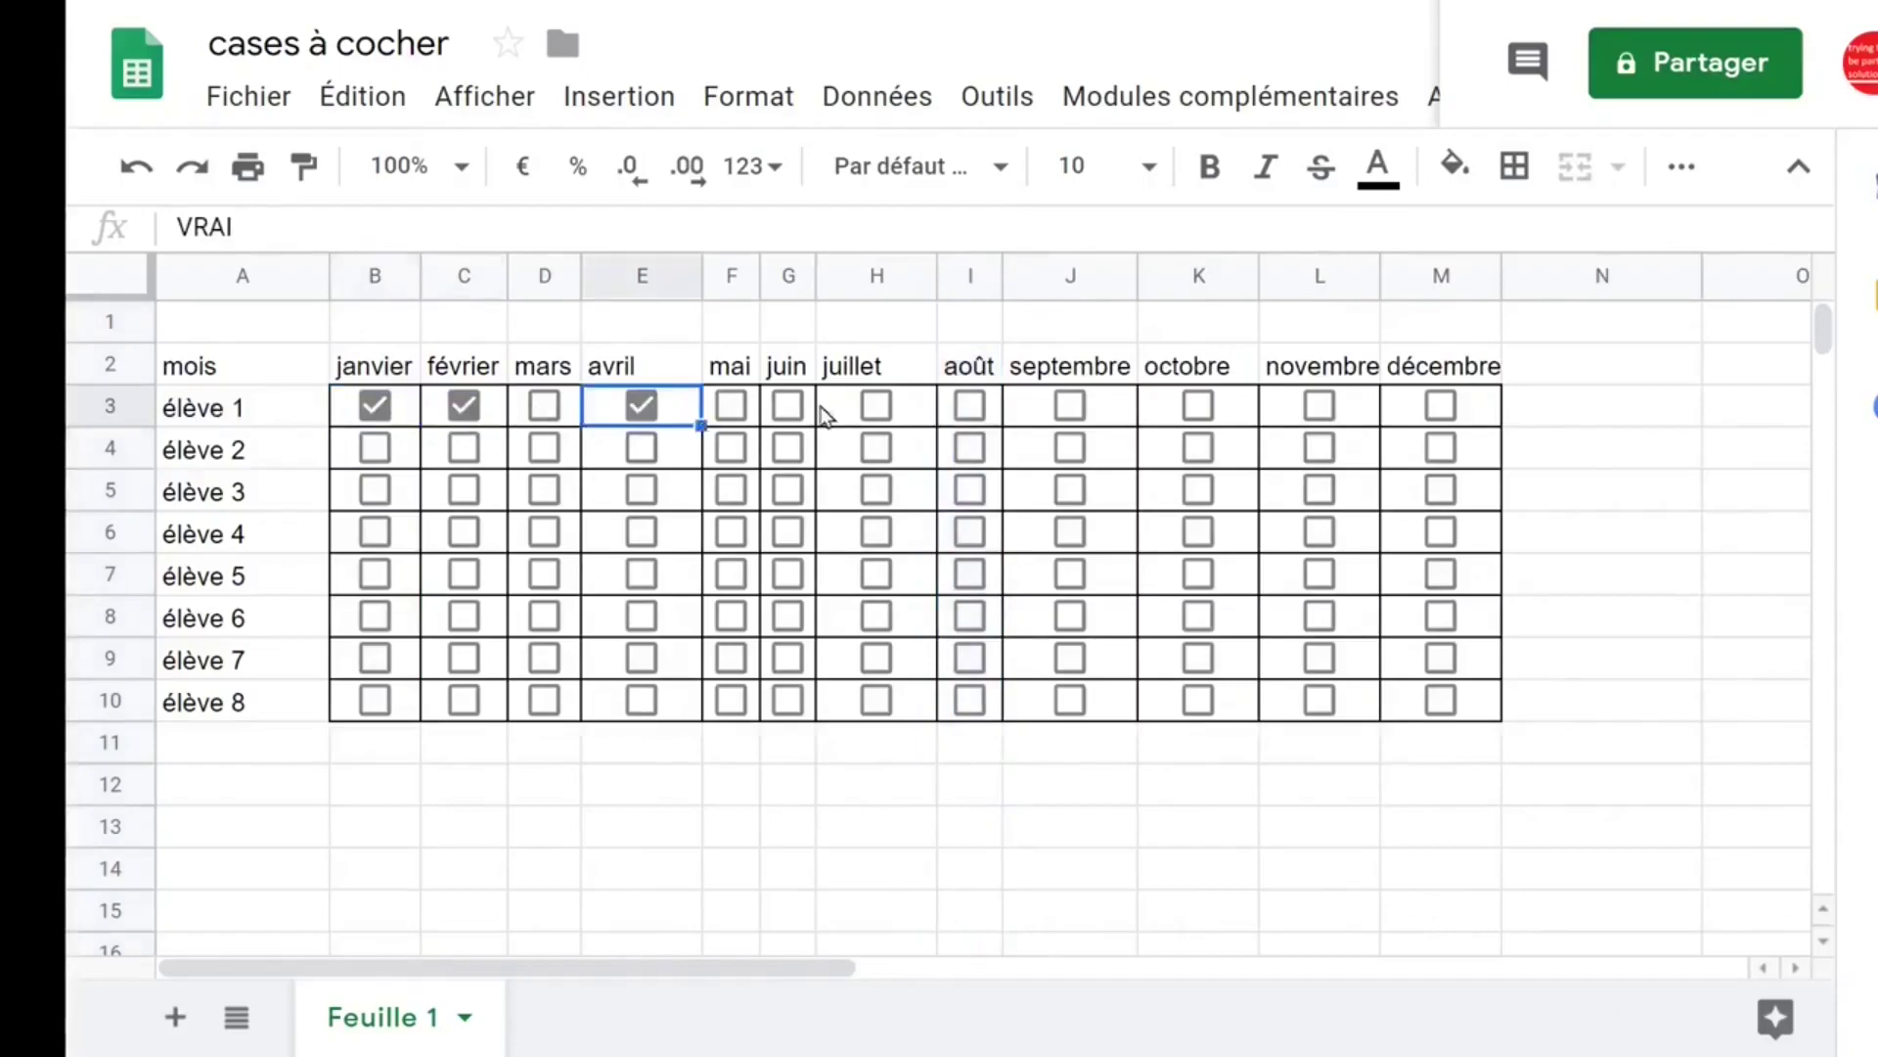
{"action": "left_click", "coordinate": [877, 406]}
{"action": "left_click", "coordinate": [1071, 406]}
{"action": "left_click", "coordinate": [1199, 406]}
{"action": "left_click", "coordinate": [1320, 406]}
Step: Tick janvier, février, mars, avril, juin, juillet, septembre, octobre and novembre for élève 2
{"action": "left_click", "coordinate": [395, 452]}
{"action": "left_click", "coordinate": [545, 447]}
{"action": "left_click", "coordinate": [642, 447]}
{"action": "left_click", "coordinate": [788, 447]}
{"action": "left_click", "coordinate": [876, 447]}
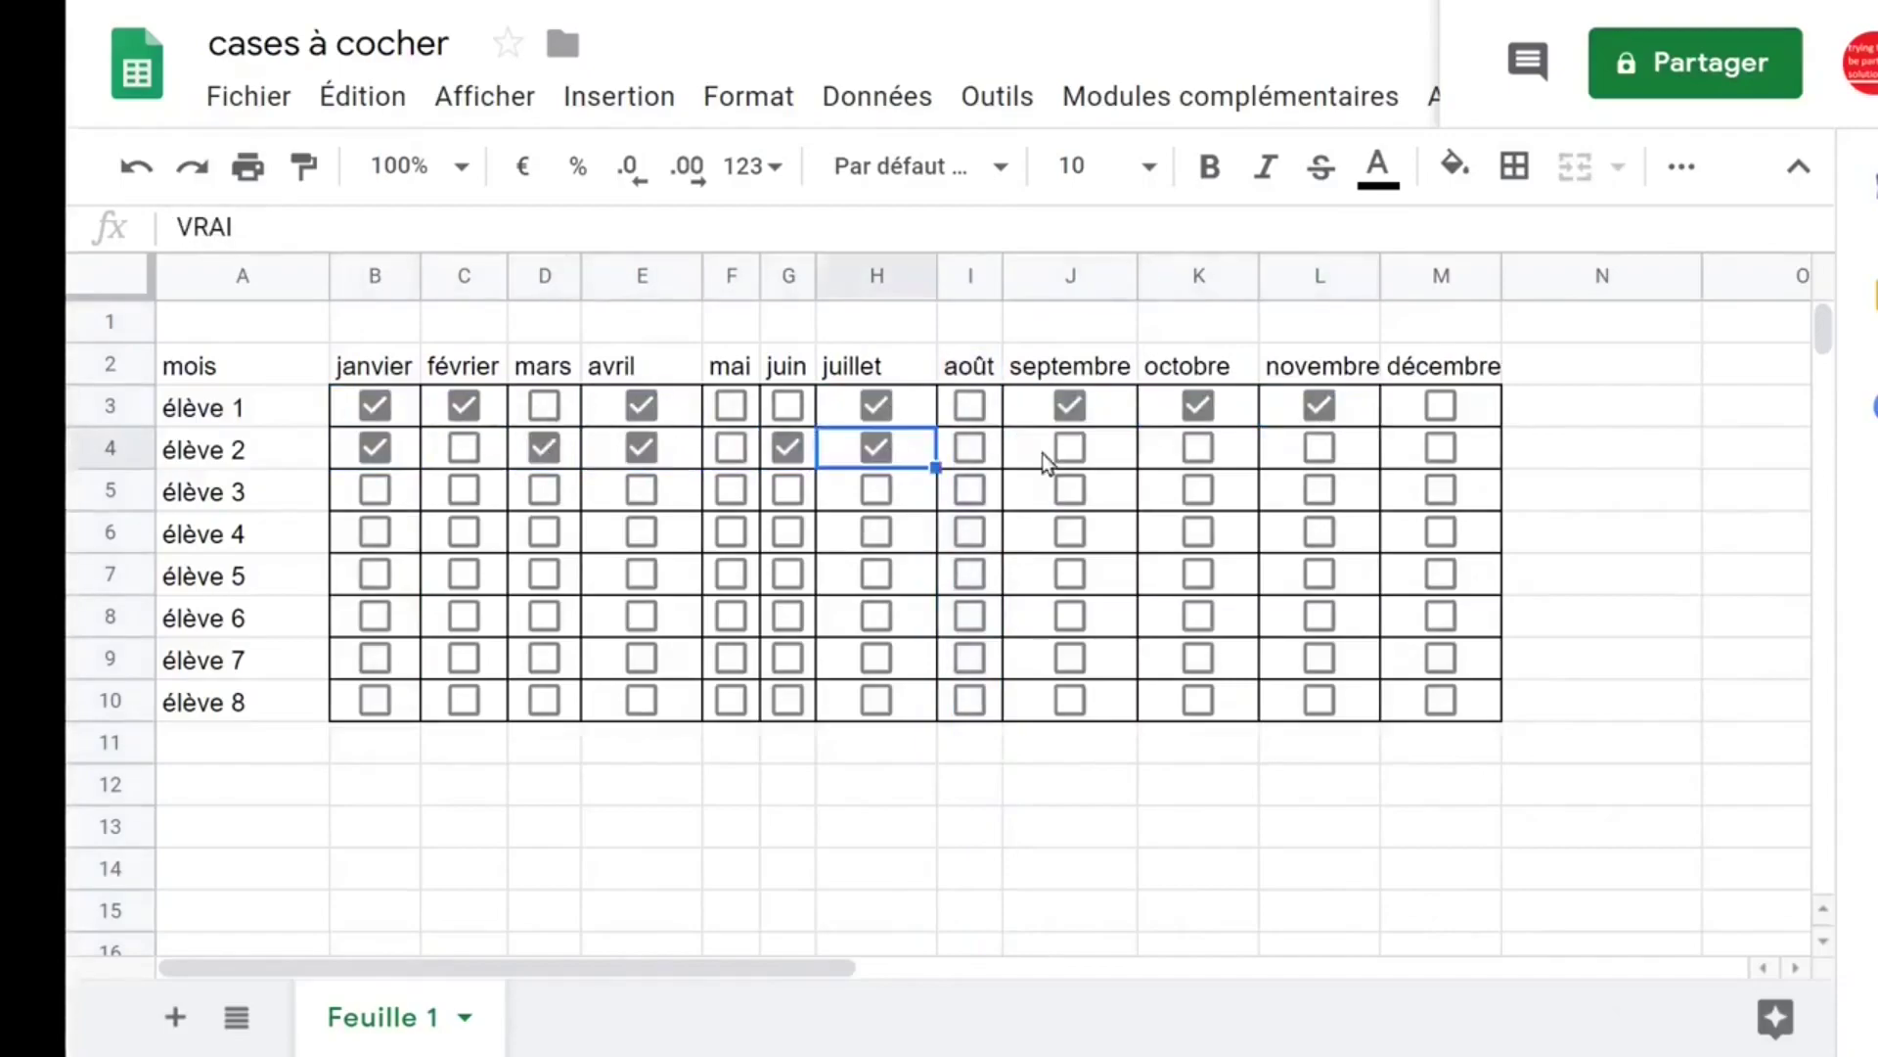
{"action": "left_click", "coordinate": [1070, 447]}
{"action": "left_click", "coordinate": [1320, 447]}
Step: Tick a varied selection of months for élève 3 to élève 8, and narrow the juillet column to fit its heading
{"action": "left_click", "coordinate": [376, 489]}
{"action": "left_click", "coordinate": [970, 489]}
{"action": "left_click", "coordinate": [1320, 489]}
{"action": "left_click", "coordinate": [375, 531]}
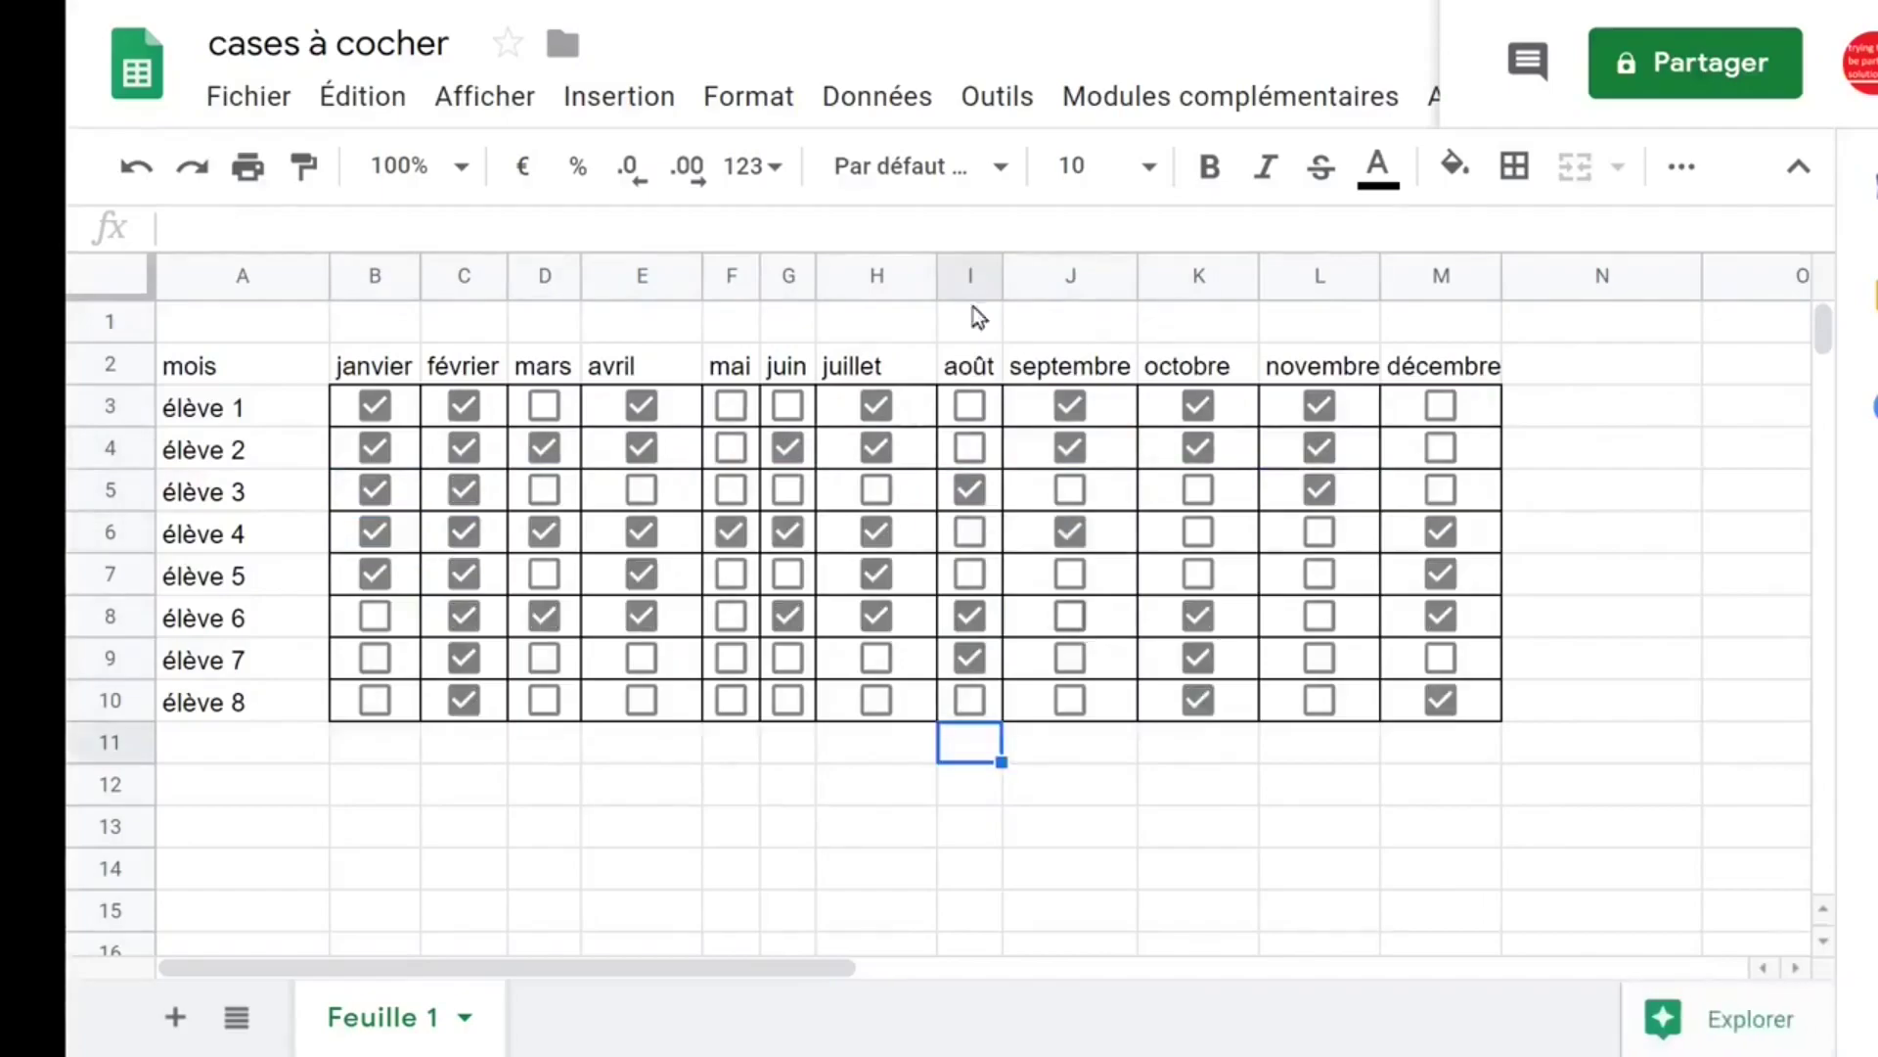
{"action": "left_click_drag", "start_coordinate": [937, 275], "coordinate": [892, 274]}
Step: Enter =SOMMEPROD(B3:B10*1) in B11 to count the ticked boxes for janvier, and copy it across to M11
{"action": "left_click", "coordinate": [375, 742]}
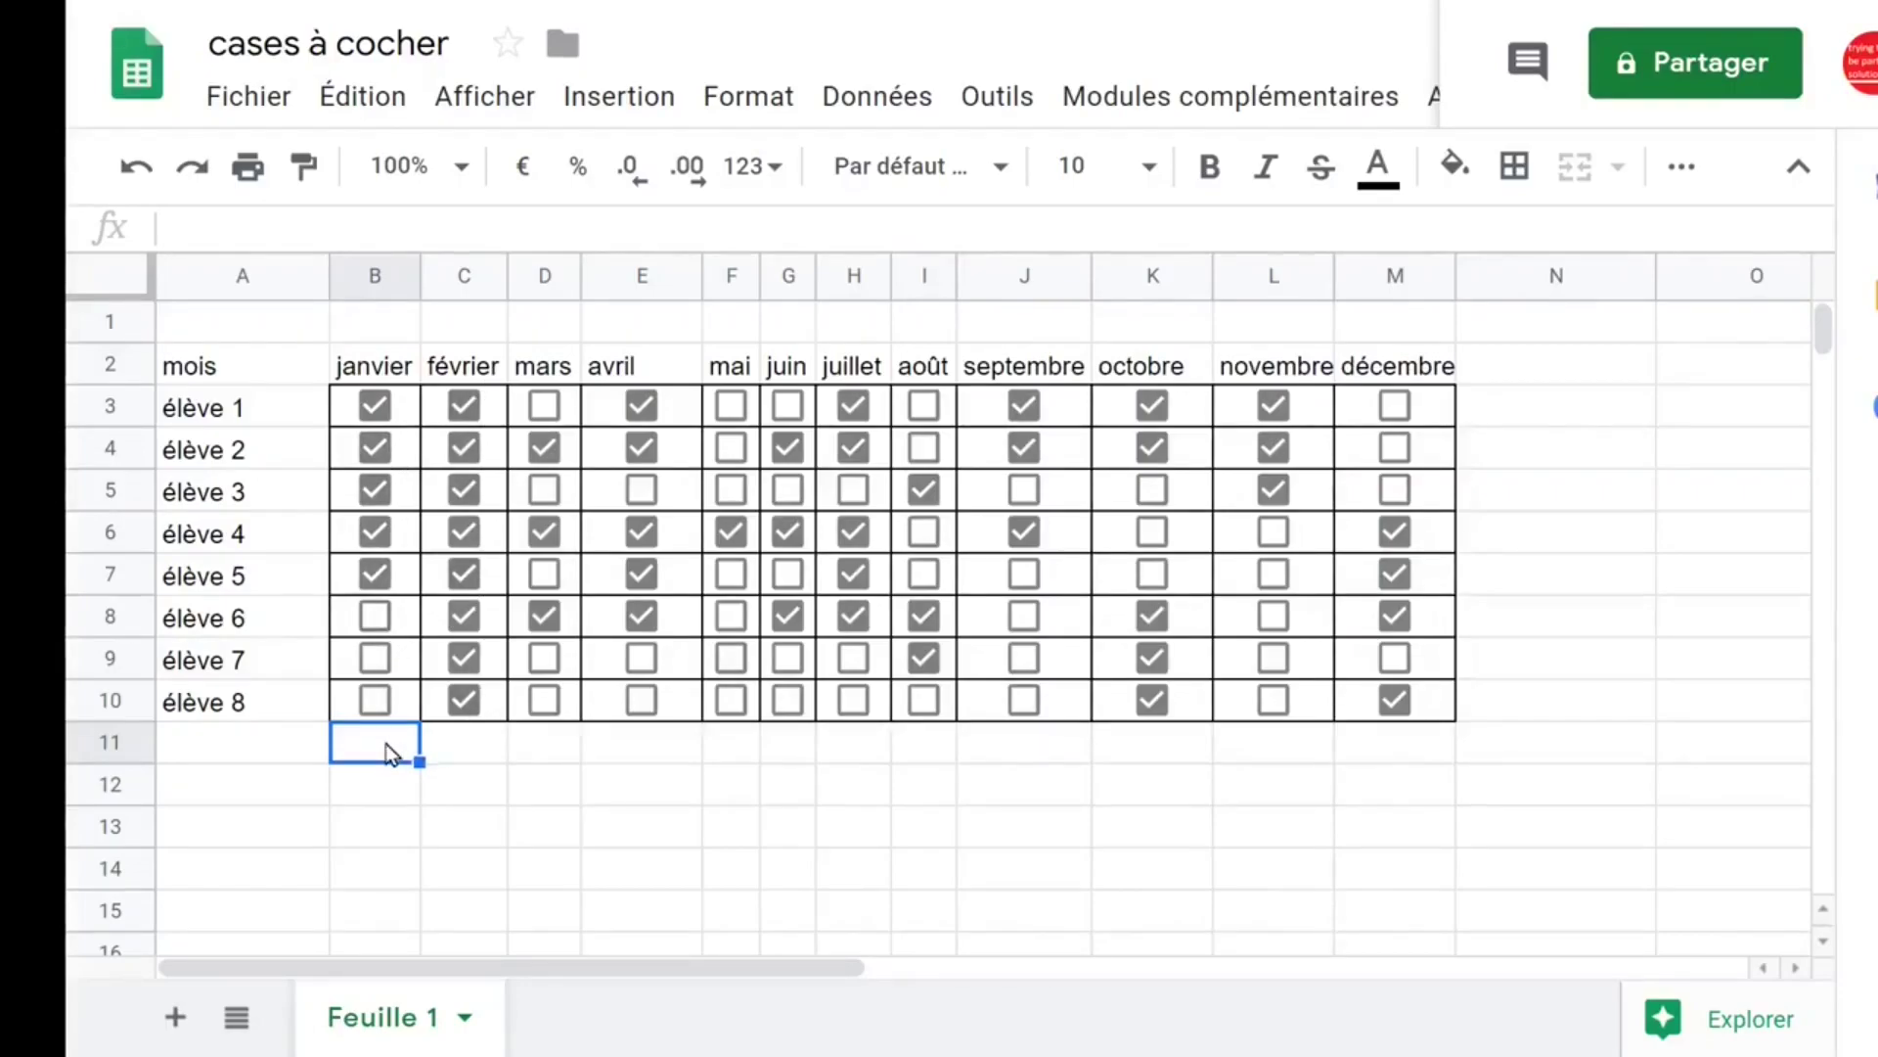
{"action": "type", "text": "="}
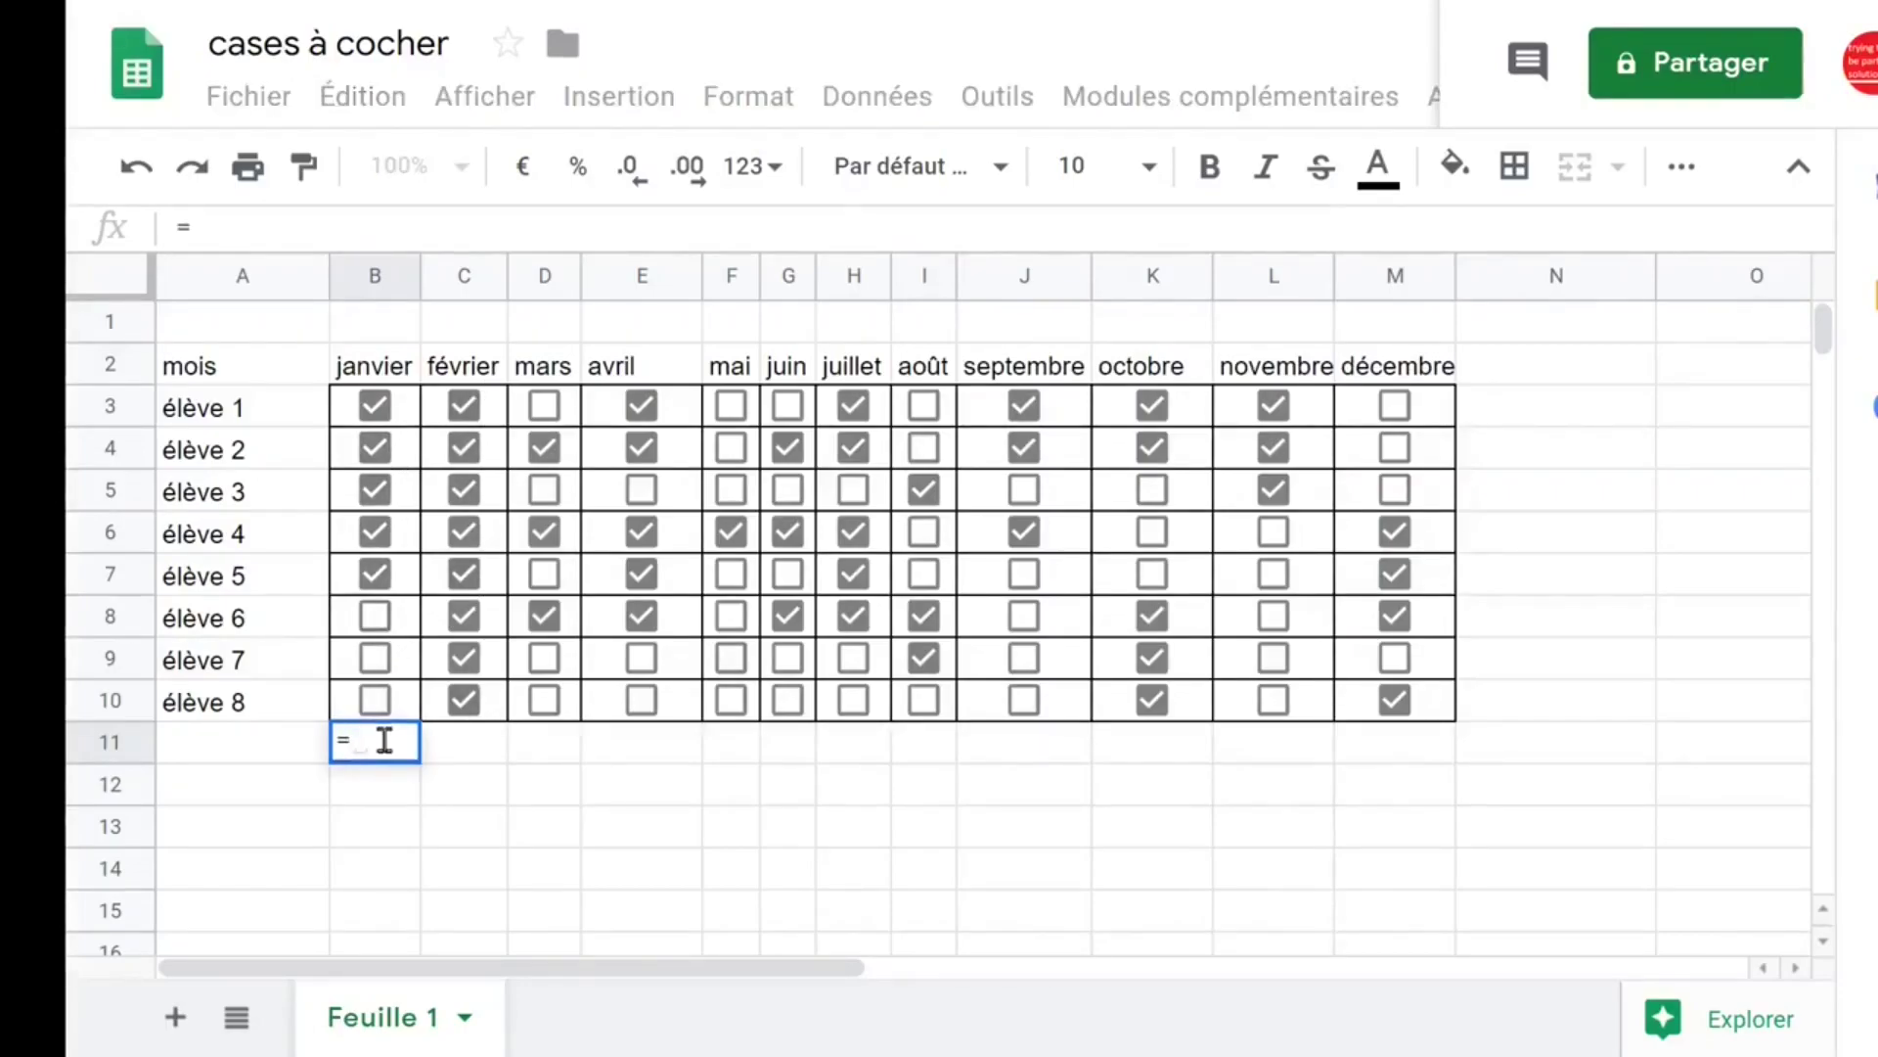
{"action": "type", "text": "sommeprod"}
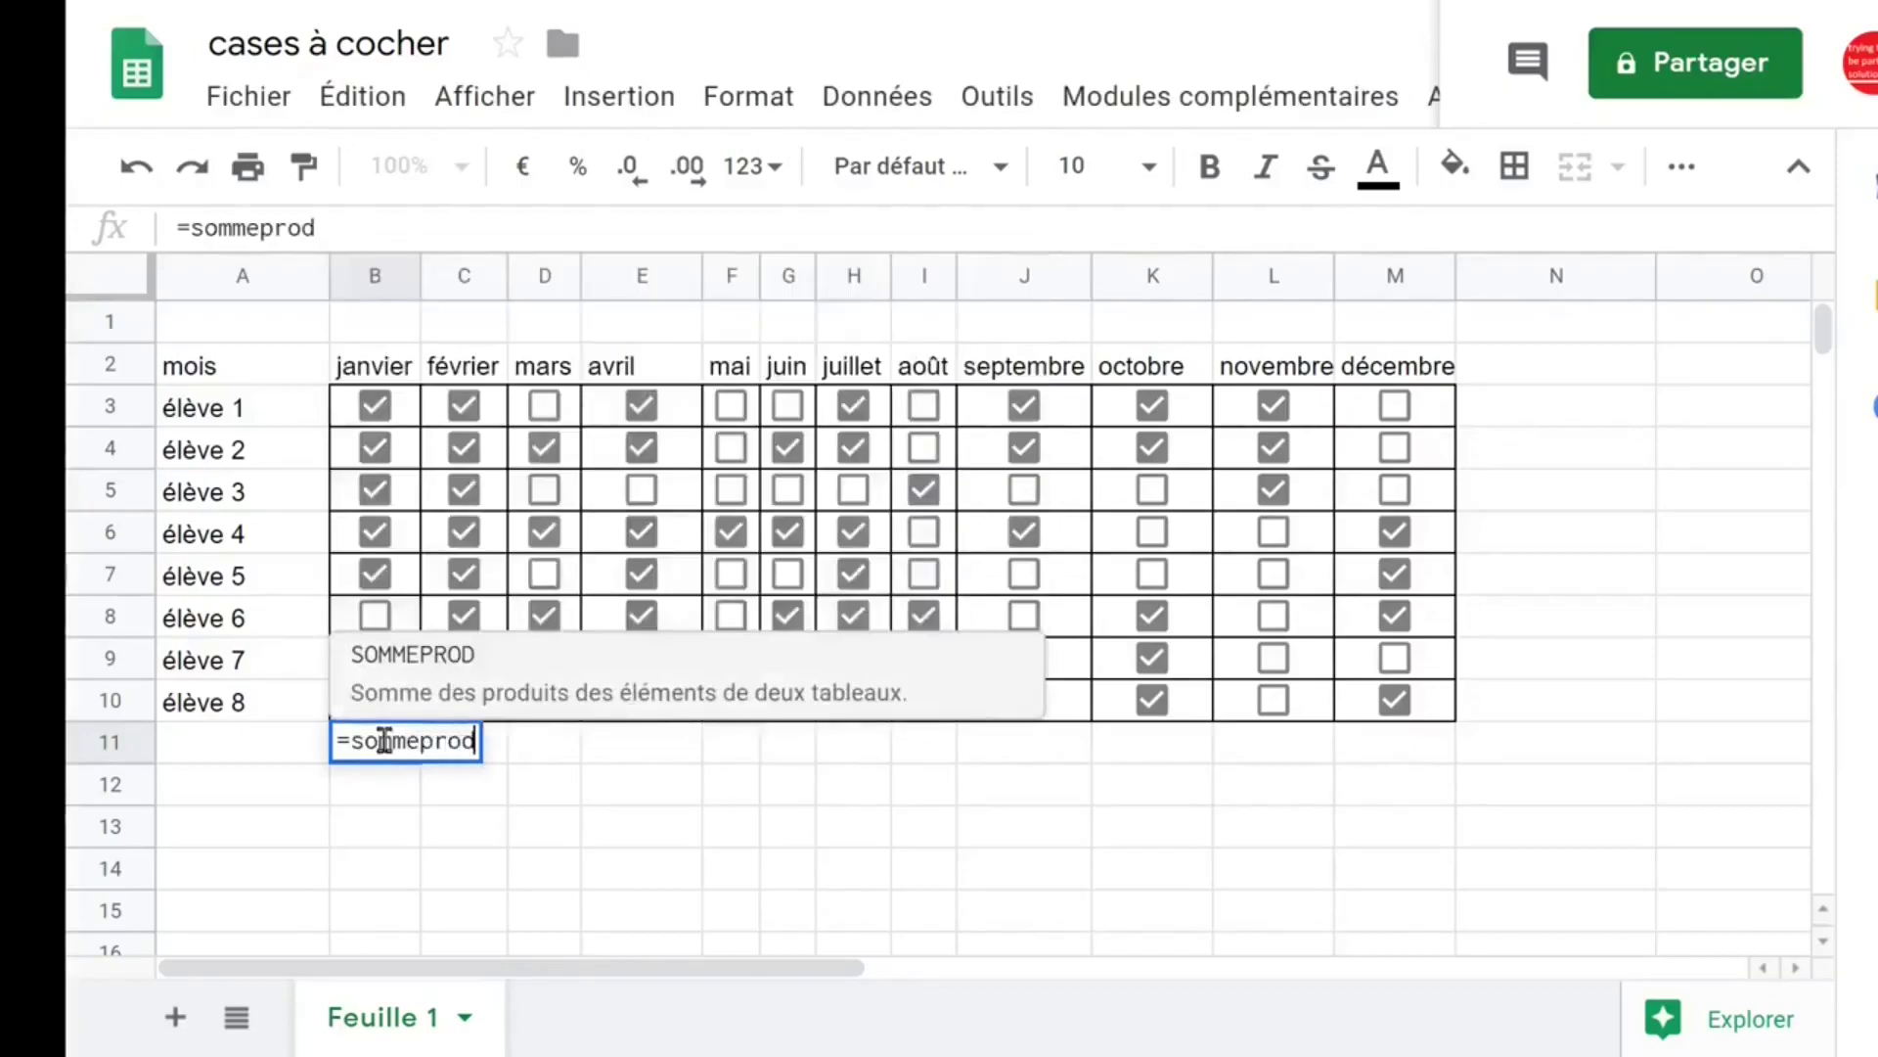
{"action": "type", "text": "("}
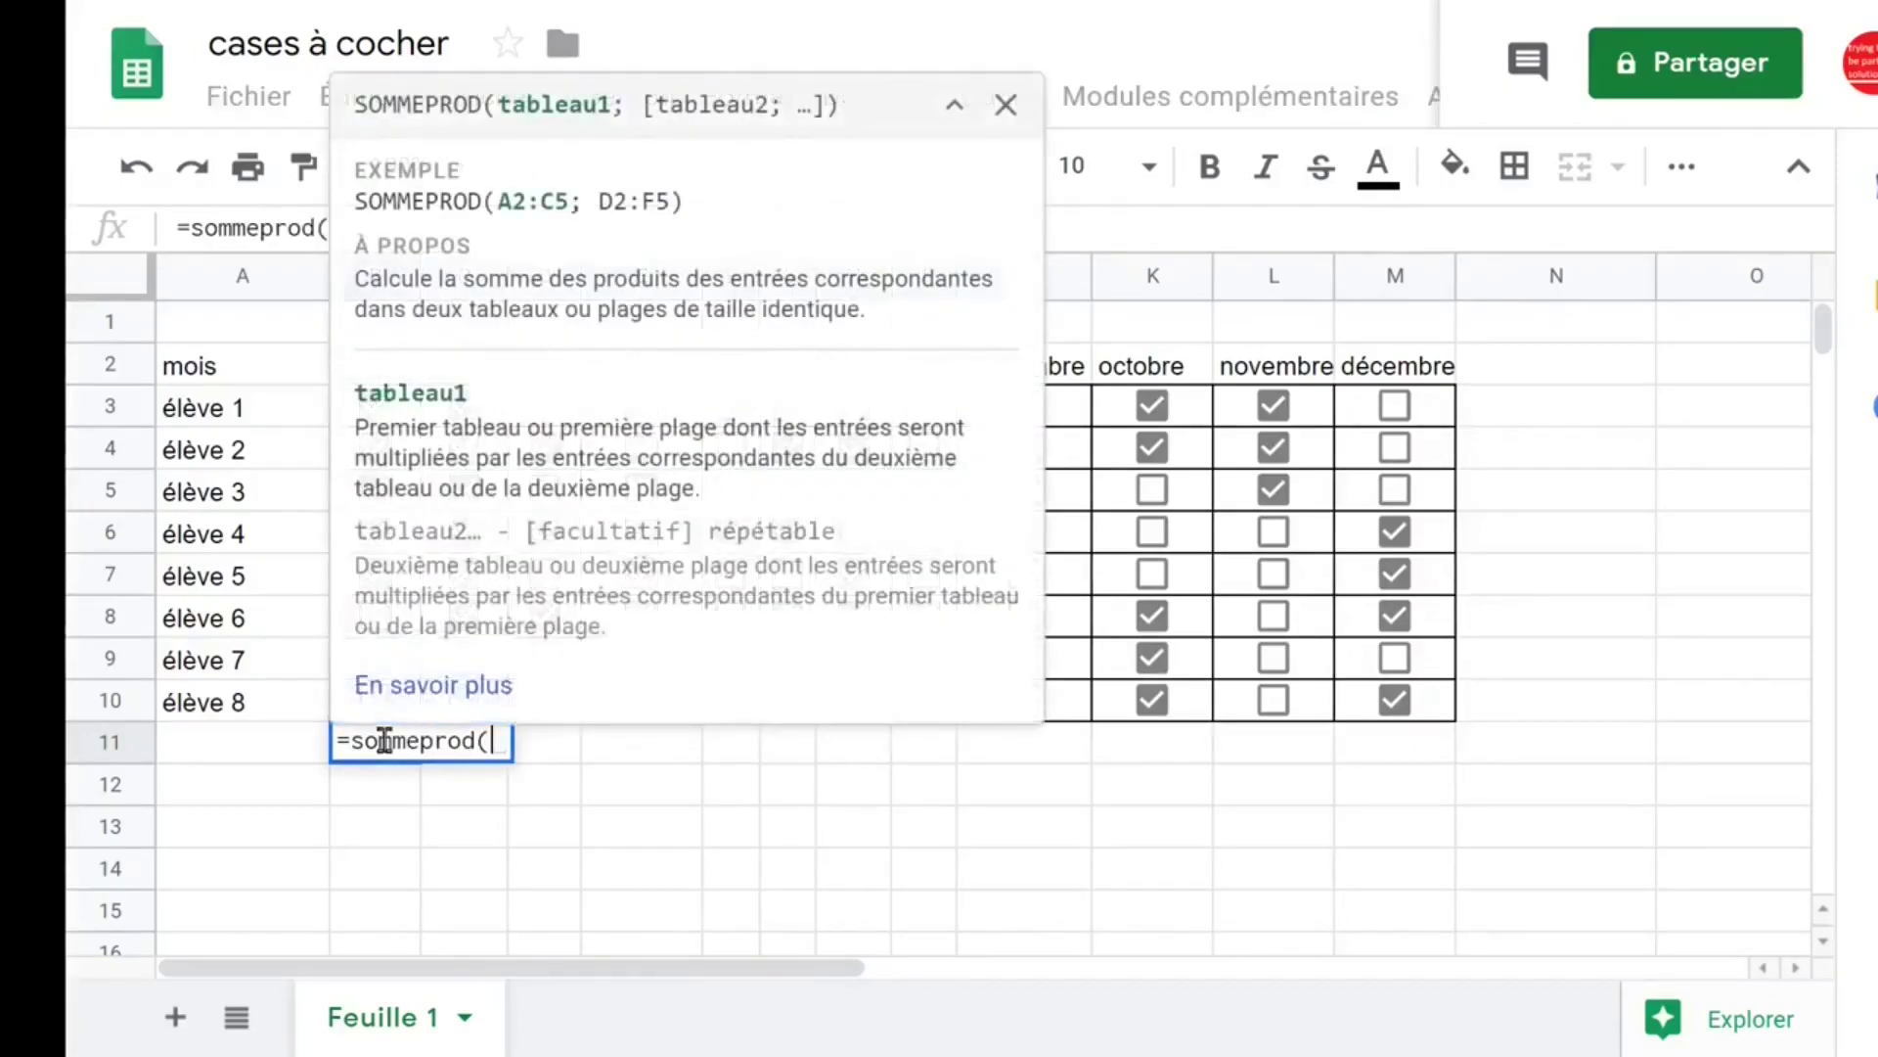
{"action": "left_click", "coordinate": [951, 106]}
{"action": "left_click_drag", "start_coordinate": [395, 407], "coordinate": [386, 697]}
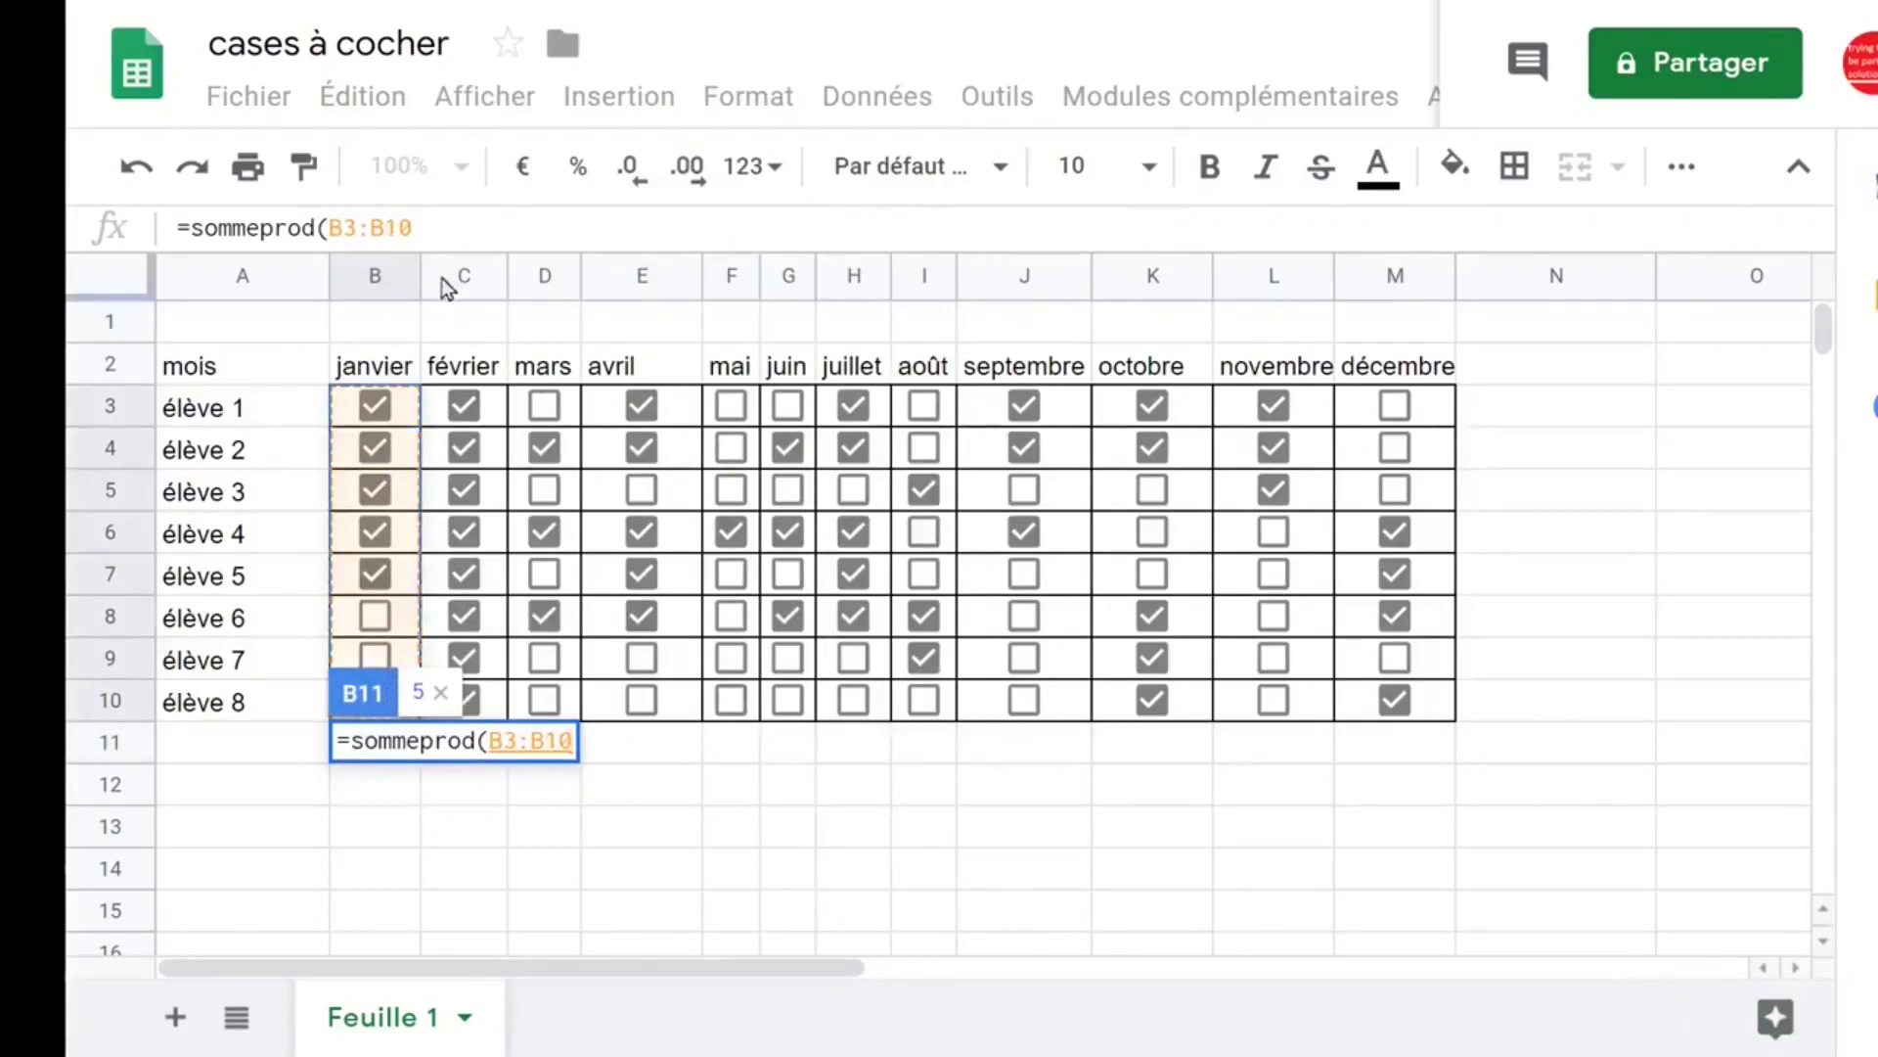
{"action": "left_click", "coordinate": [415, 227]}
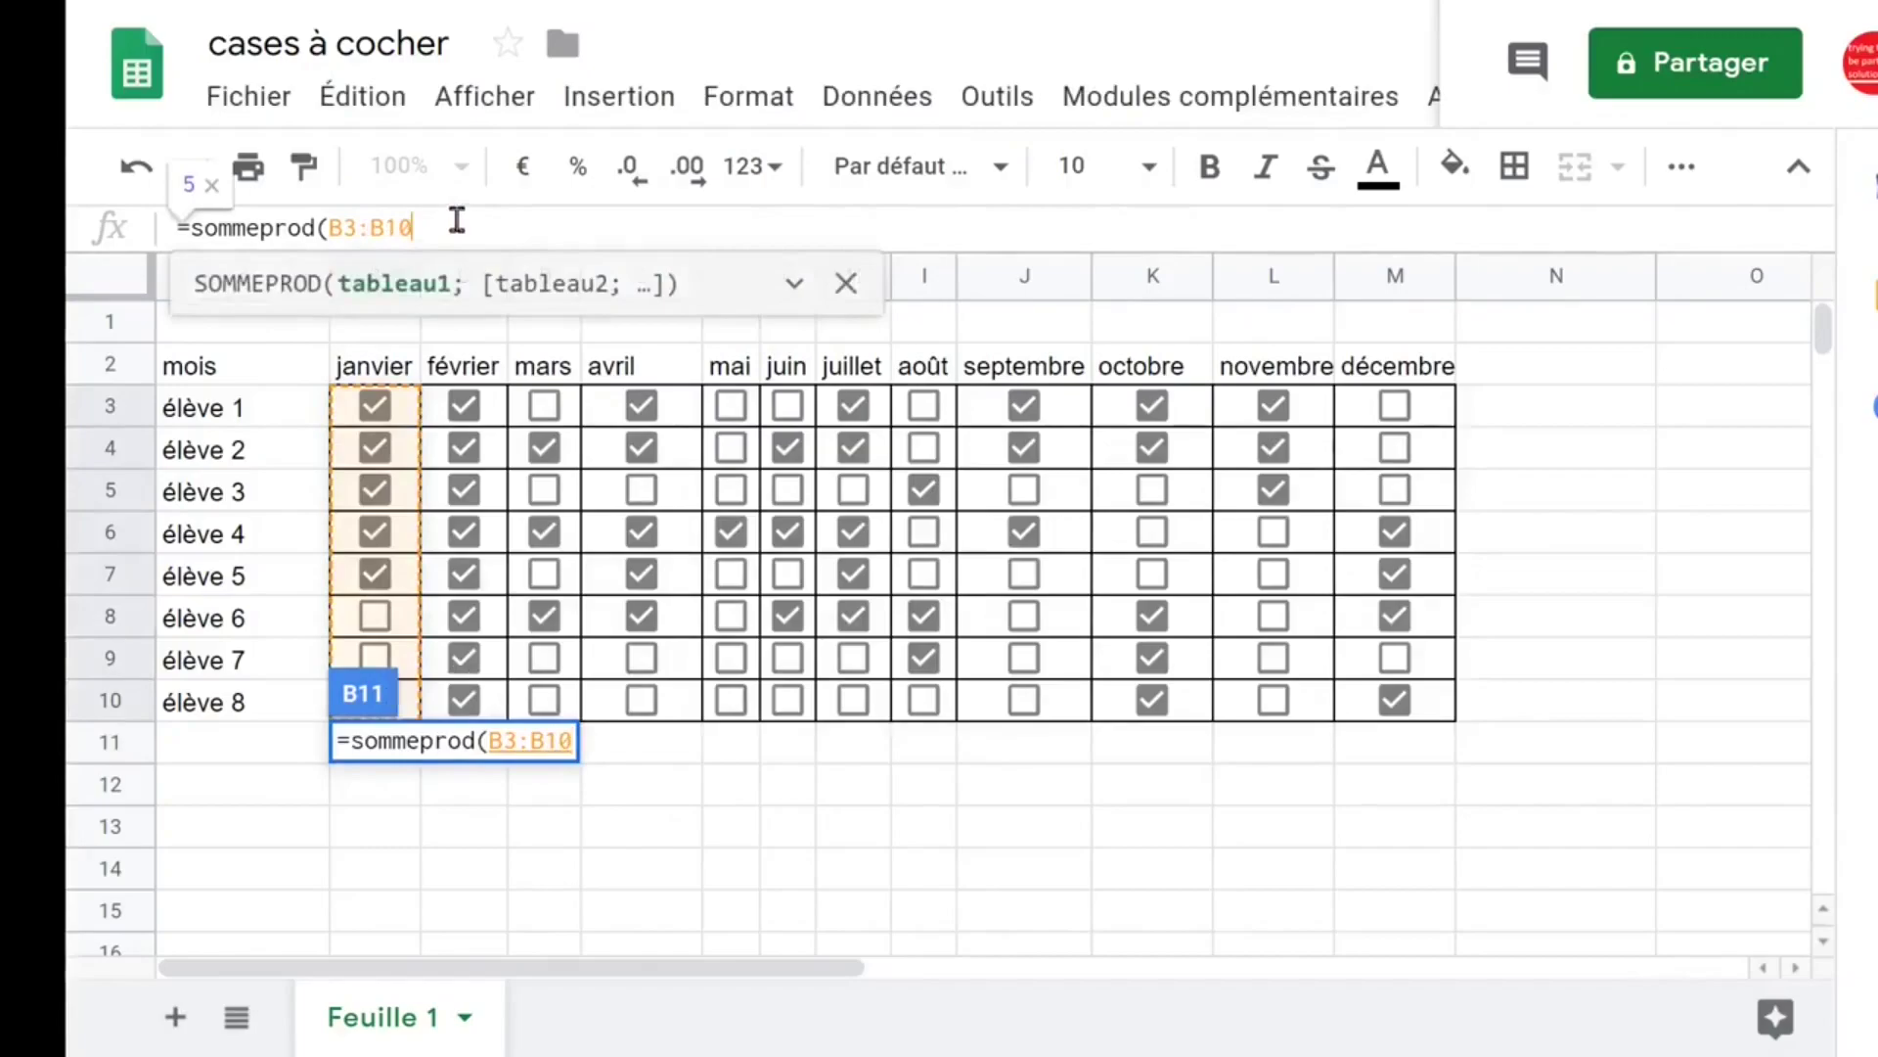
{"action": "type", "text": "*1"}
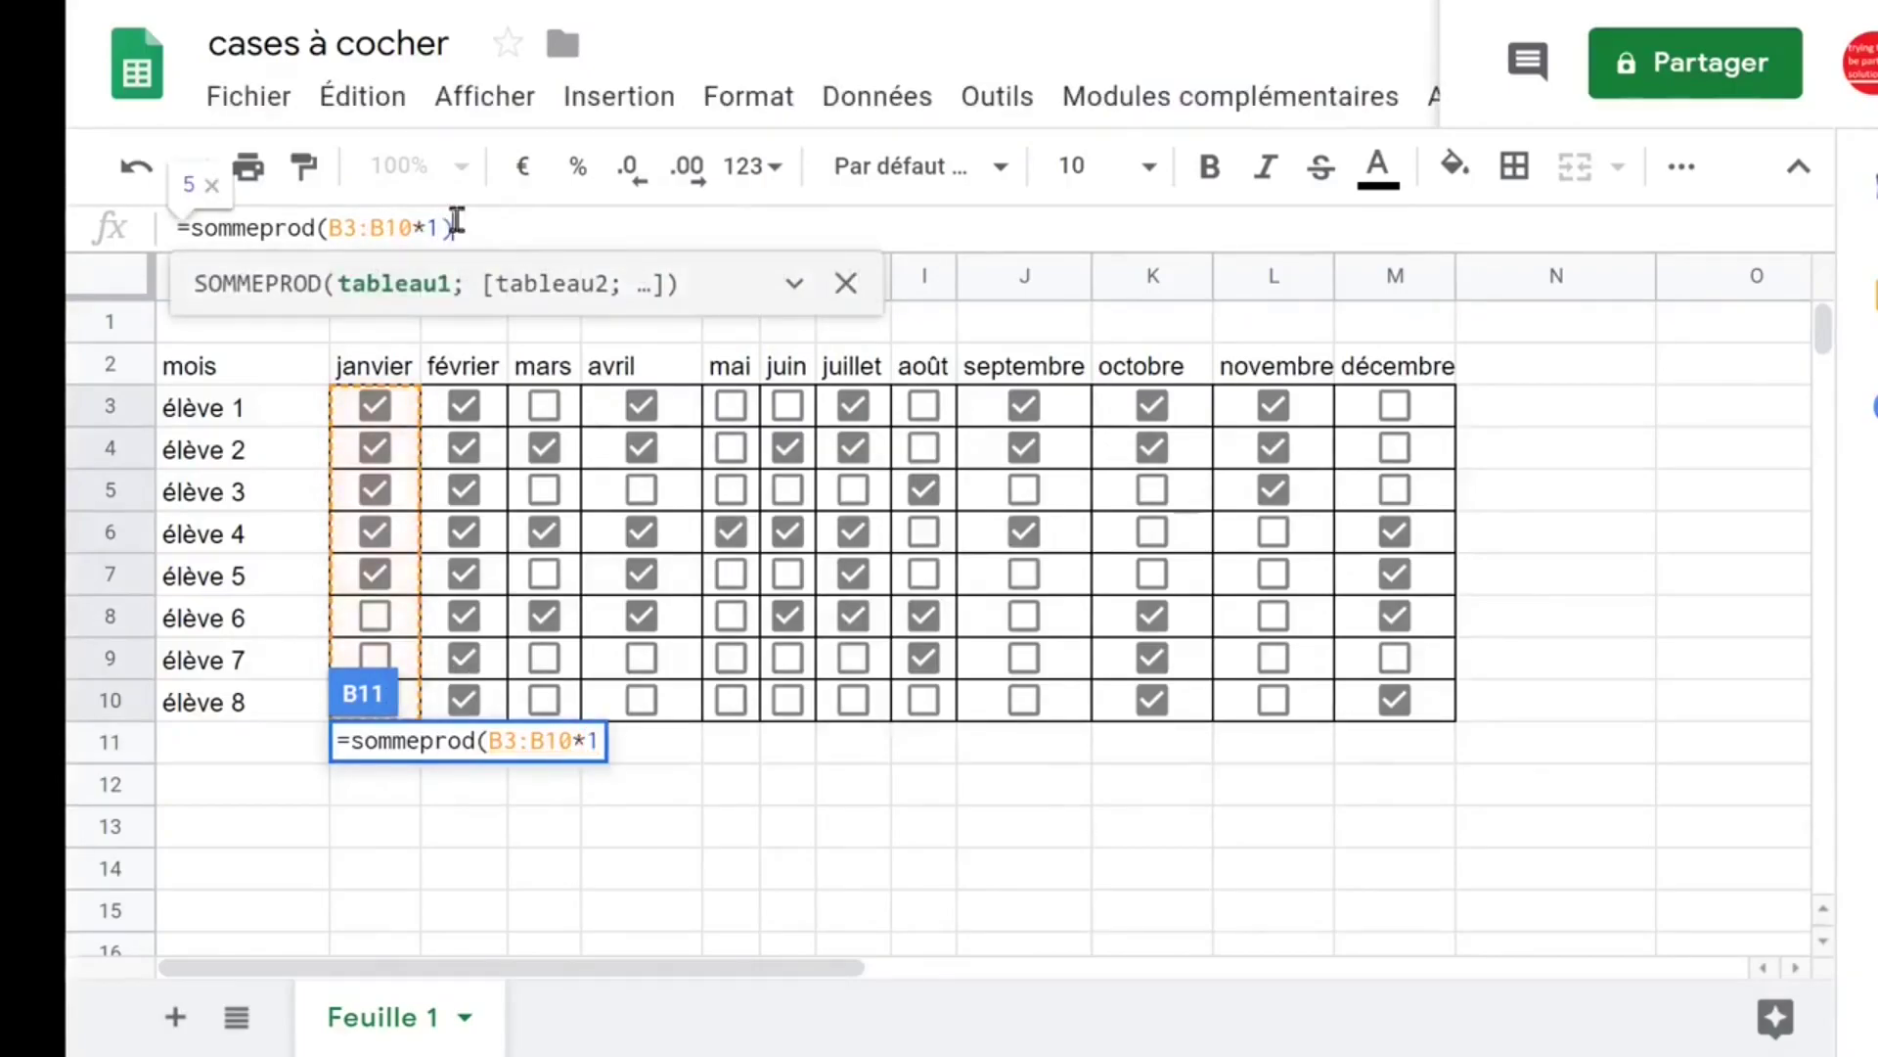
{"action": "type", "text": ")"}
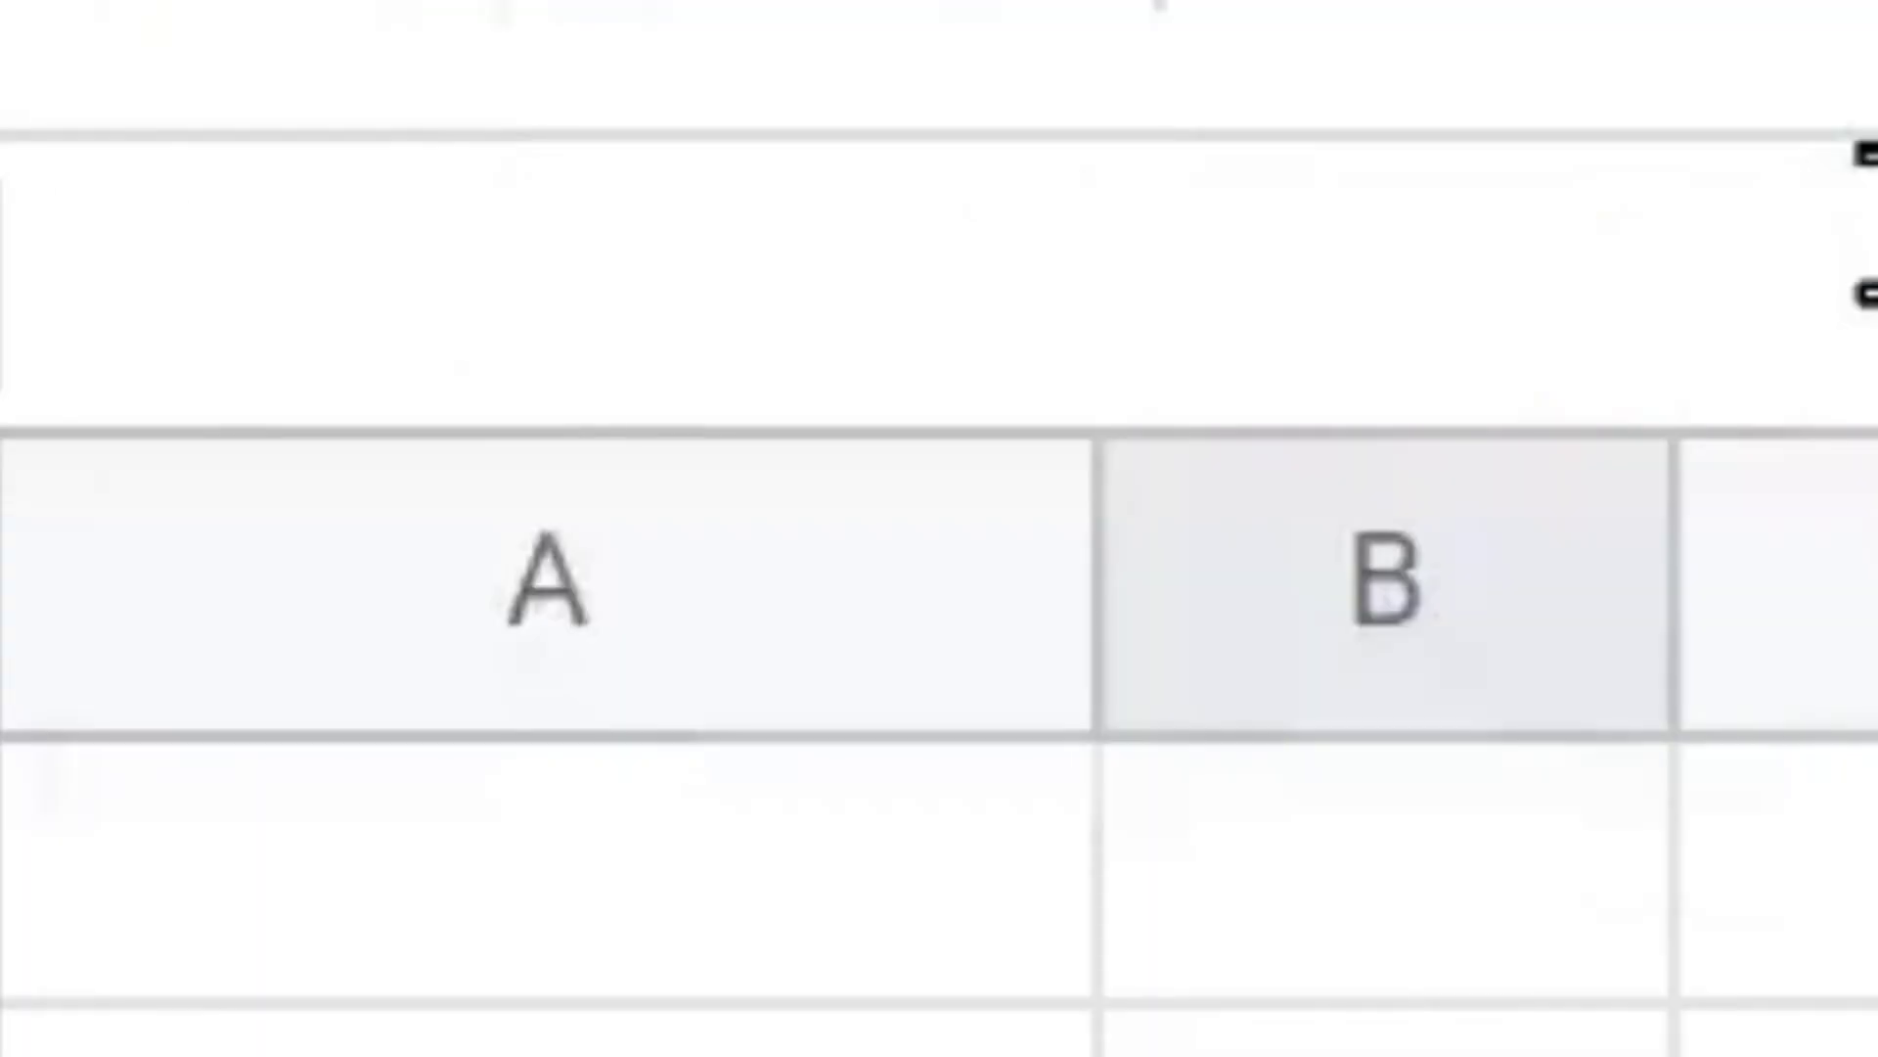
{"action": "key", "text": "Return"}
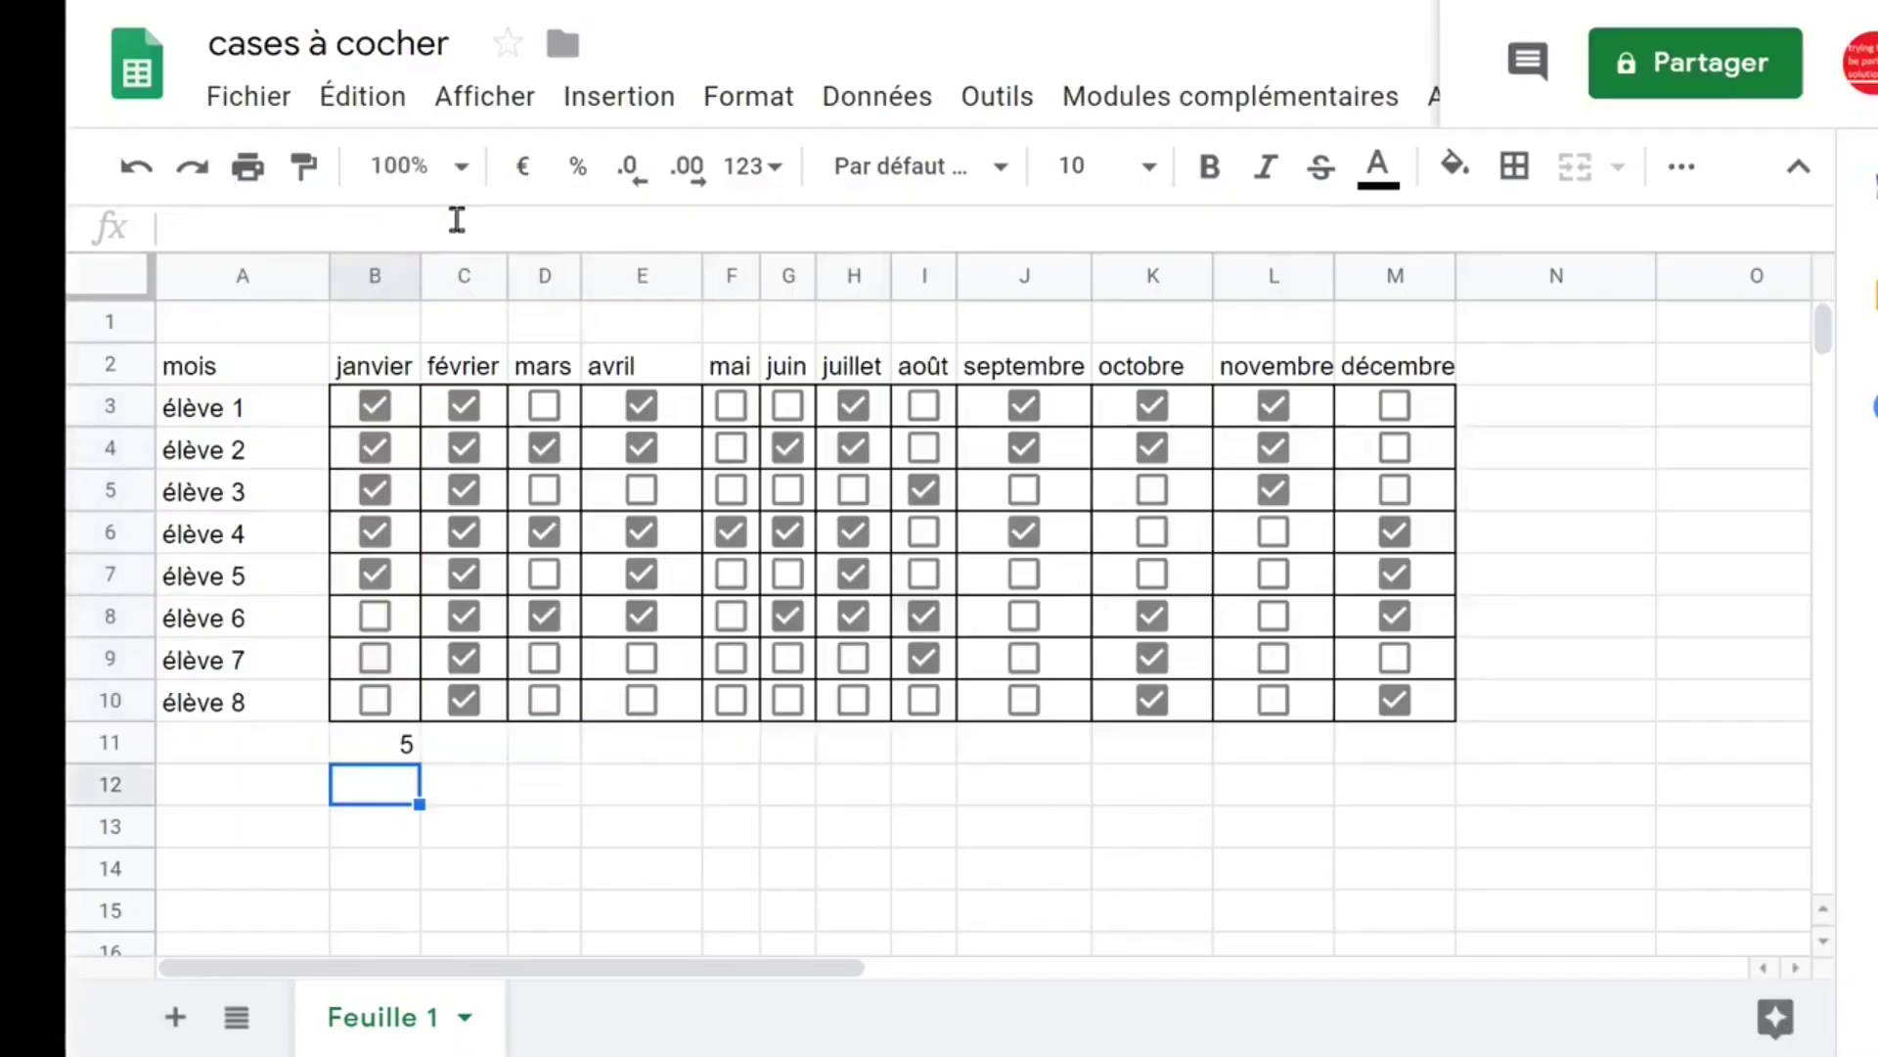
{"action": "left_click", "coordinate": [386, 745]}
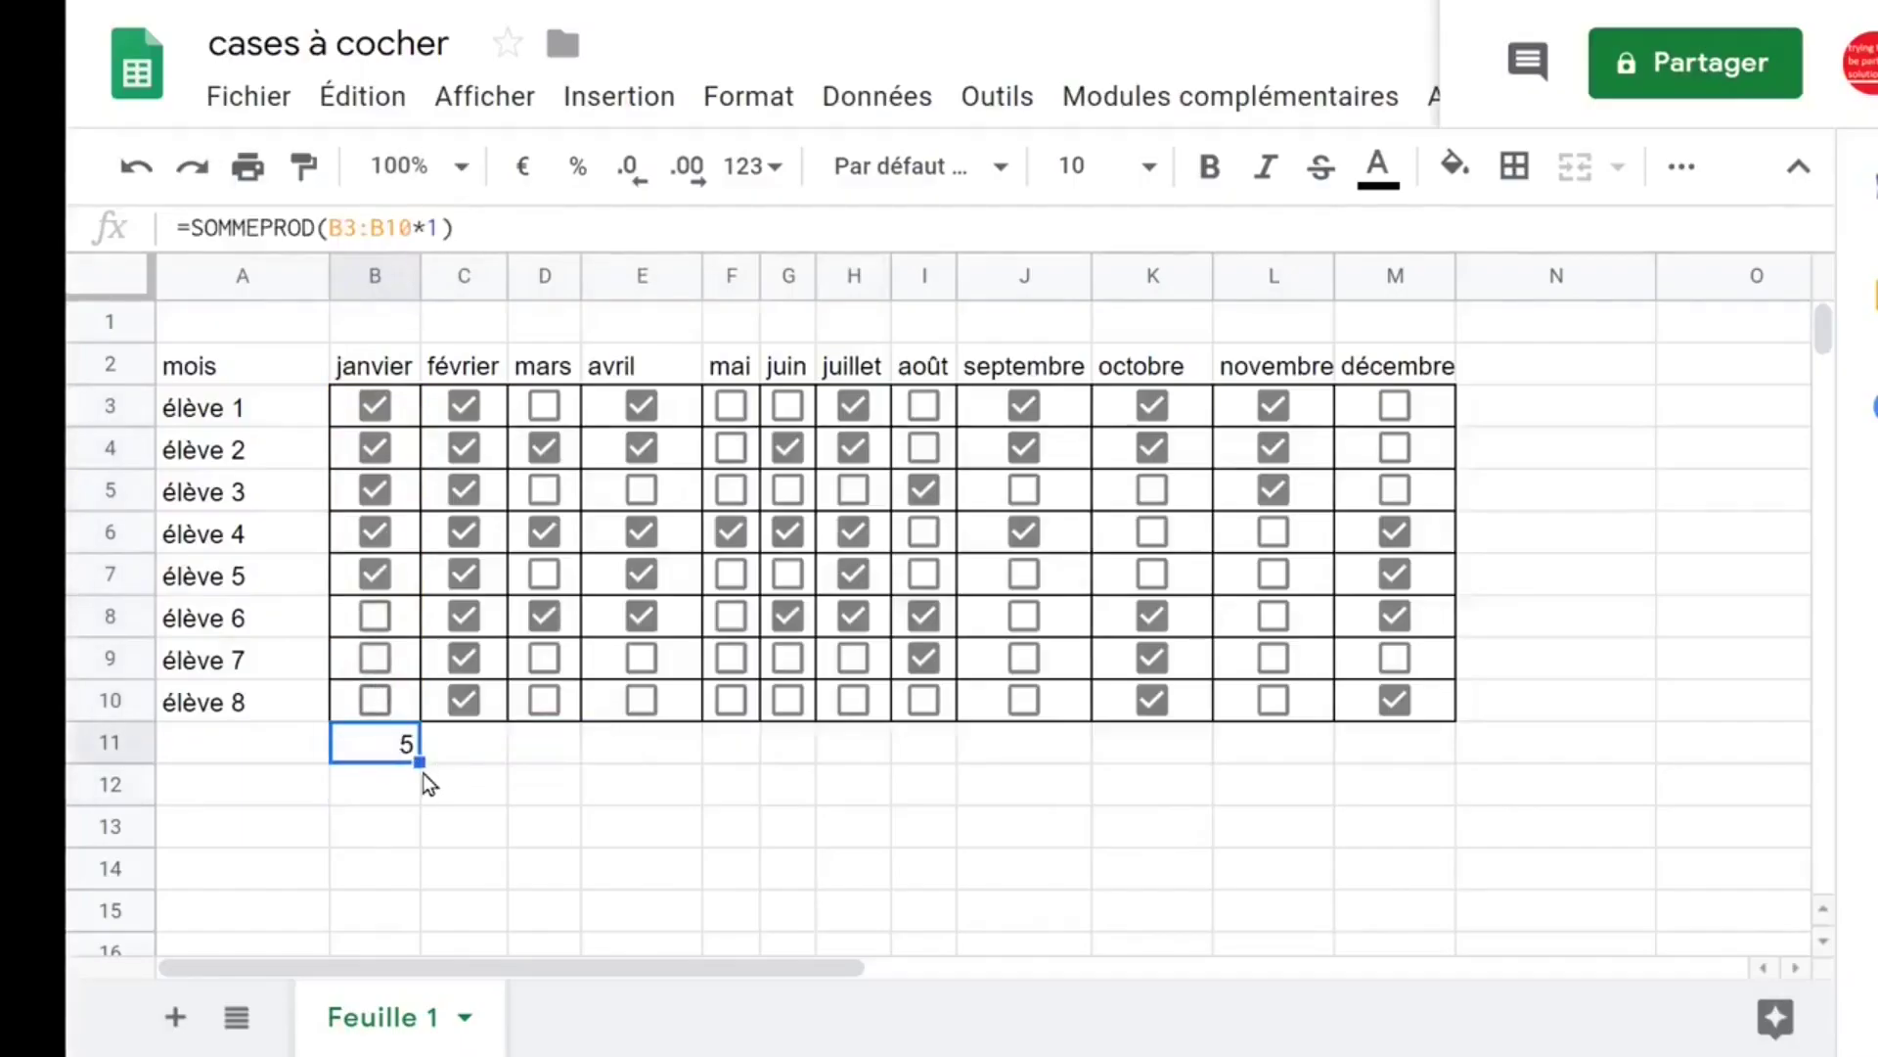
{"action": "left_click_drag", "start_coordinate": [420, 761], "coordinate": [1436, 765]}
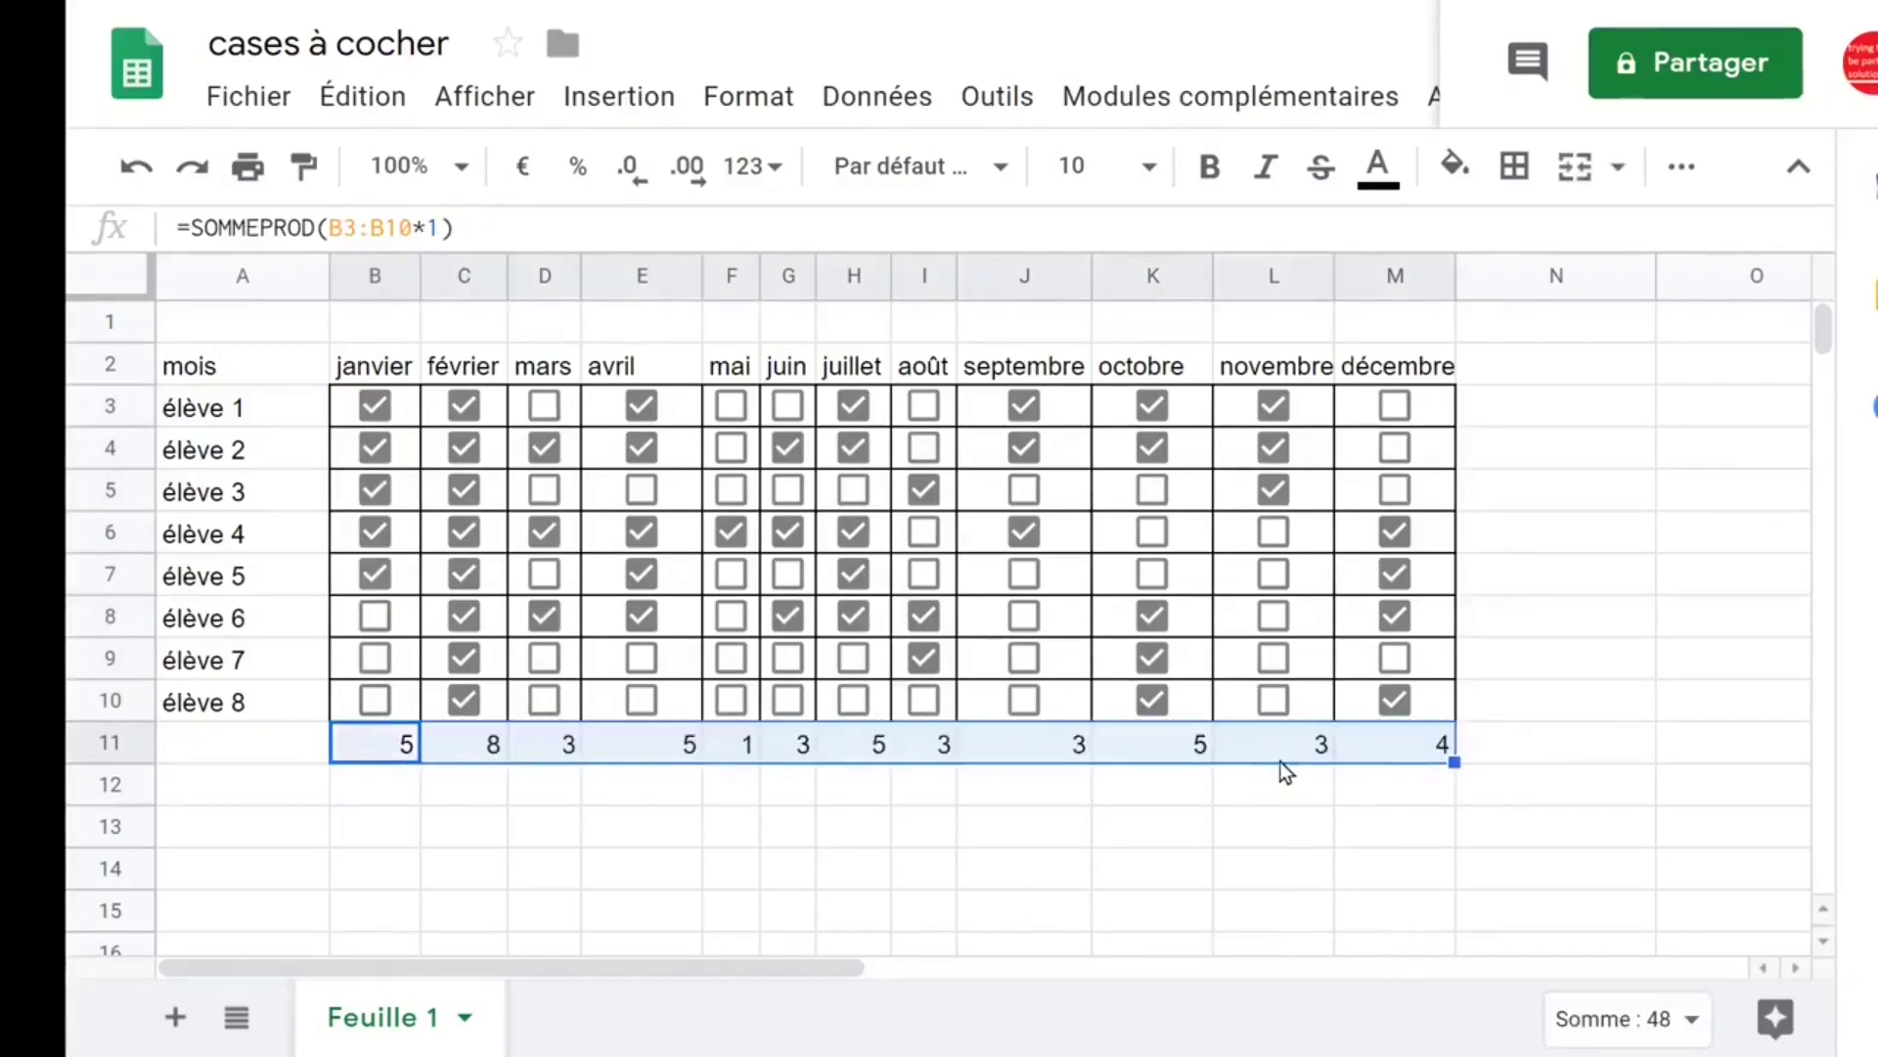
Step: Enter =SOMMEPROD(1*B3:M3) in N3 to count the ticked boxes for élève 1, and copy it down to N11
{"action": "left_click", "coordinate": [1510, 414]}
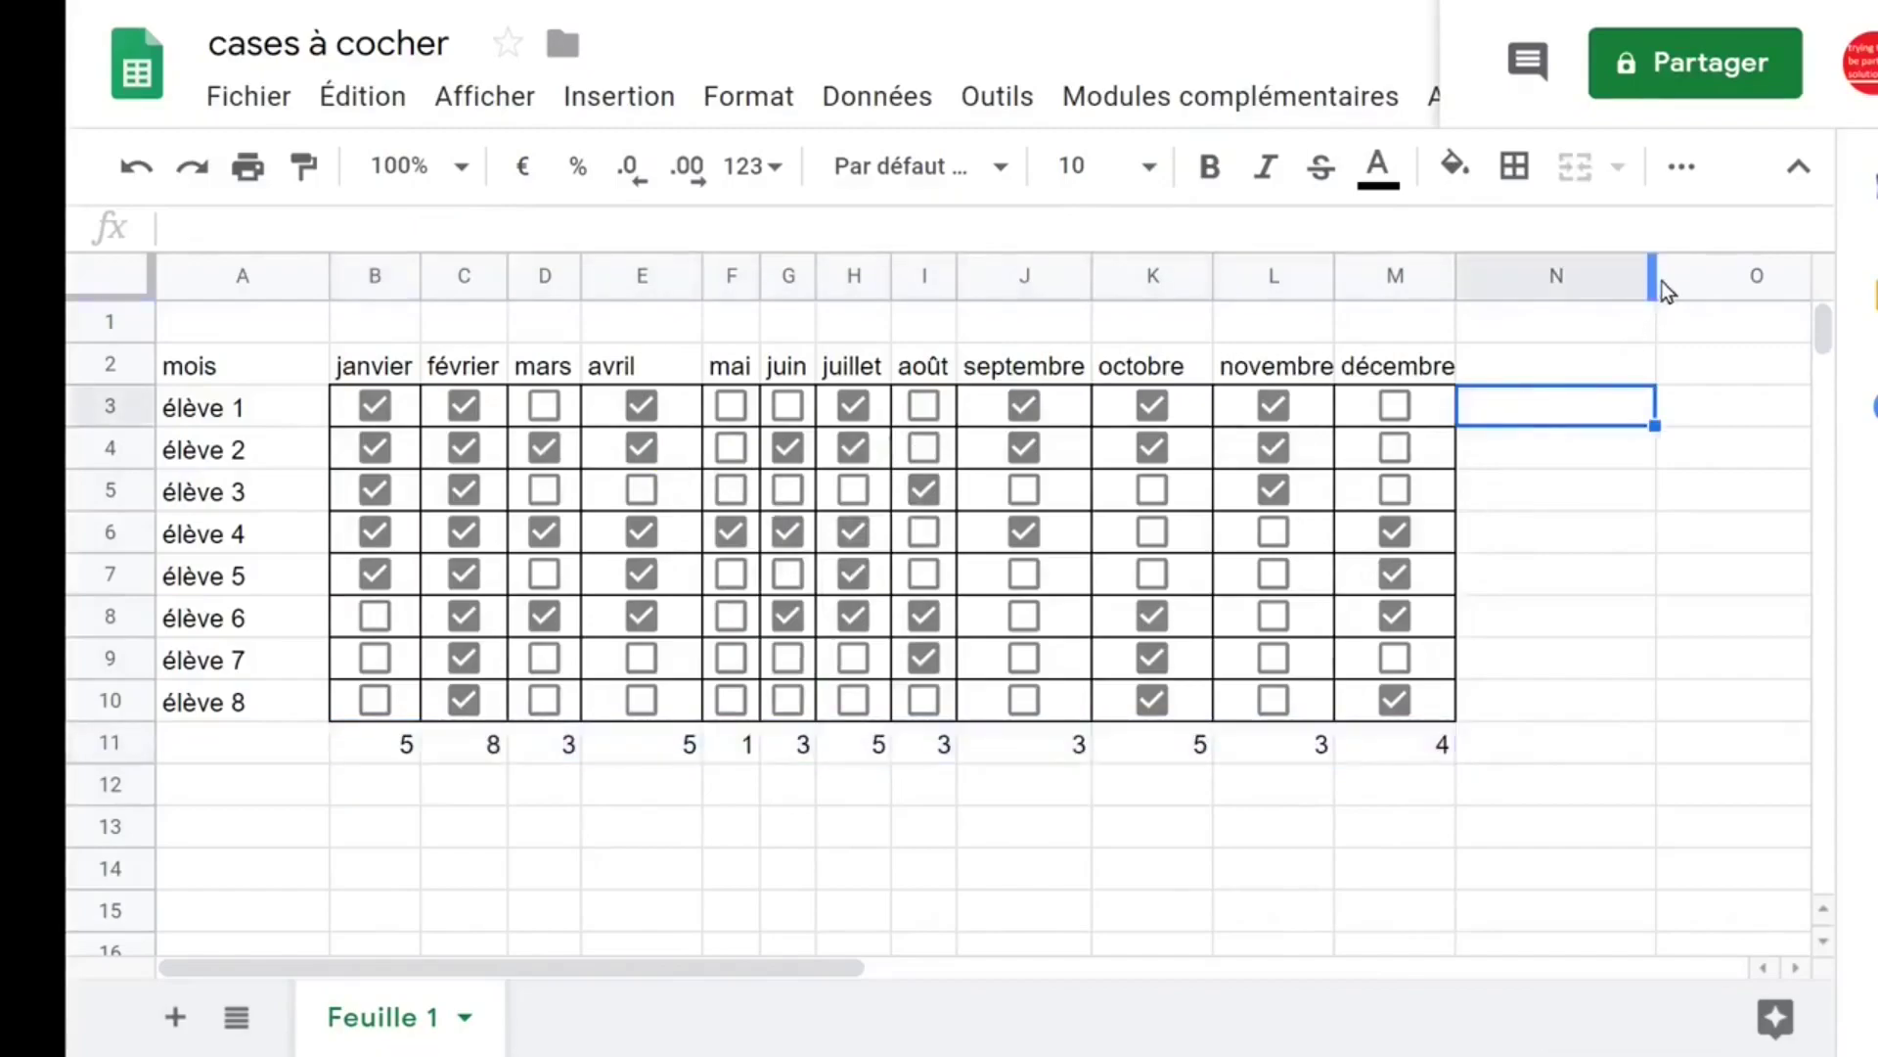
{"action": "left_click_drag", "start_coordinate": [1650, 276], "coordinate": [1614, 276]}
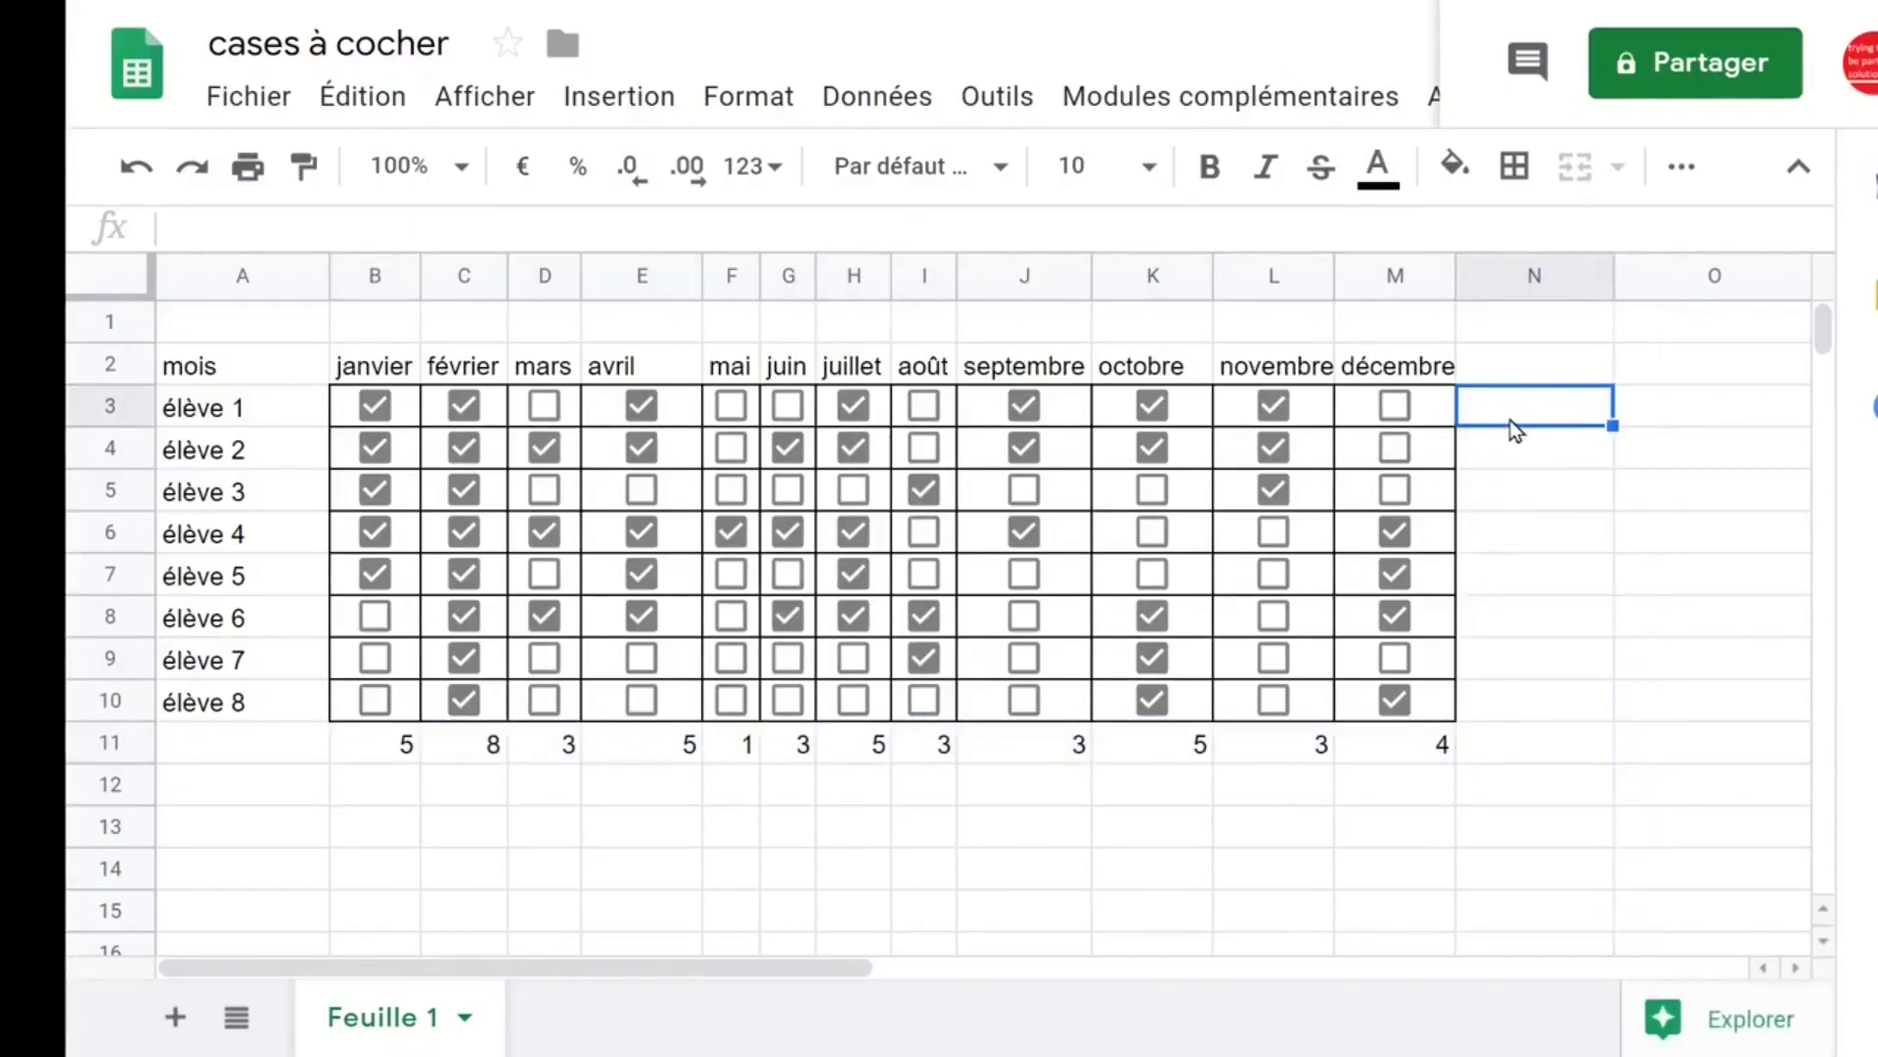
{"action": "type", "text": "=s"}
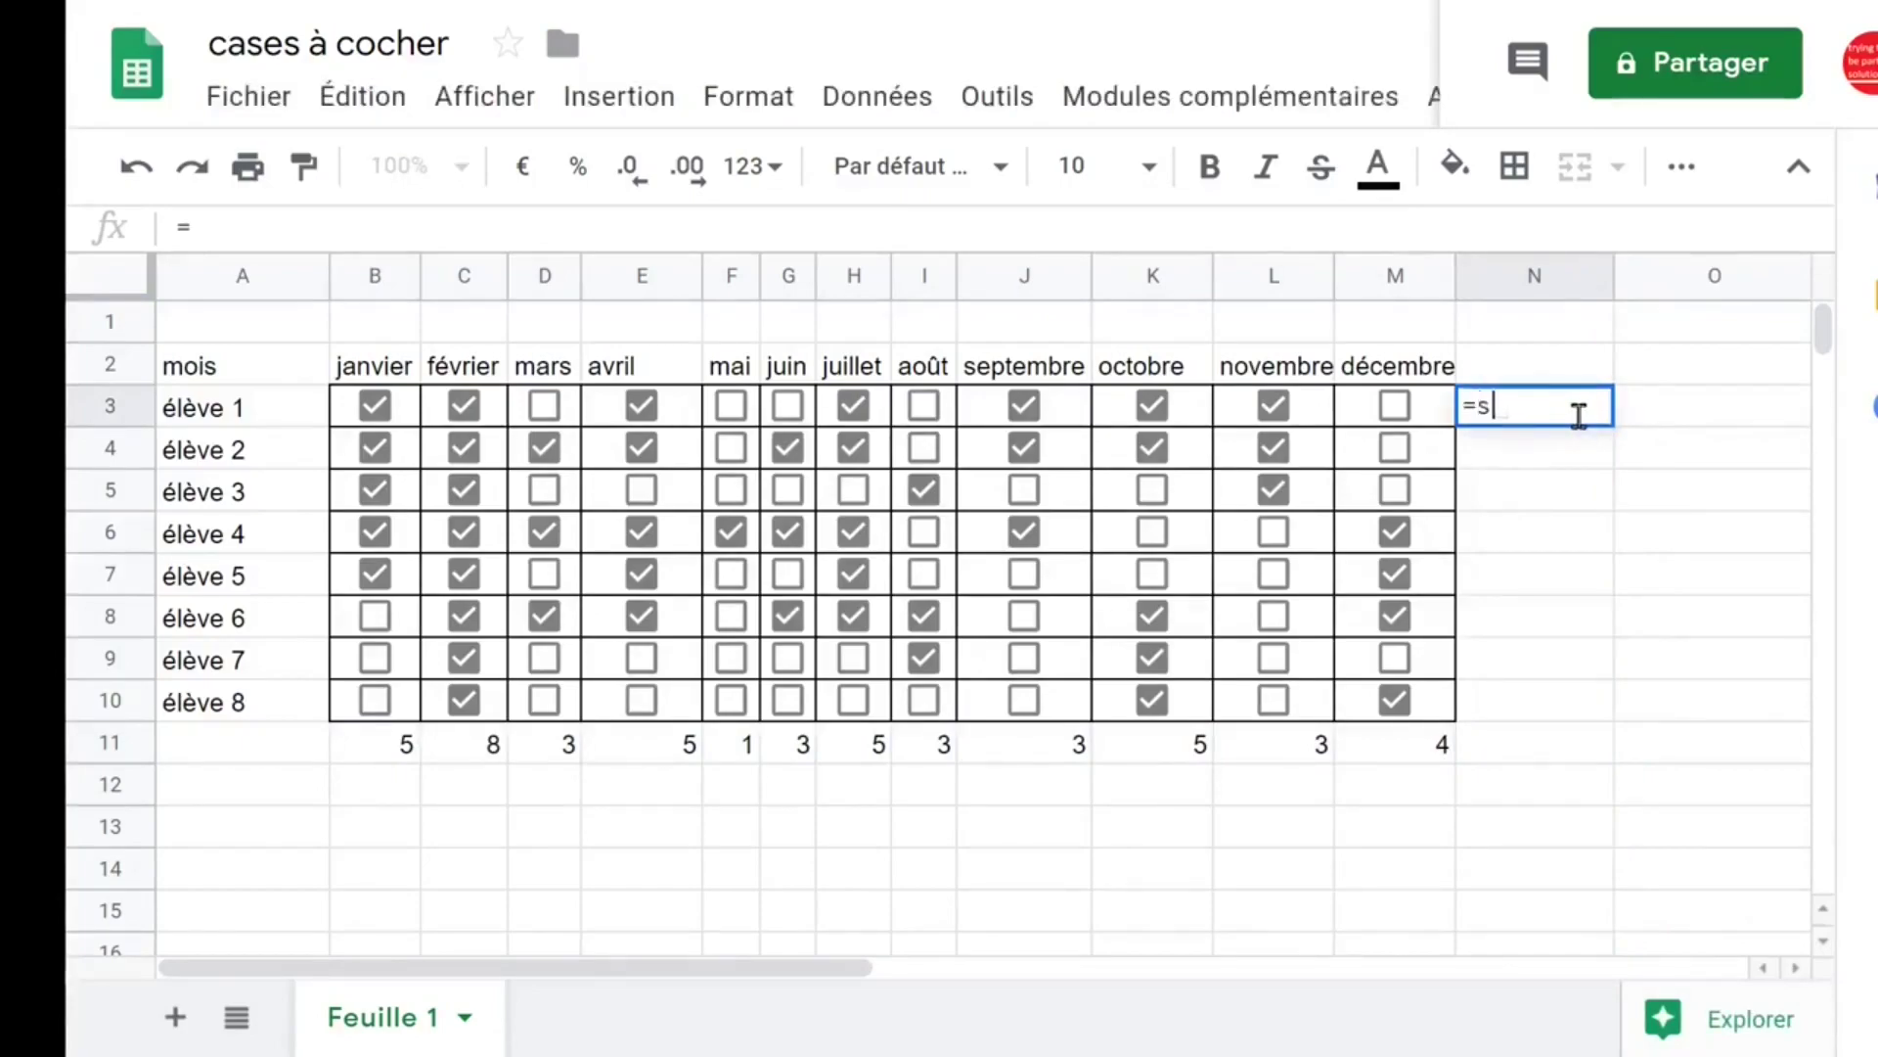
{"action": "type", "text": "ommeprod"}
{"action": "key", "text": "Tab"}
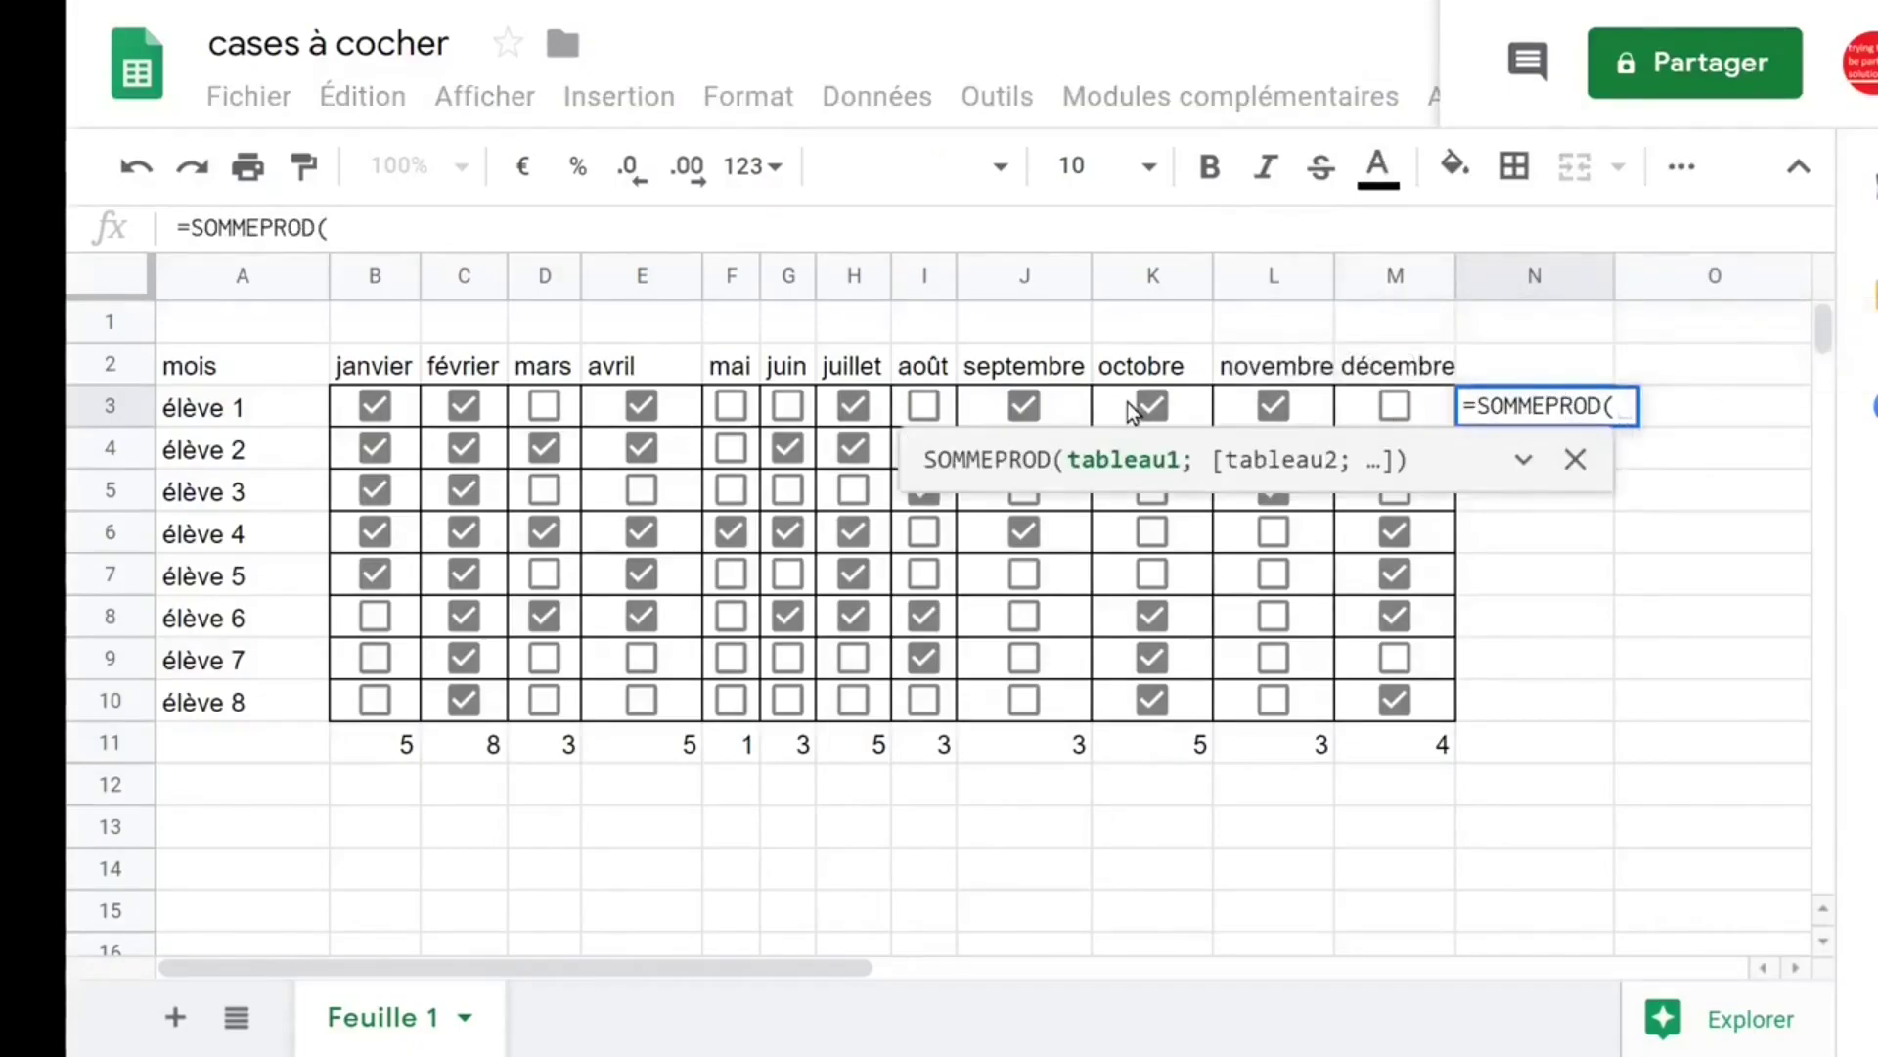
{"action": "type", "text": "1*"}
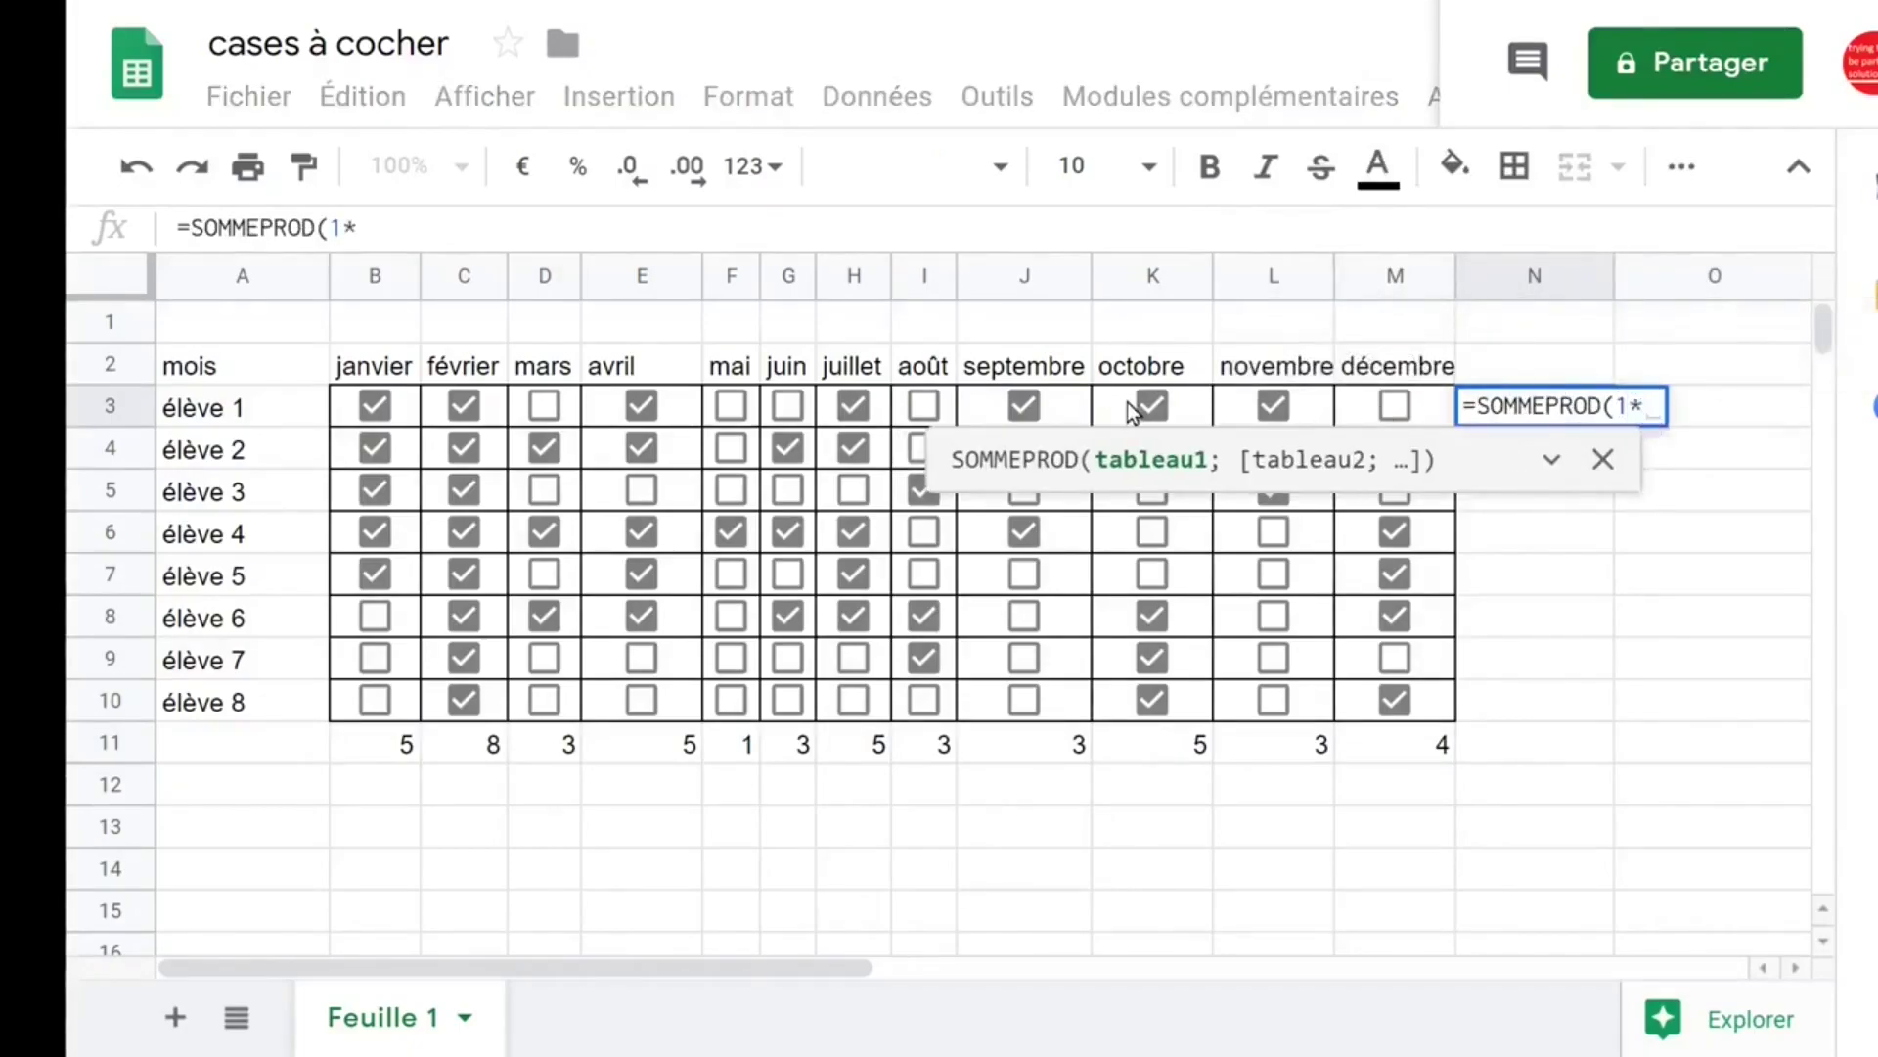
{"action": "left_click", "coordinate": [354, 415]}
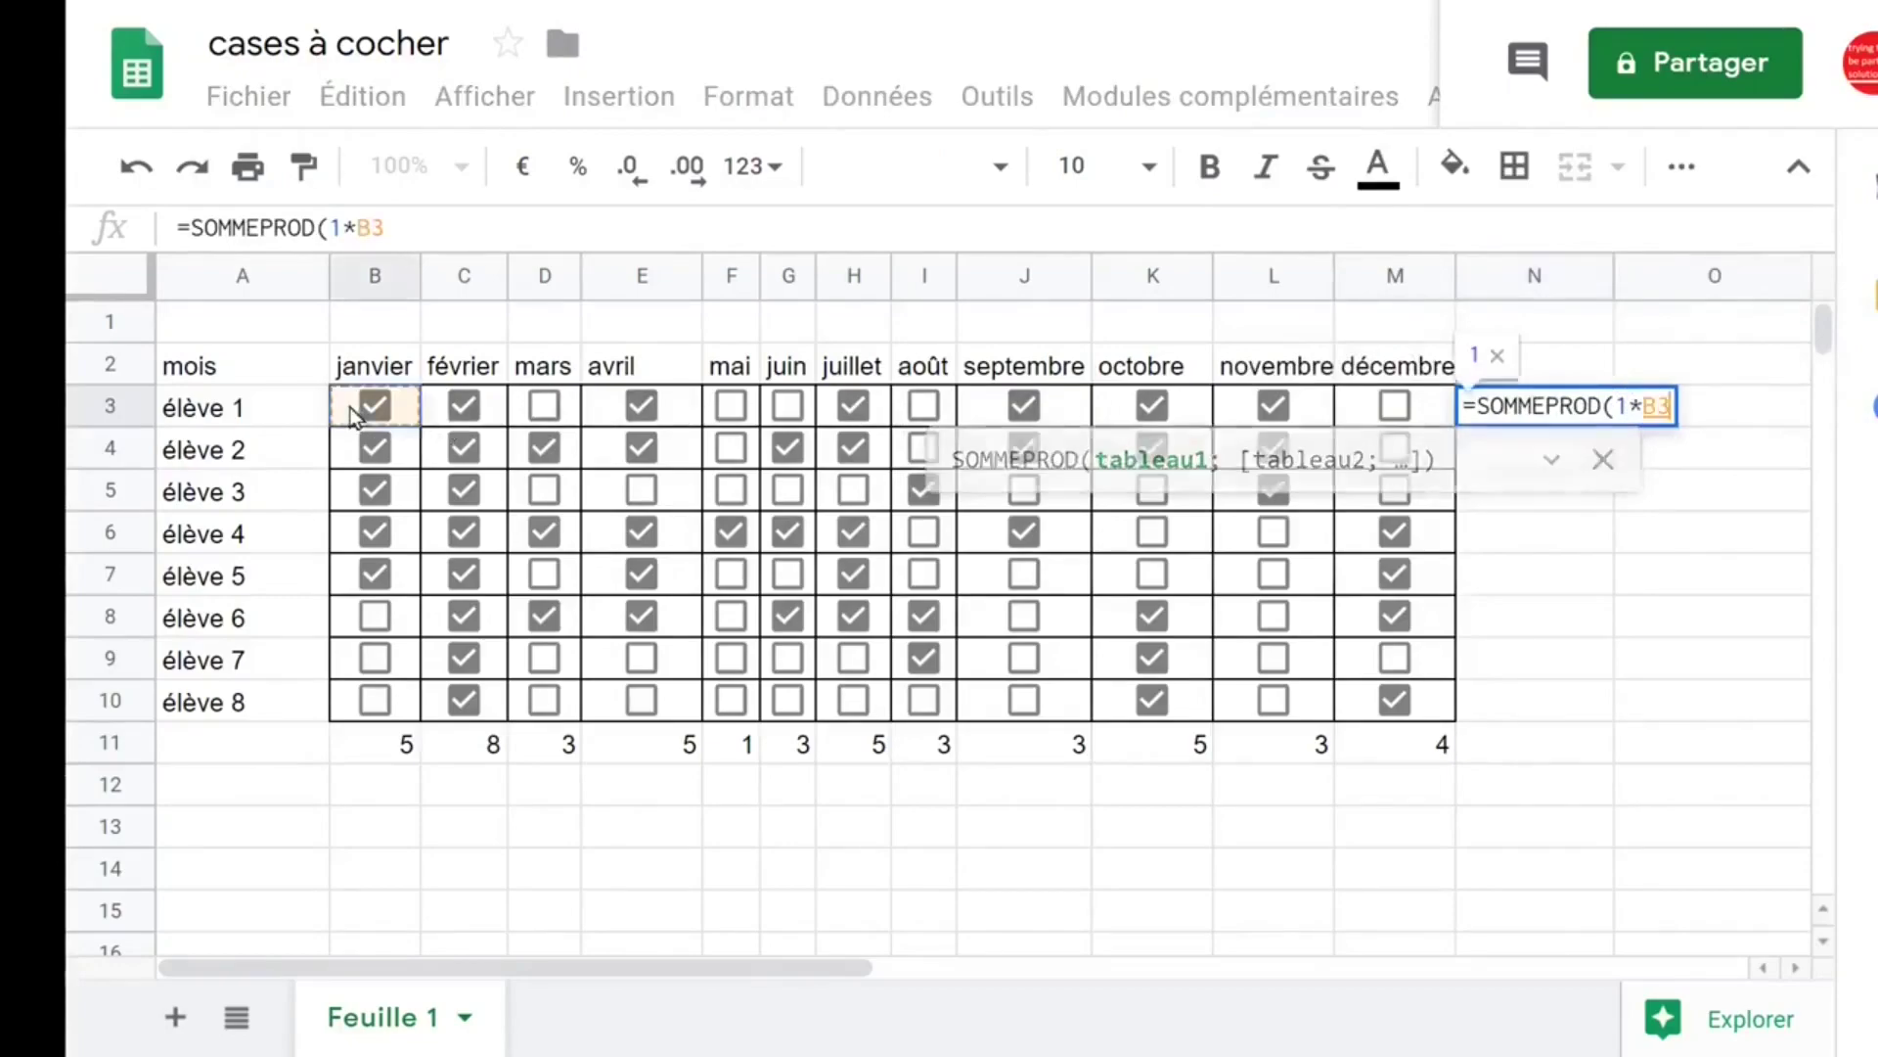
{"action": "left_click_drag", "start_coordinate": [372, 403], "coordinate": [1407, 398]}
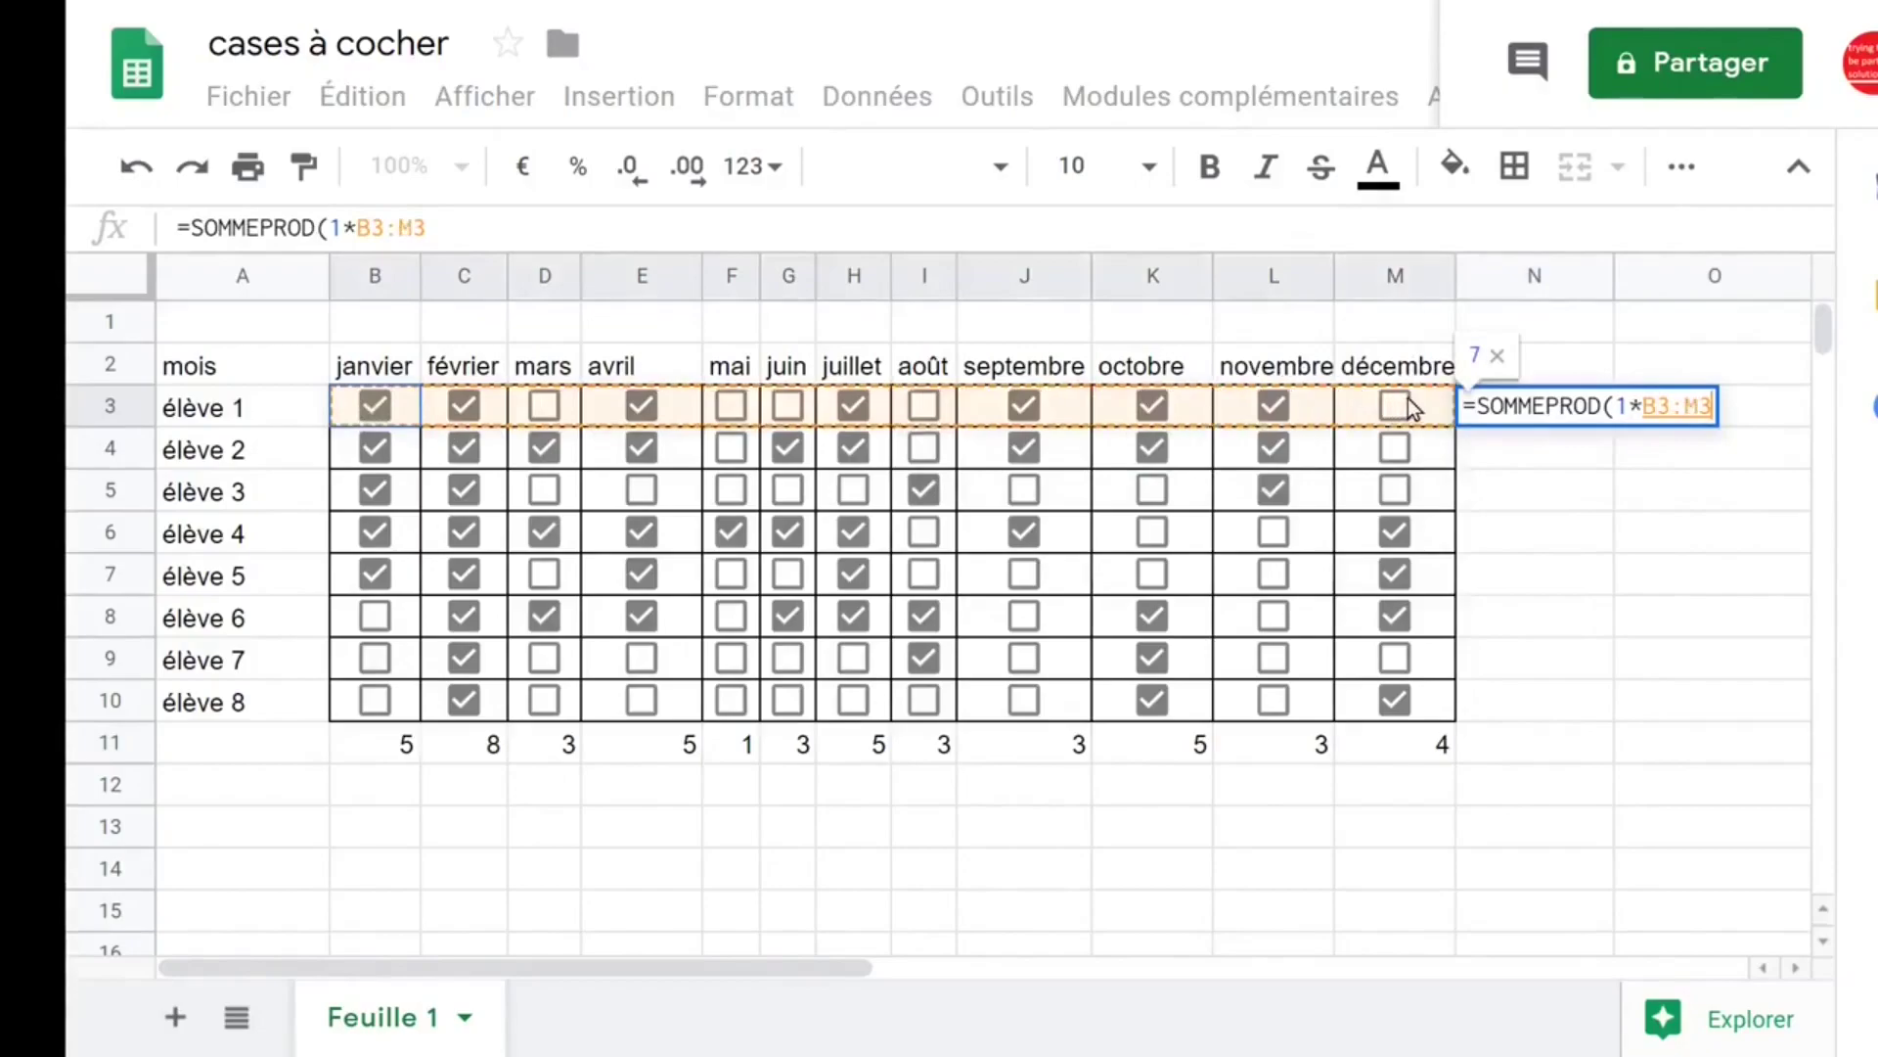
{"action": "type", "text": ")"}
{"action": "key", "text": "Return"}
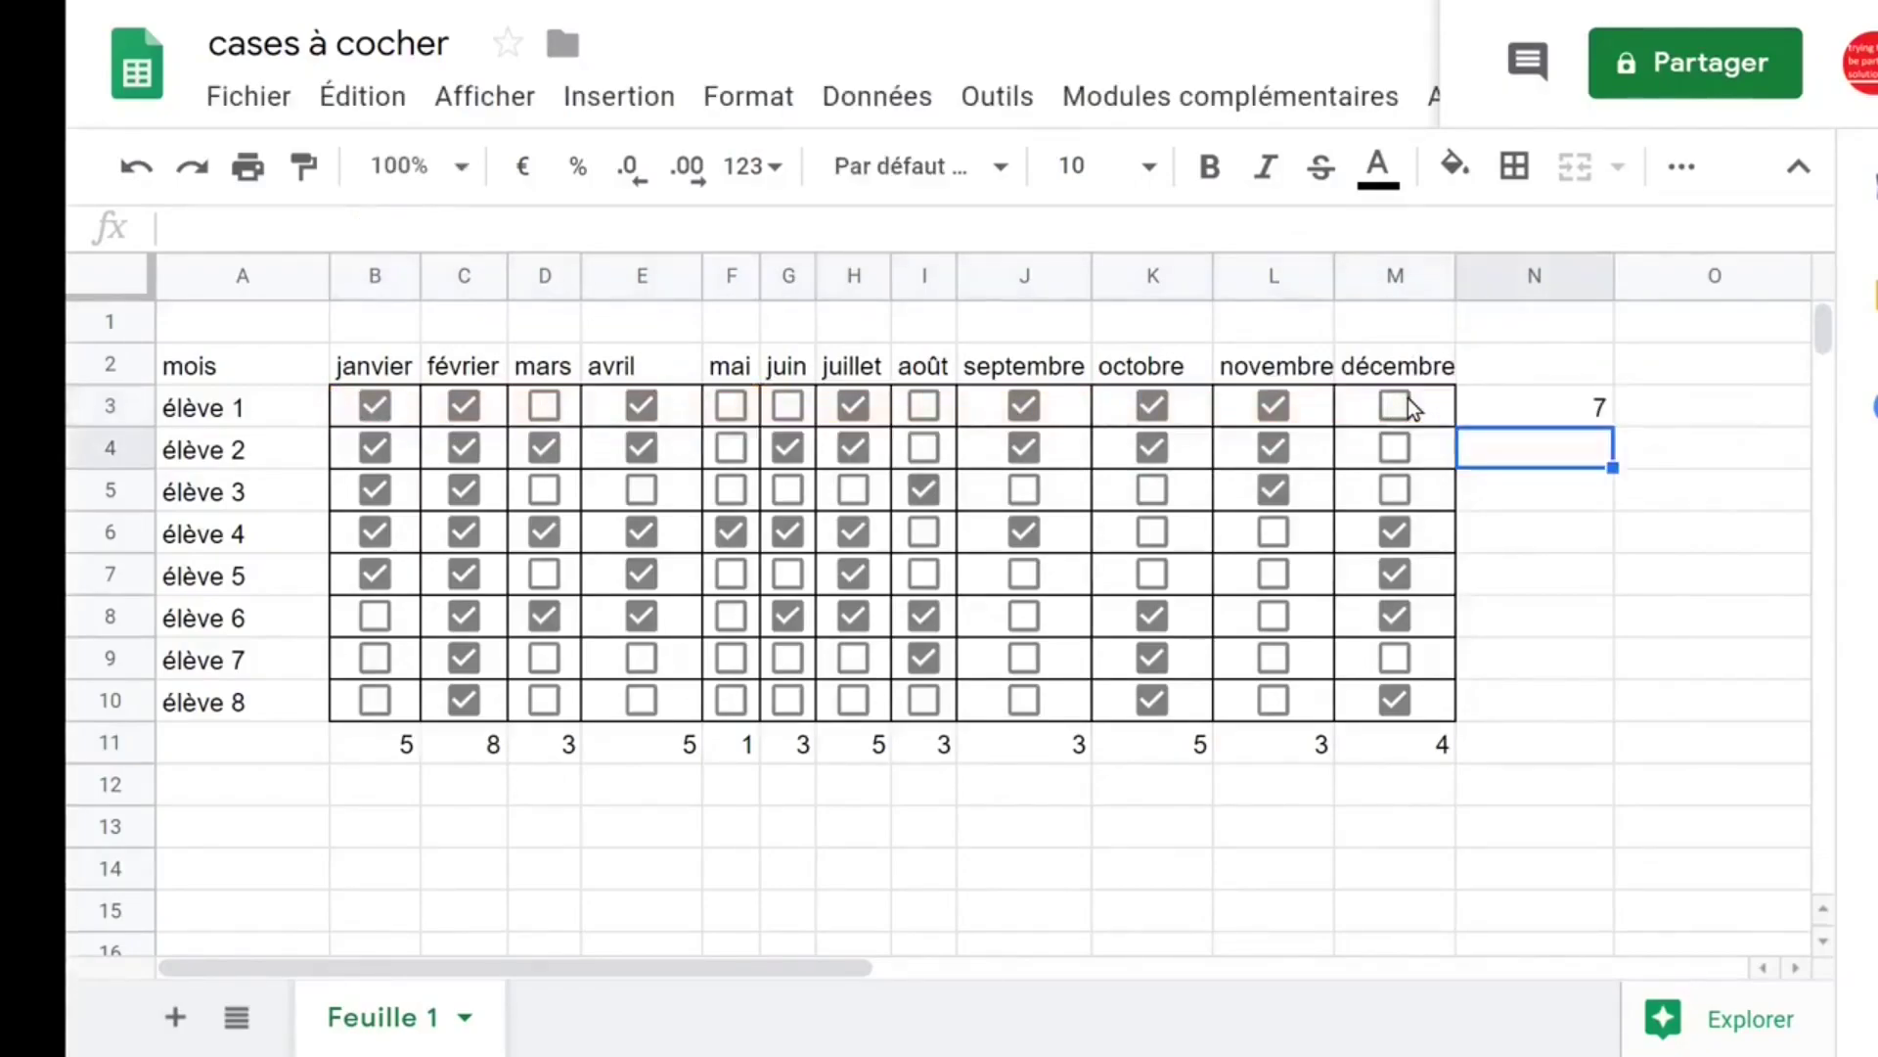
{"action": "left_click", "coordinate": [1602, 417]}
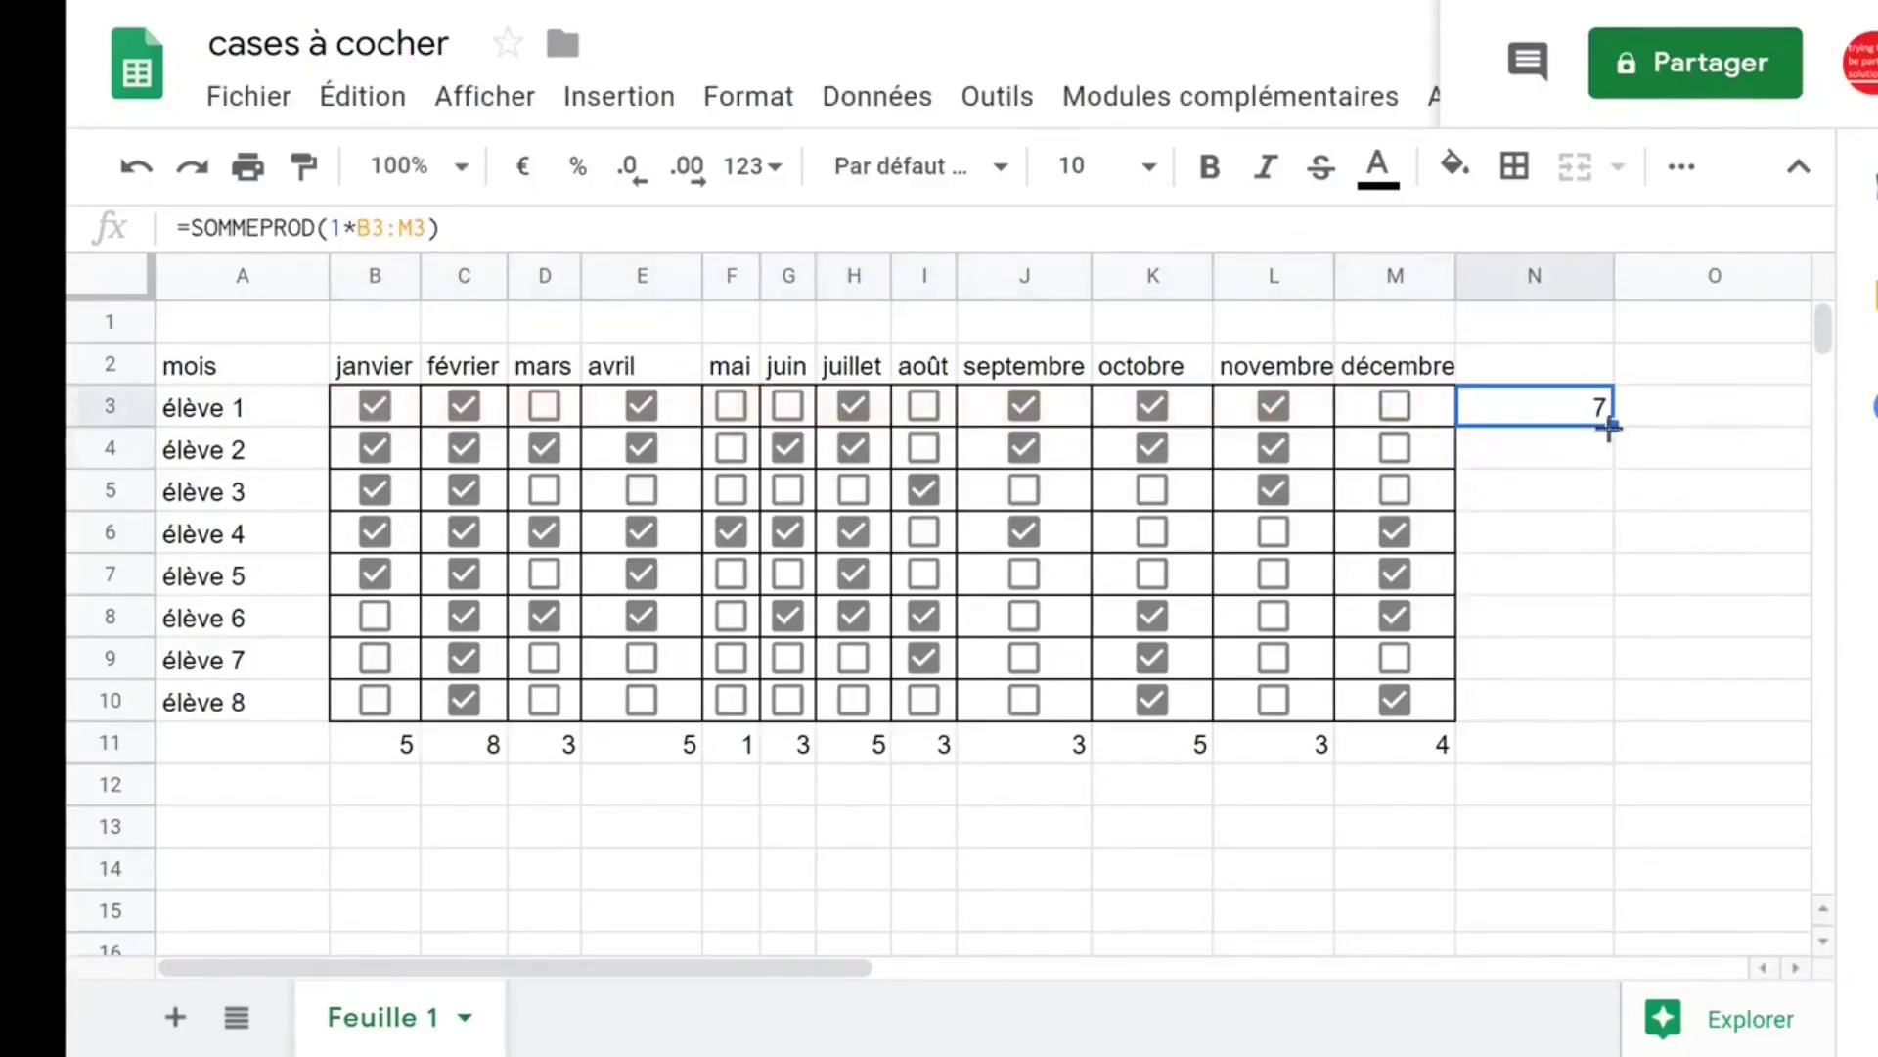
{"action": "double_click", "coordinate": [1609, 425]}
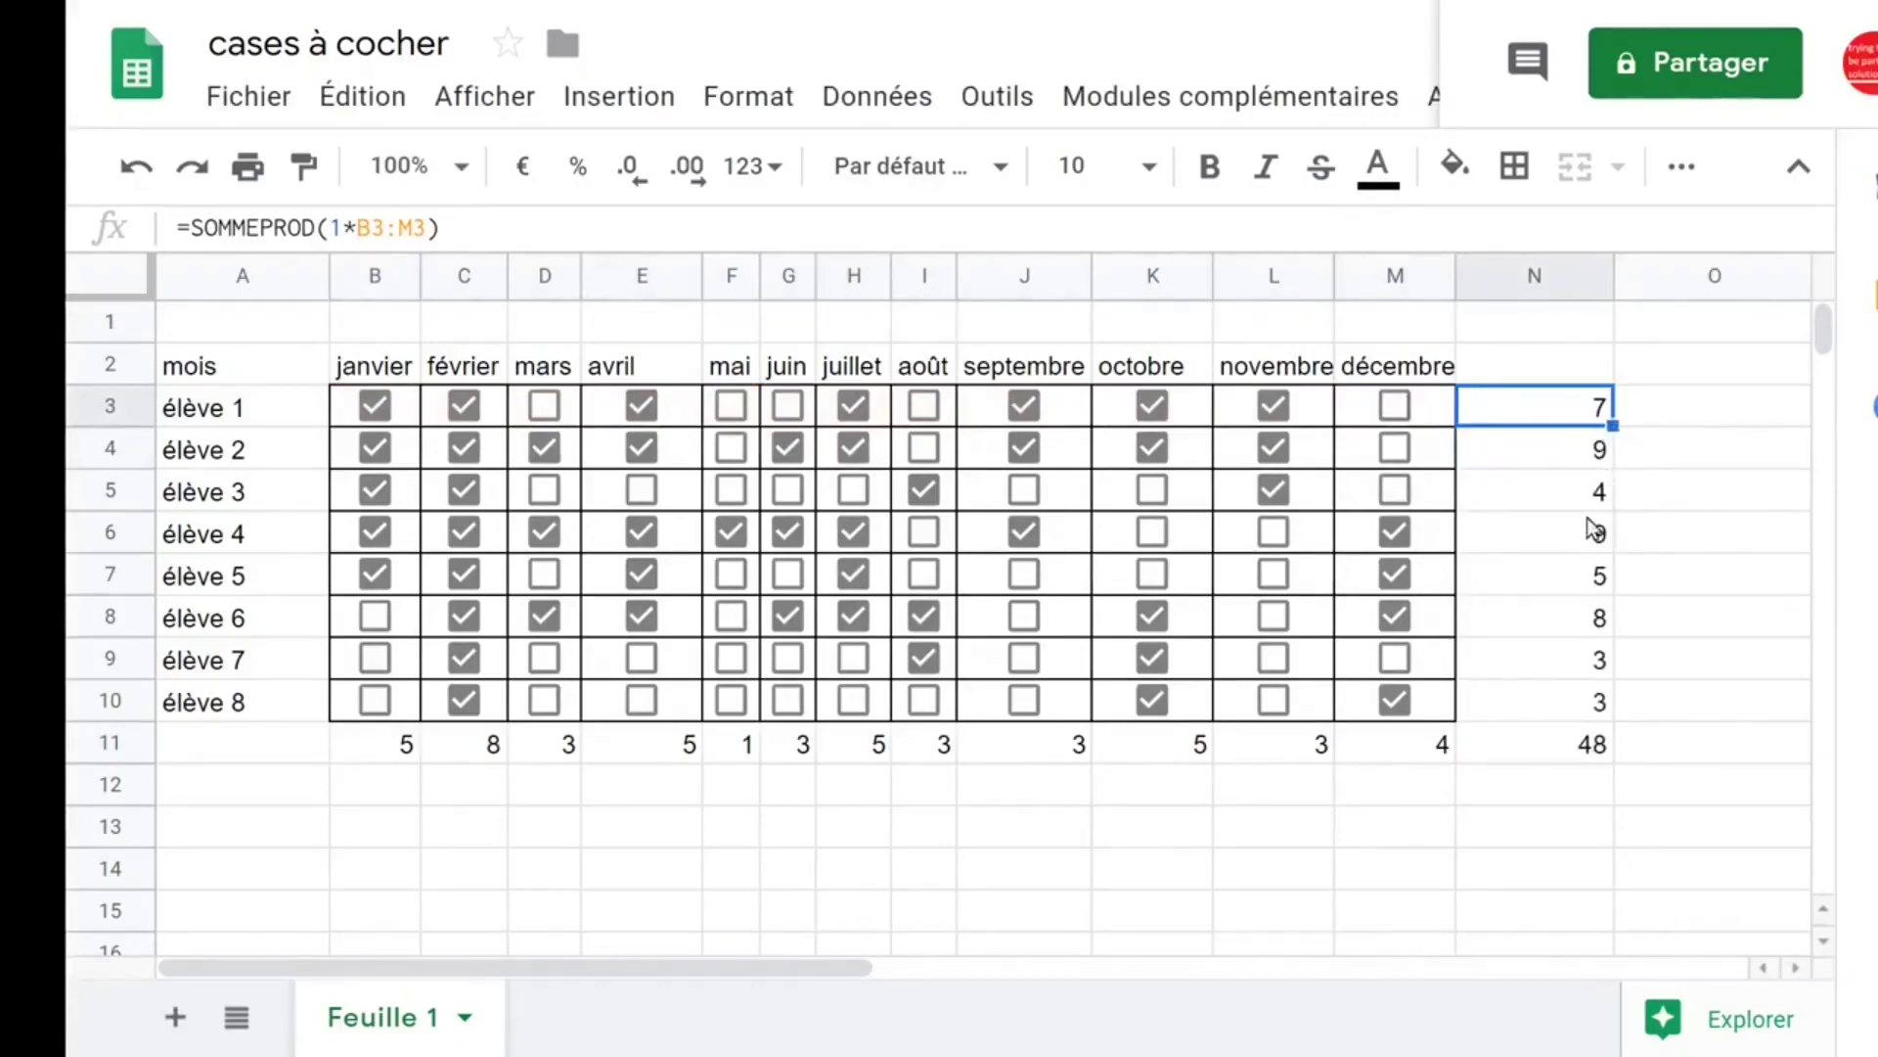
Step: Narrow column N to slightly wider than its totals and enter the heading "%" in O2
{"action": "left_click", "coordinate": [243, 407]}
{"action": "left_click", "coordinate": [1556, 407]}
{"action": "double_click", "coordinate": [1611, 267]}
{"action": "left_click_drag", "start_coordinate": [1496, 270], "coordinate": [1529, 270]}
{"action": "left_click", "coordinate": [1610, 364]}
{"action": "type", "text": "%"}
{"action": "key", "text": "Return"}
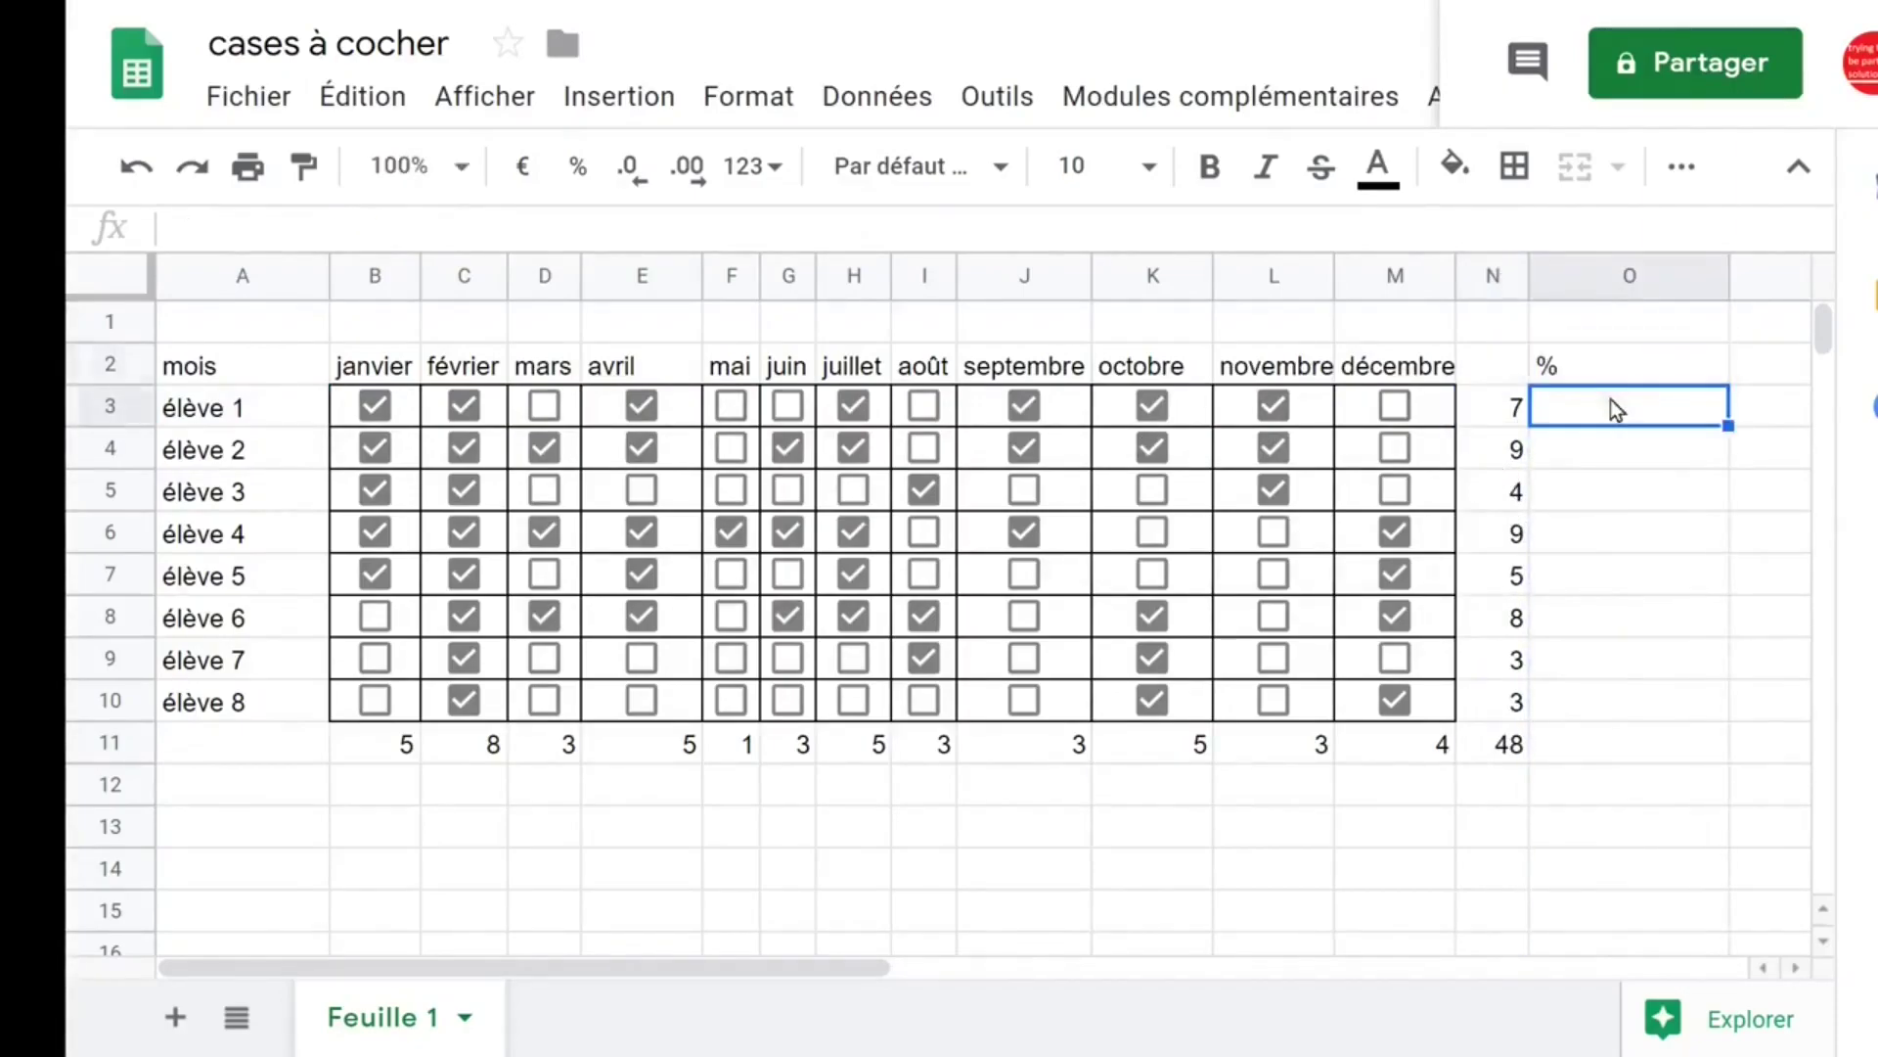
Step: Enter the formula =N3/12 in O3 to compute the share of months ticked for élève 1
{"action": "type", "text": "="}
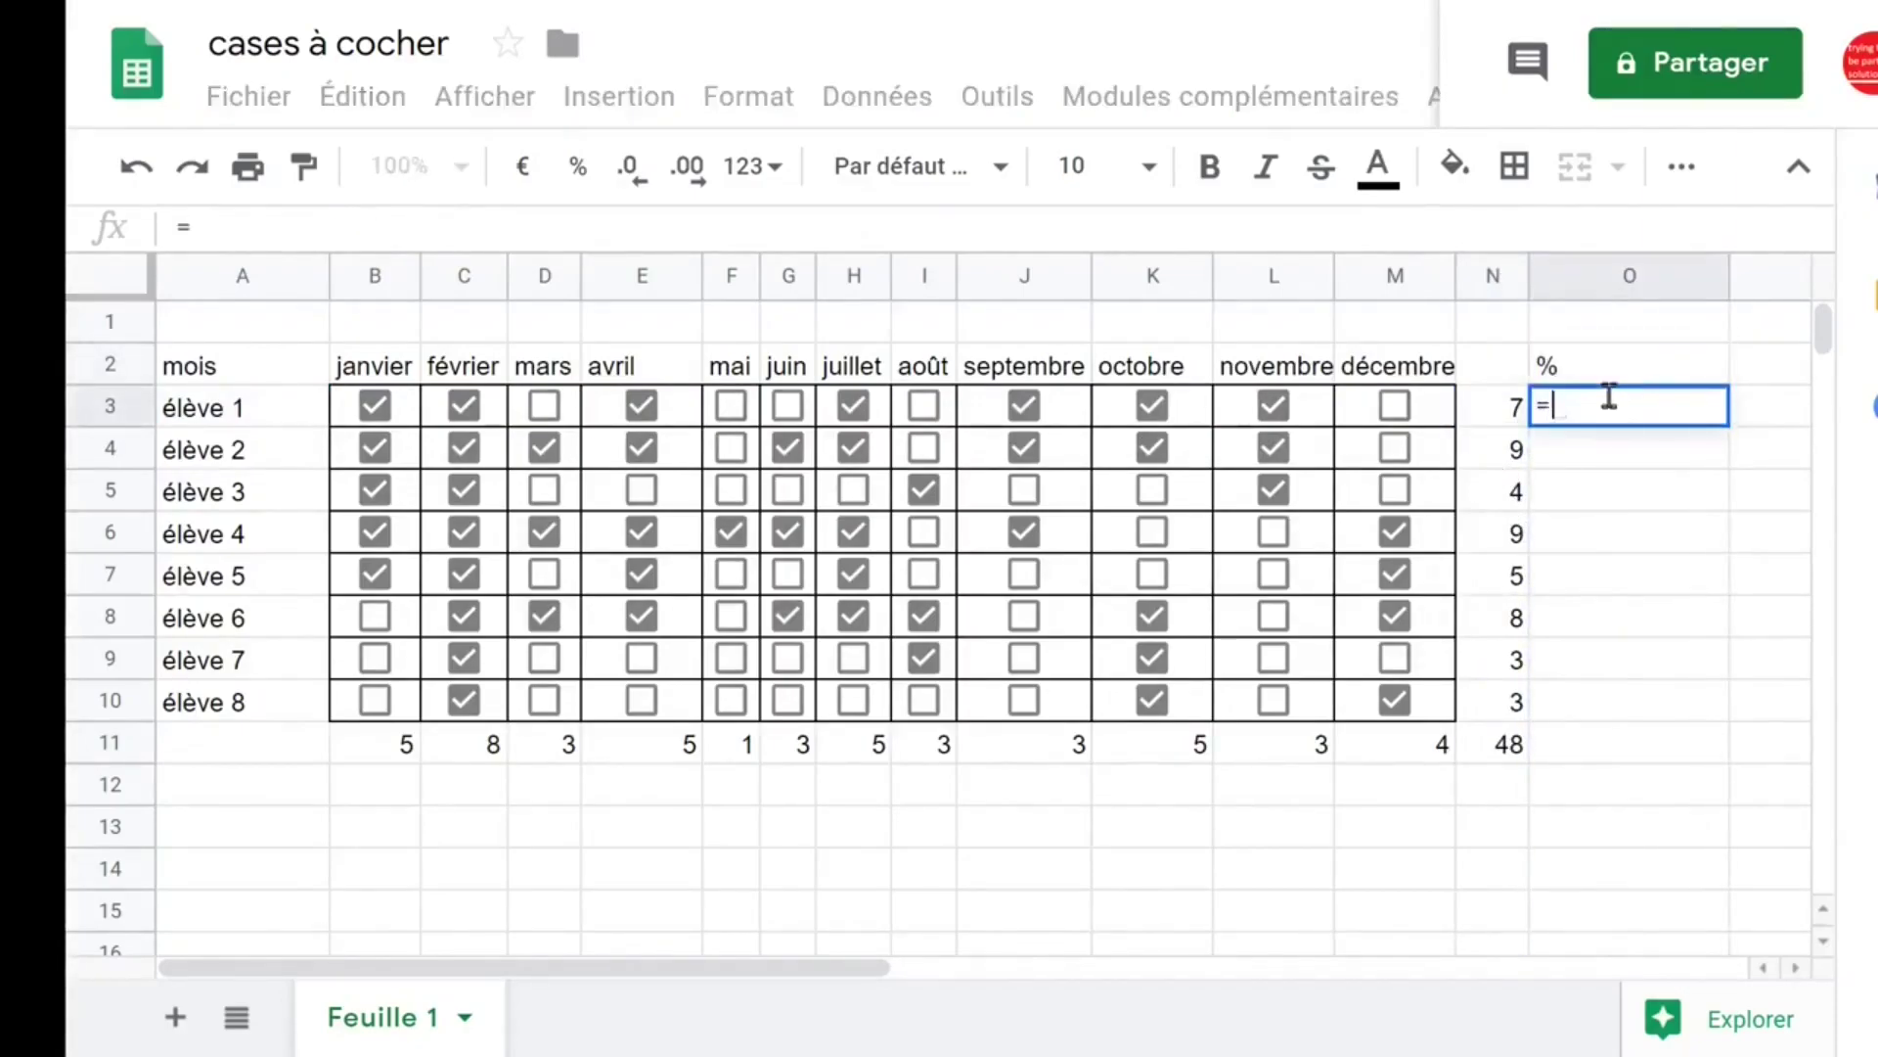
{"action": "left_click", "coordinate": [1516, 409]}
{"action": "type", "text": "/"}
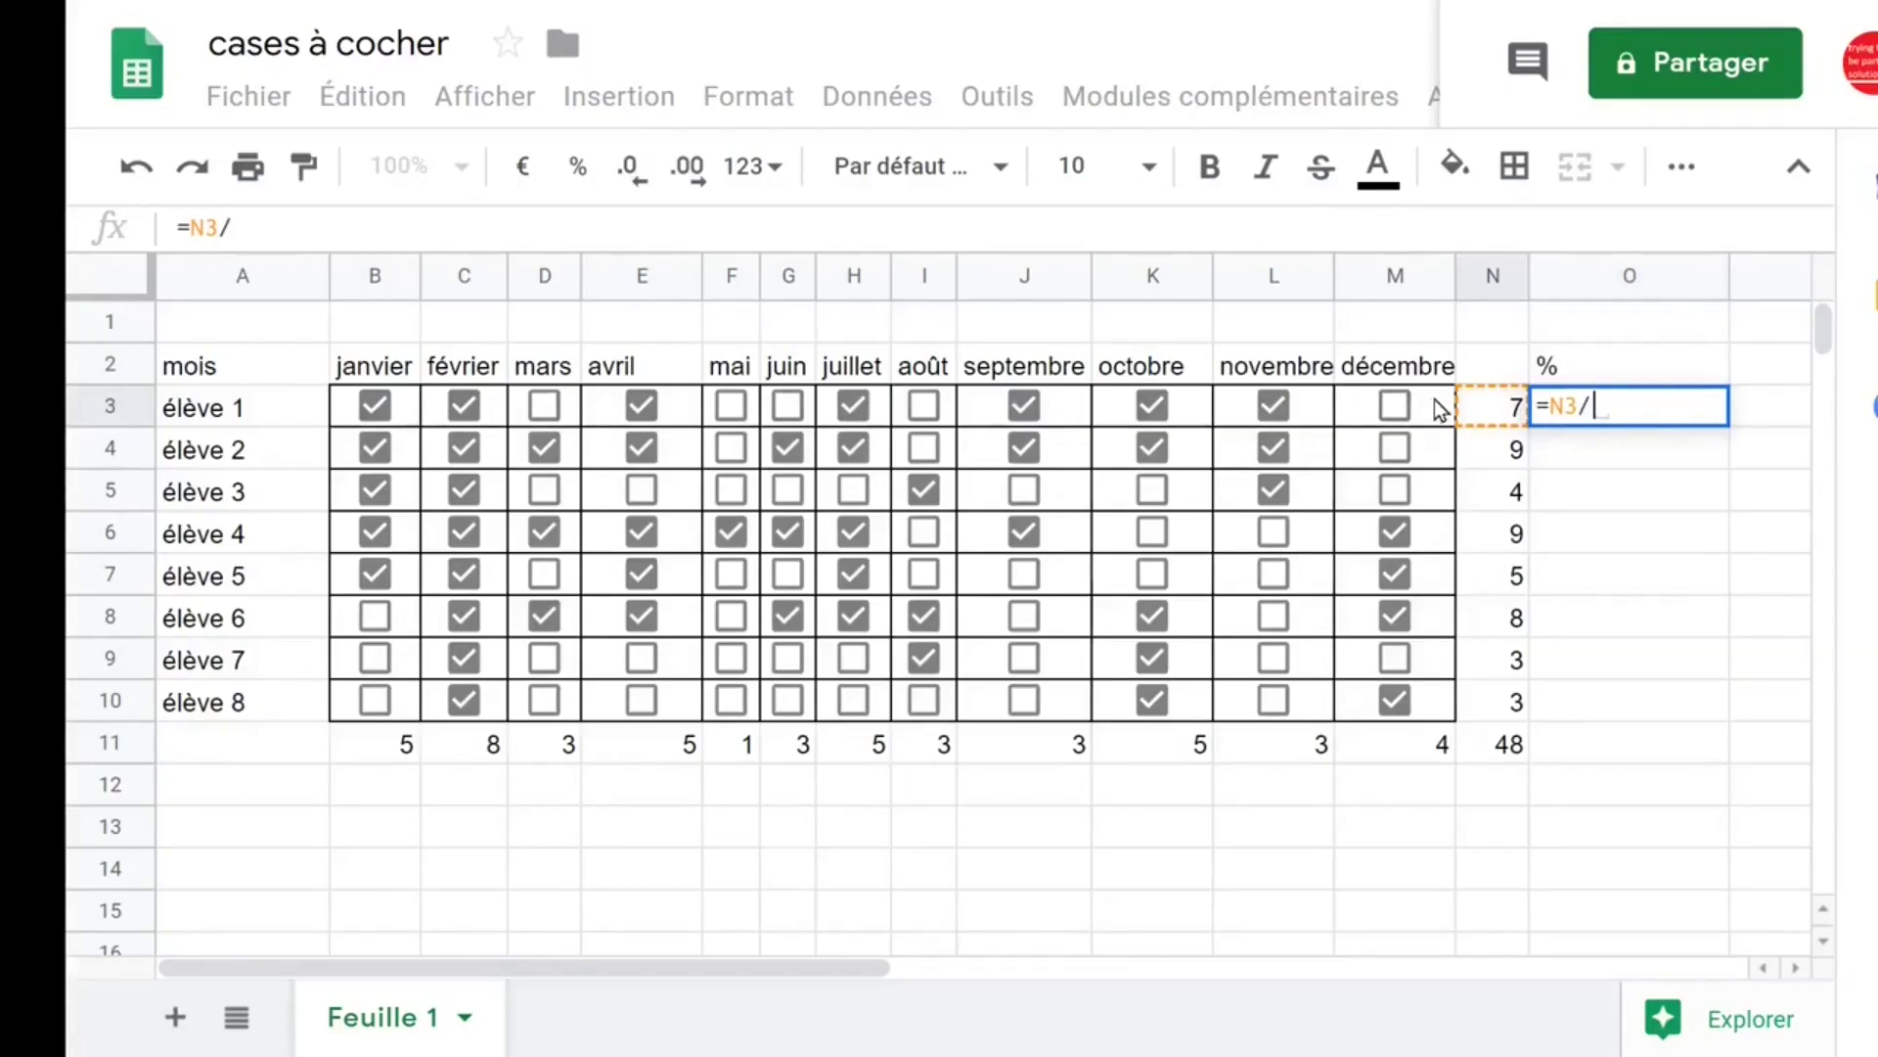
{"action": "type", "text": "12"}
{"action": "key", "text": "Return"}
{"action": "left_click", "coordinate": [1636, 415]}
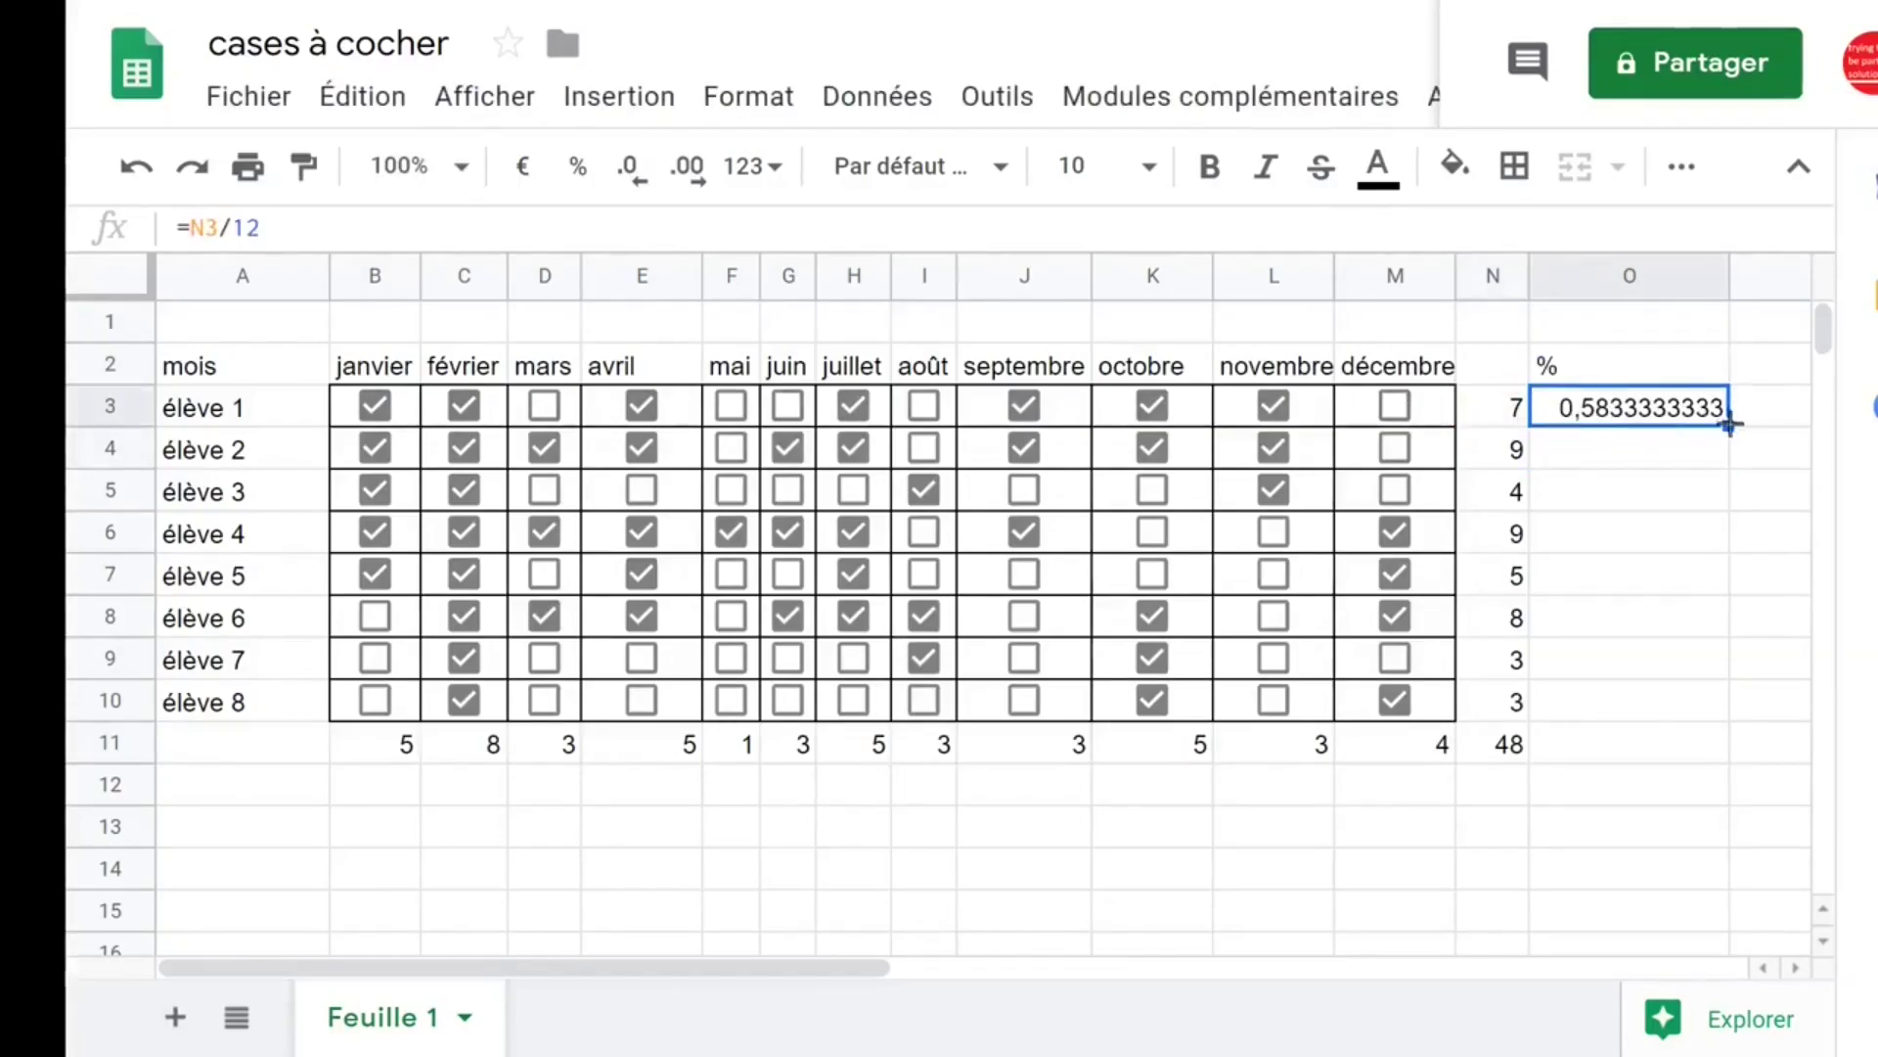
Step: Copy the share formula from O3 down column O and format O3:O10 as percentages
{"action": "double_click", "coordinate": [1728, 424]}
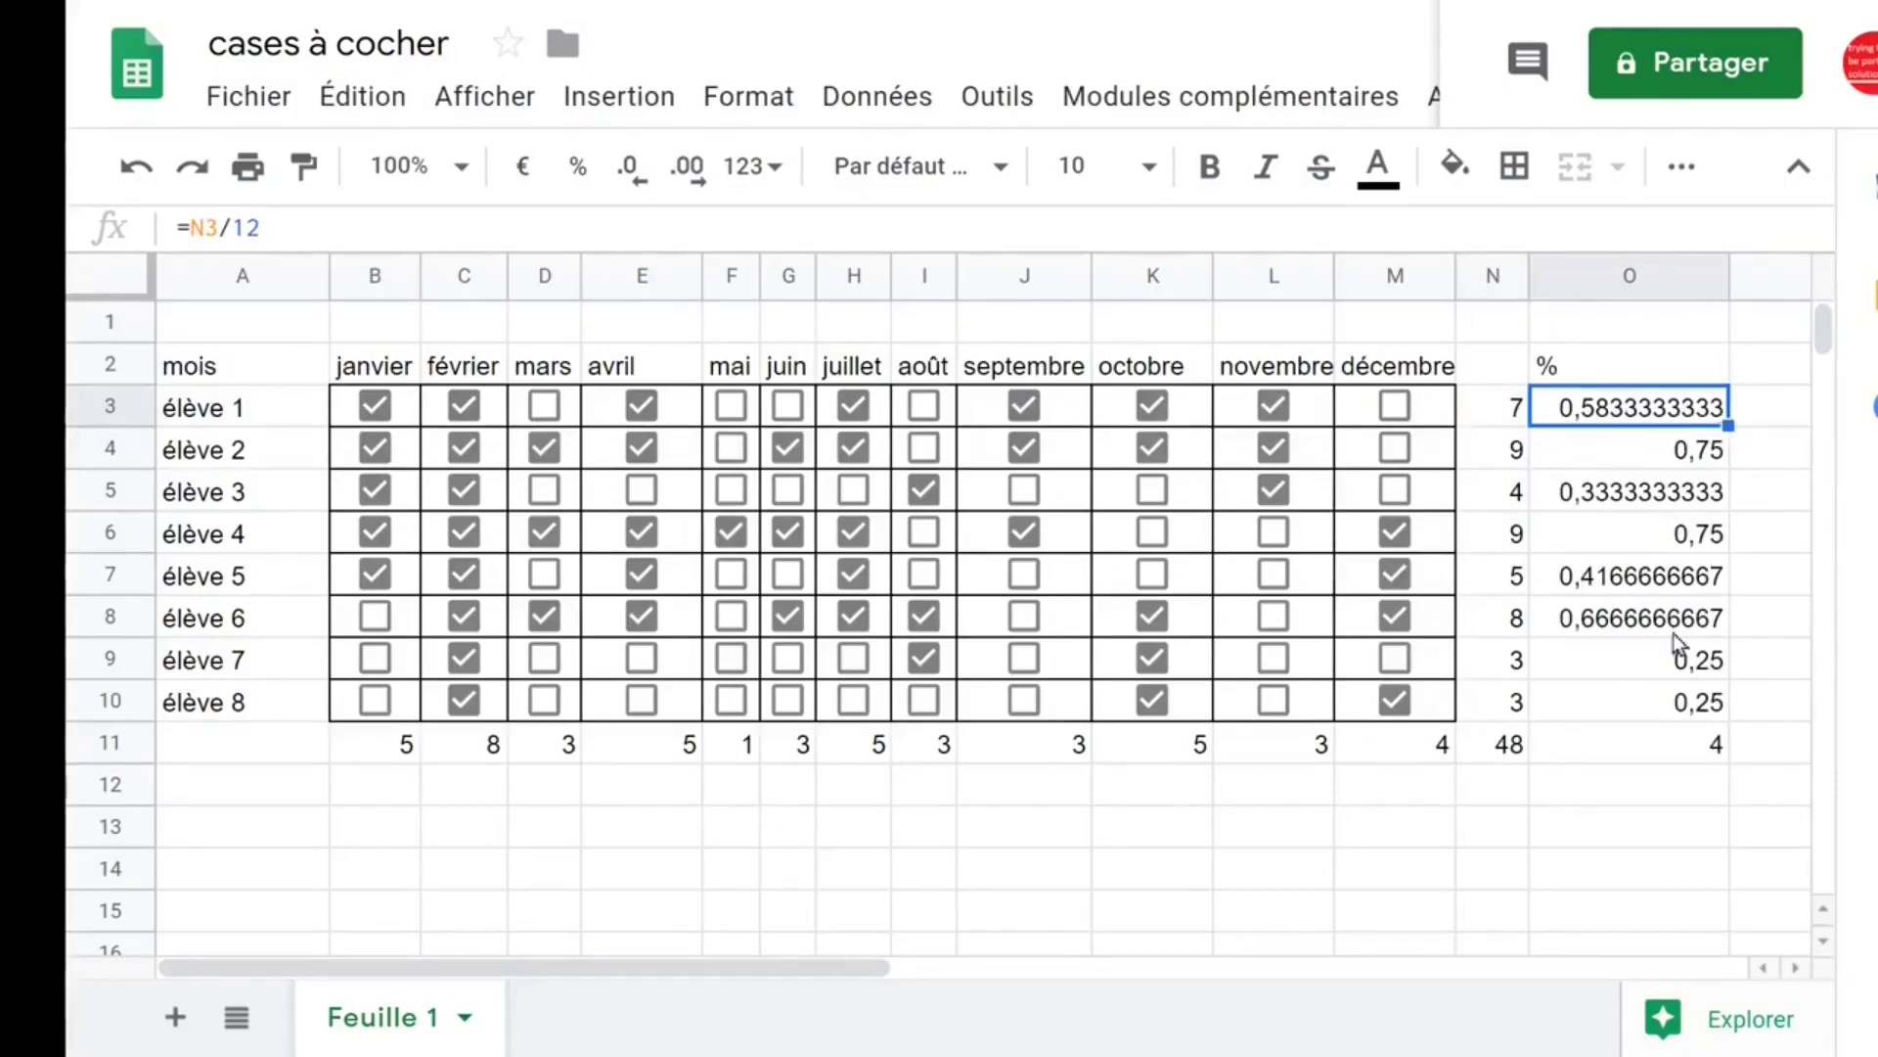
{"action": "left_click", "coordinate": [1677, 720], "text": "shift"}
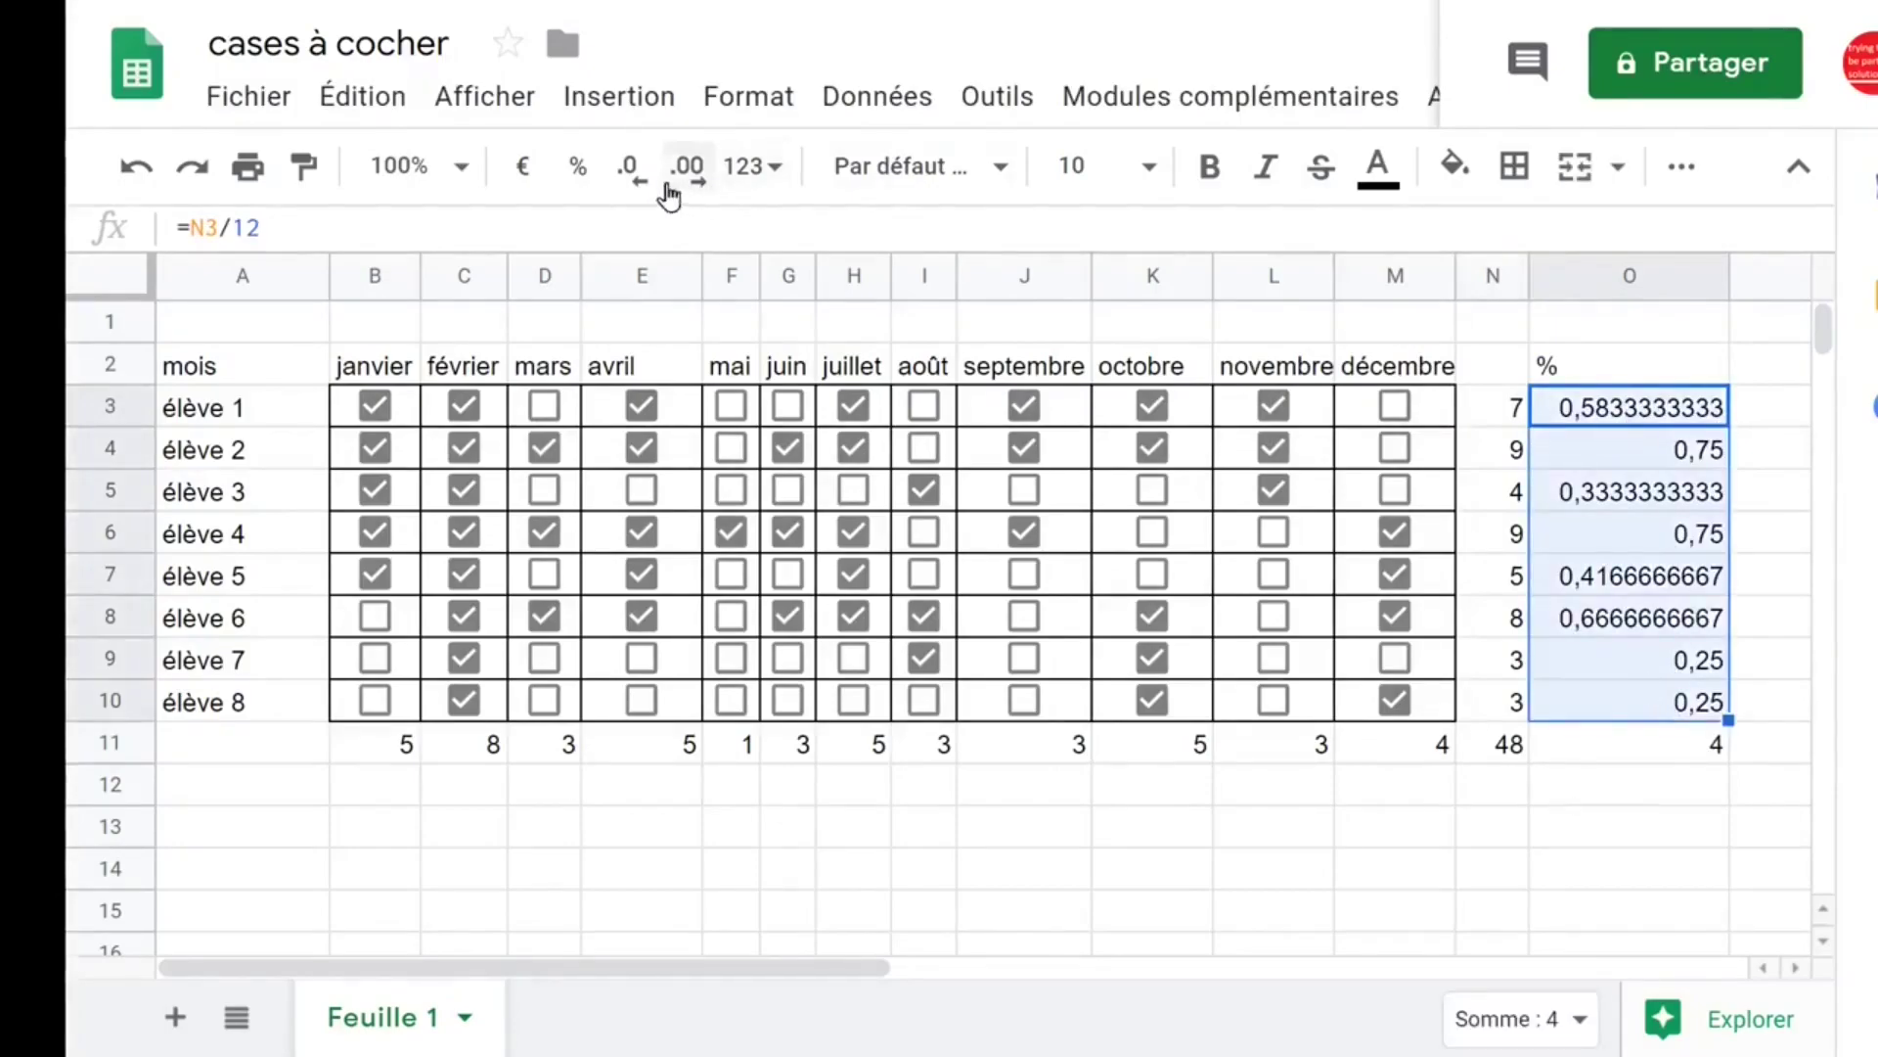
{"action": "left_click", "coordinate": [587, 184]}
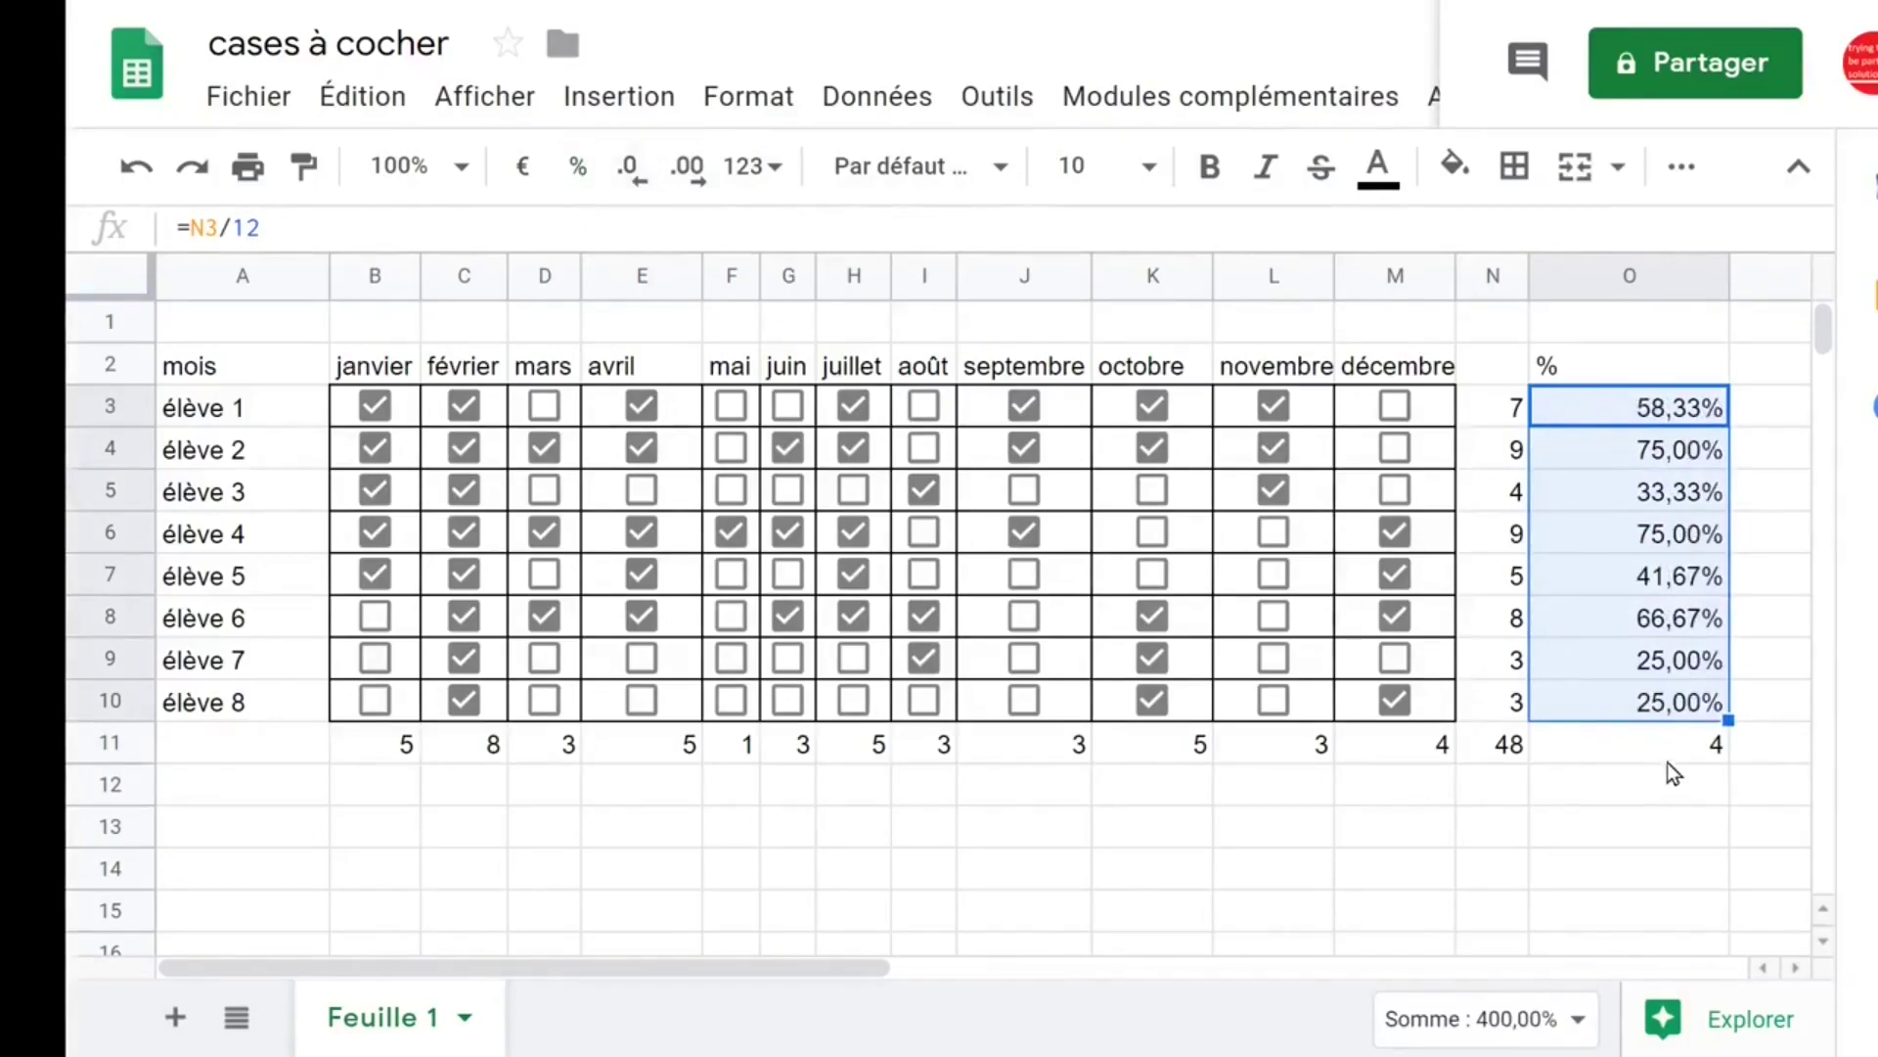
Step: Clear the copied formula from O11 in the totals row and check the percentage formula of élève 2
{"action": "left_click", "coordinate": [1669, 765]}
{"action": "key", "text": "Delete"}
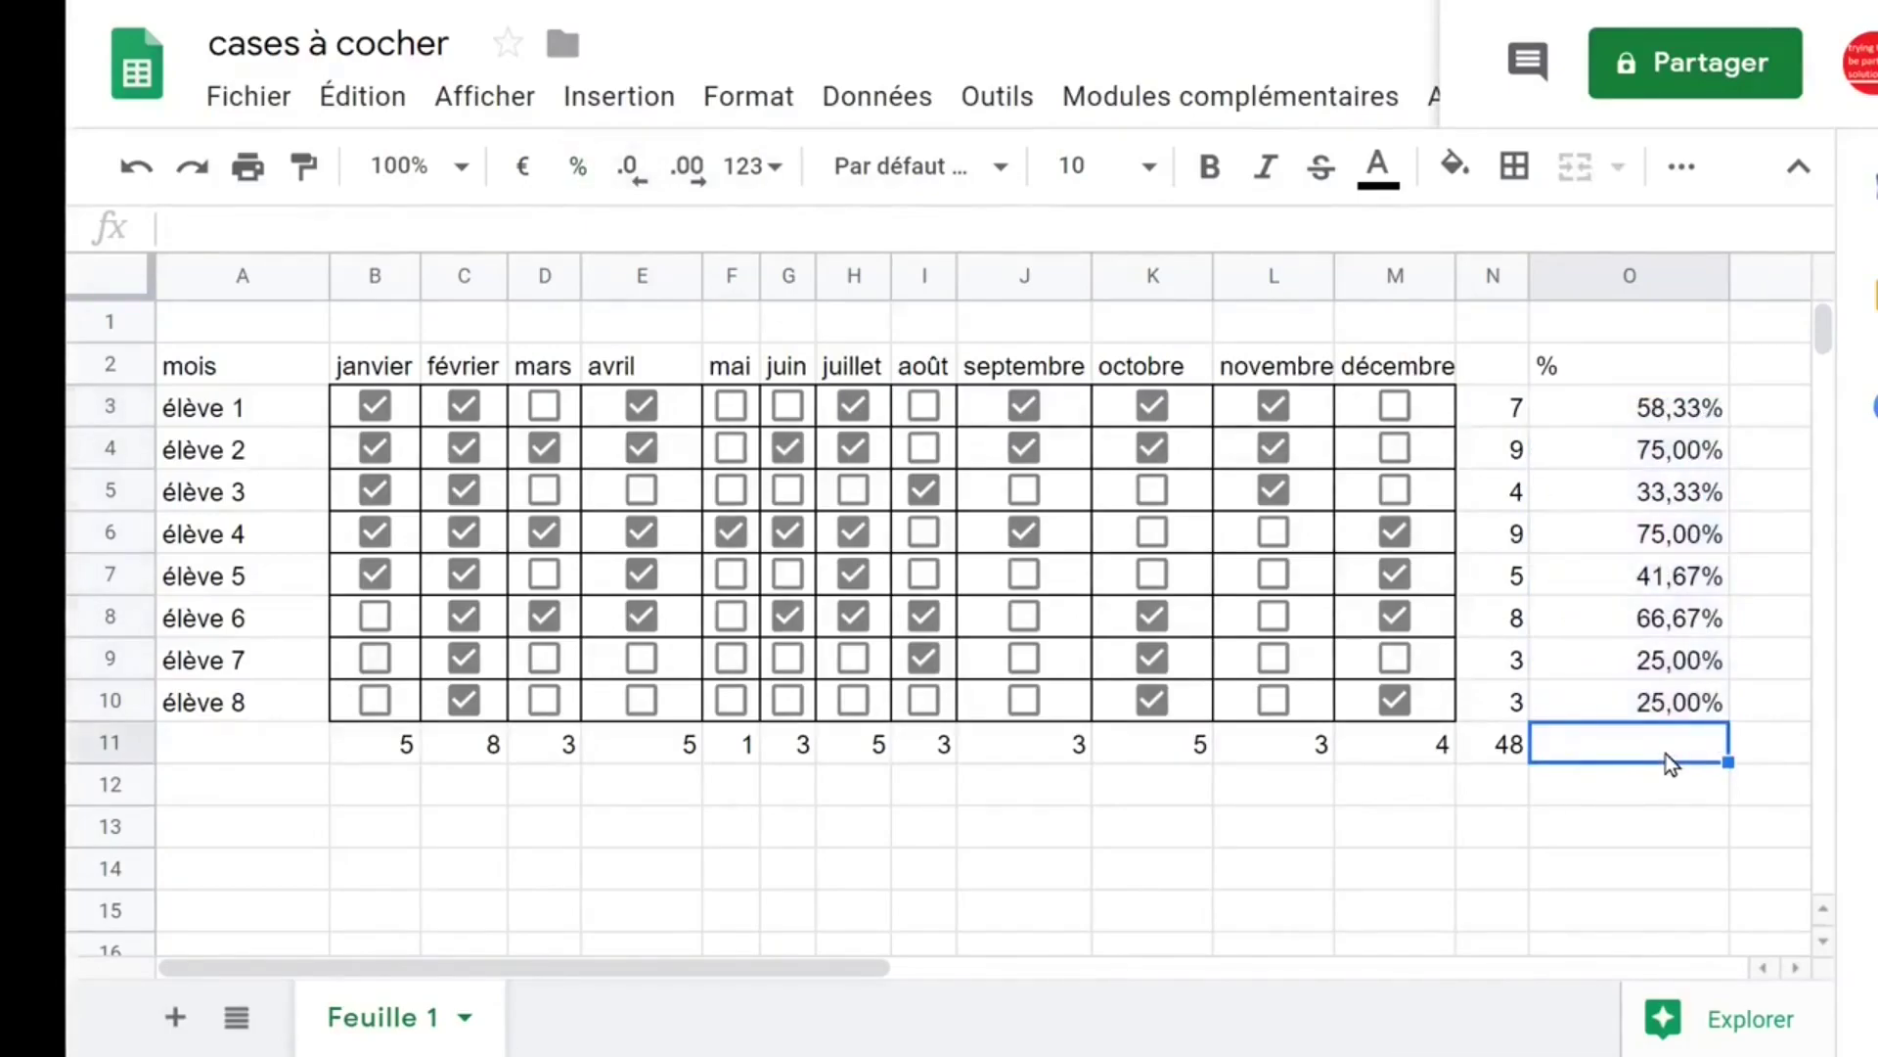
{"action": "left_click", "coordinate": [1657, 498]}
{"action": "left_click", "coordinate": [1688, 436]}
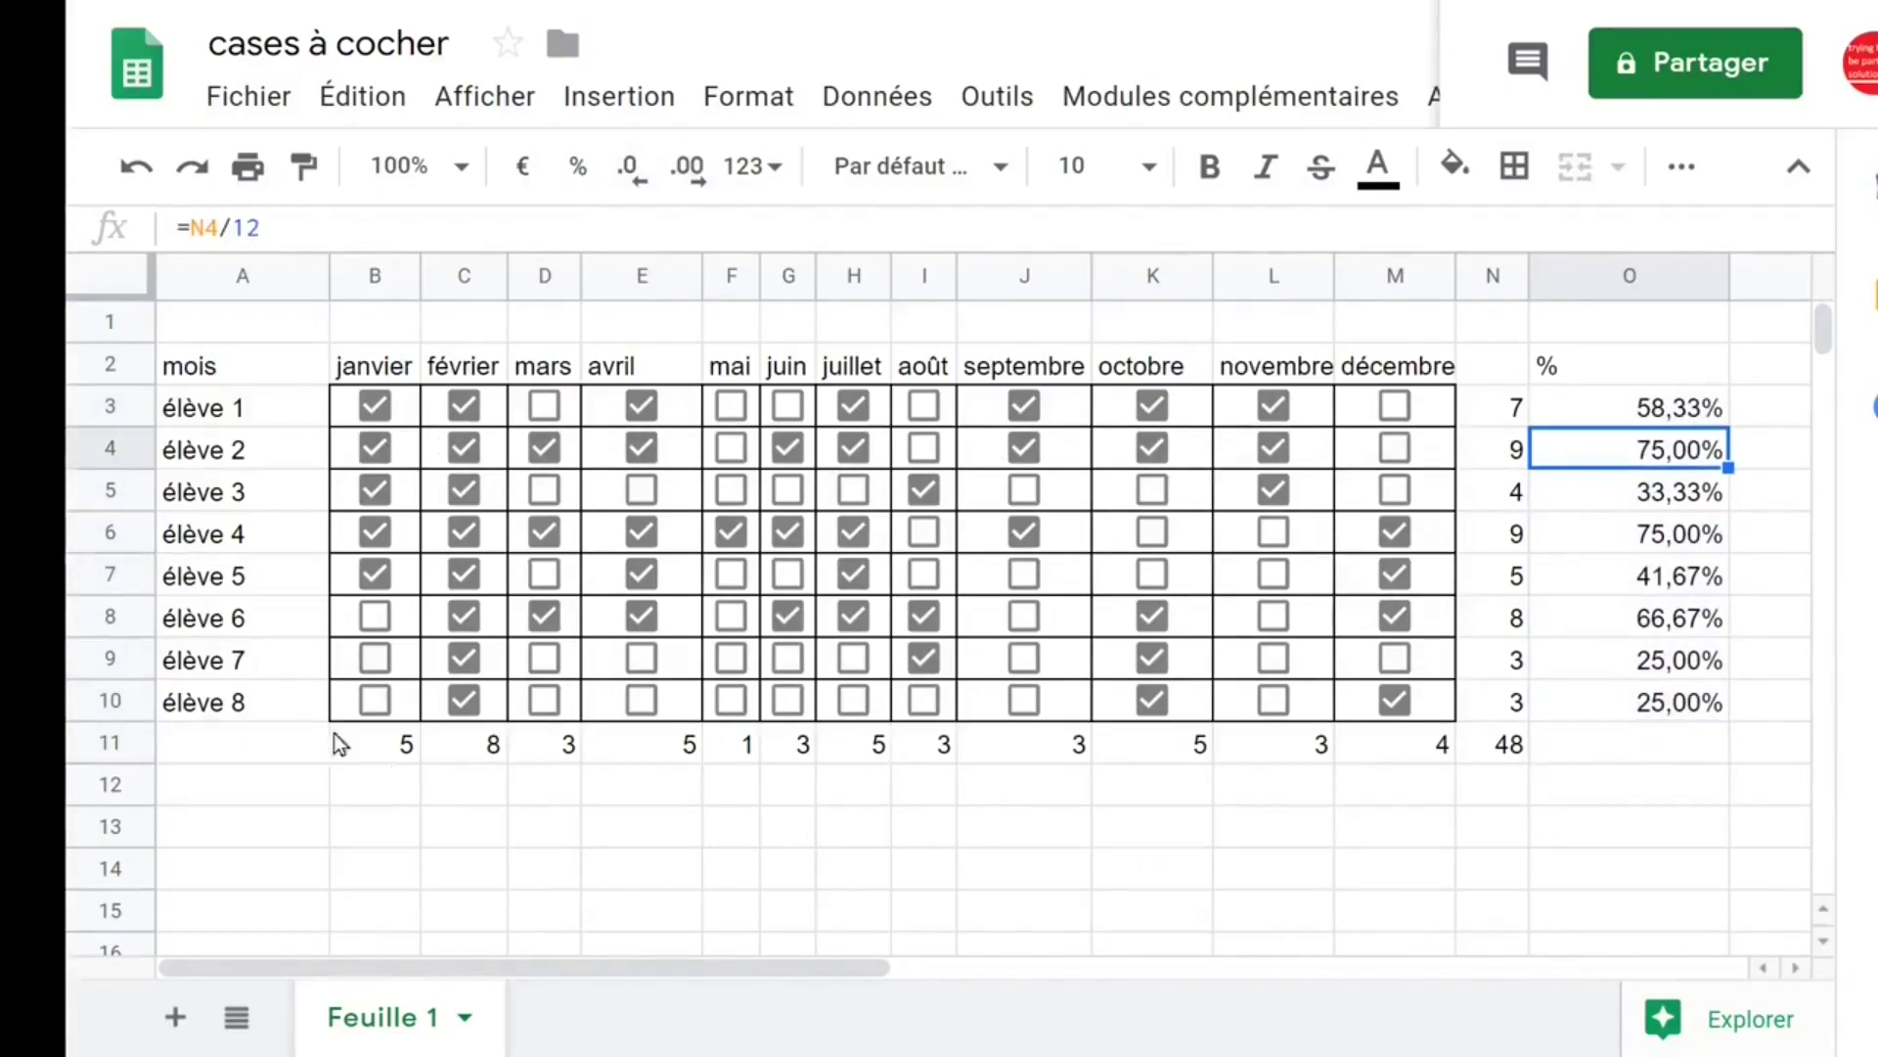
Step: Tick all the remaining unticked month boxes in the row of élève 8, from janvier to novembre
{"action": "left_click", "coordinate": [382, 709]}
{"action": "left_click", "coordinate": [545, 700]}
{"action": "left_click", "coordinate": [641, 701]}
{"action": "left_click", "coordinate": [731, 700]}
{"action": "left_click", "coordinate": [788, 701]}
{"action": "left_click", "coordinate": [853, 701]}
{"action": "left_click", "coordinate": [924, 700]}
{"action": "left_click", "coordinate": [1025, 700]}
{"action": "left_click", "coordinate": [1273, 700]}
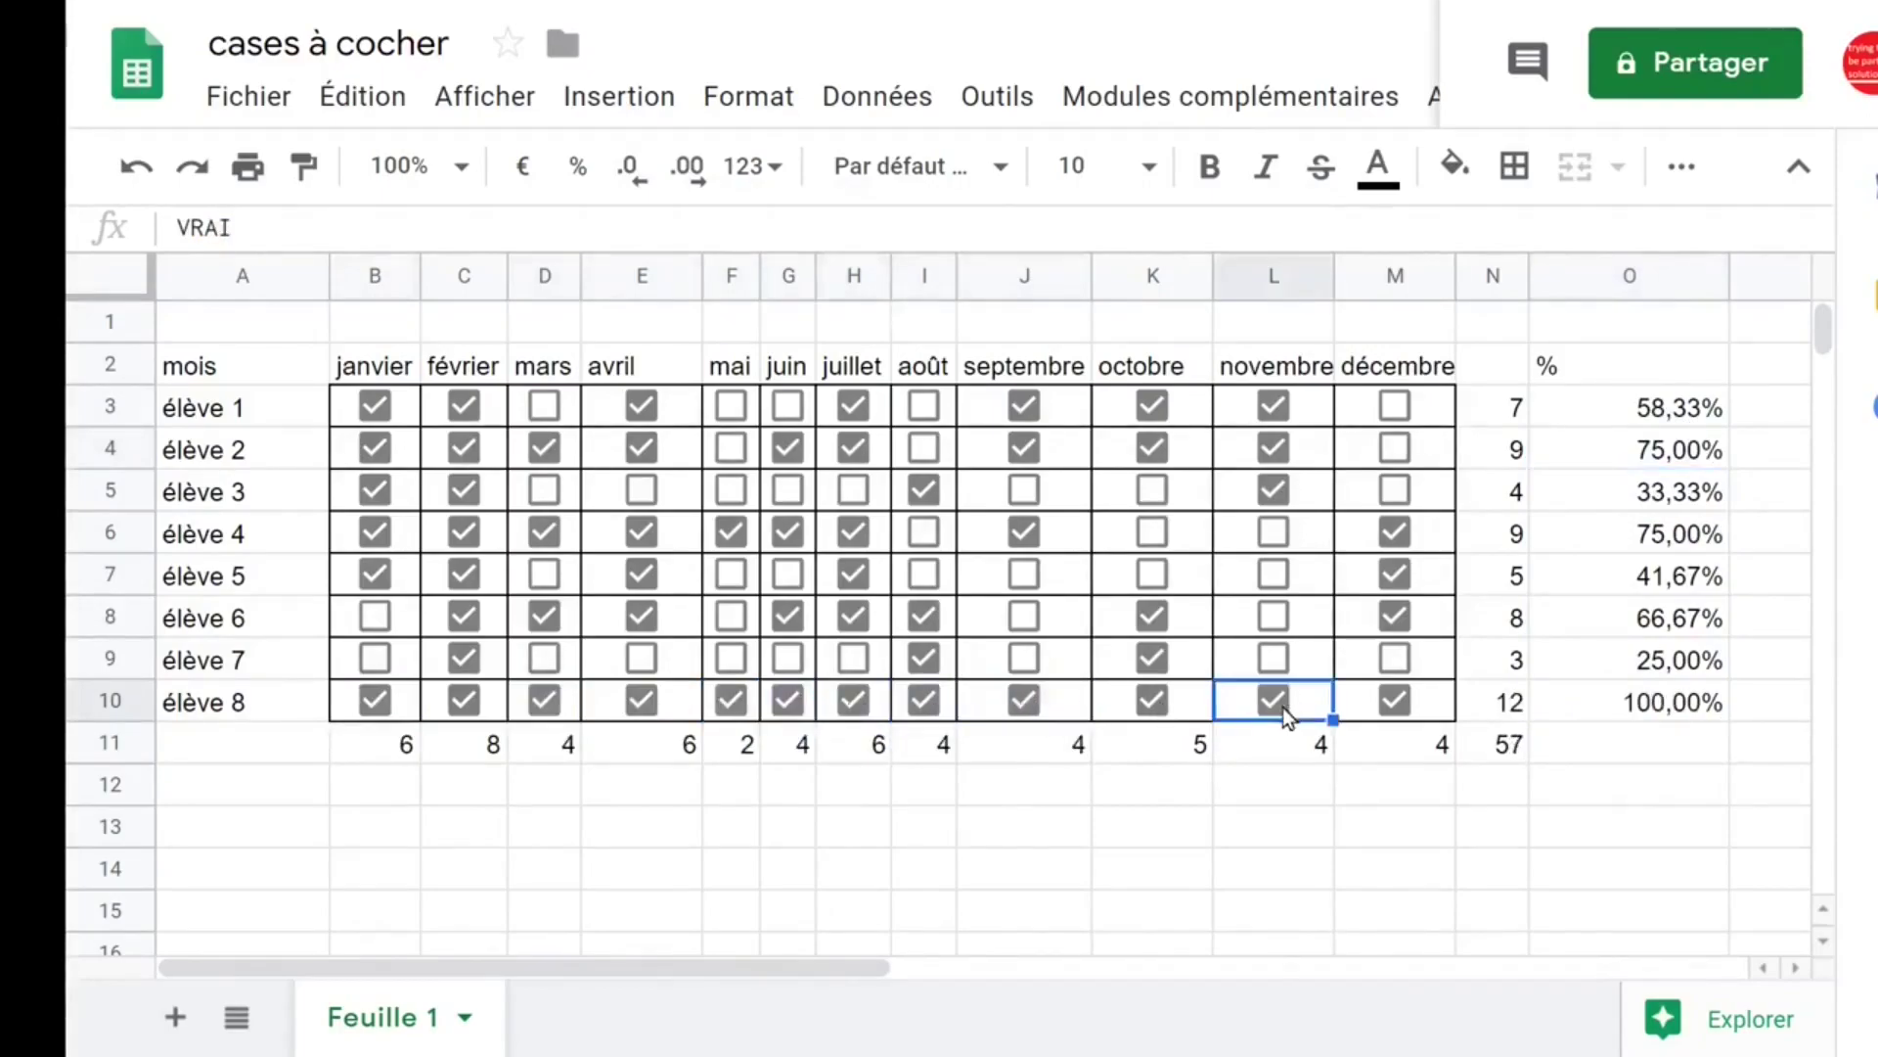